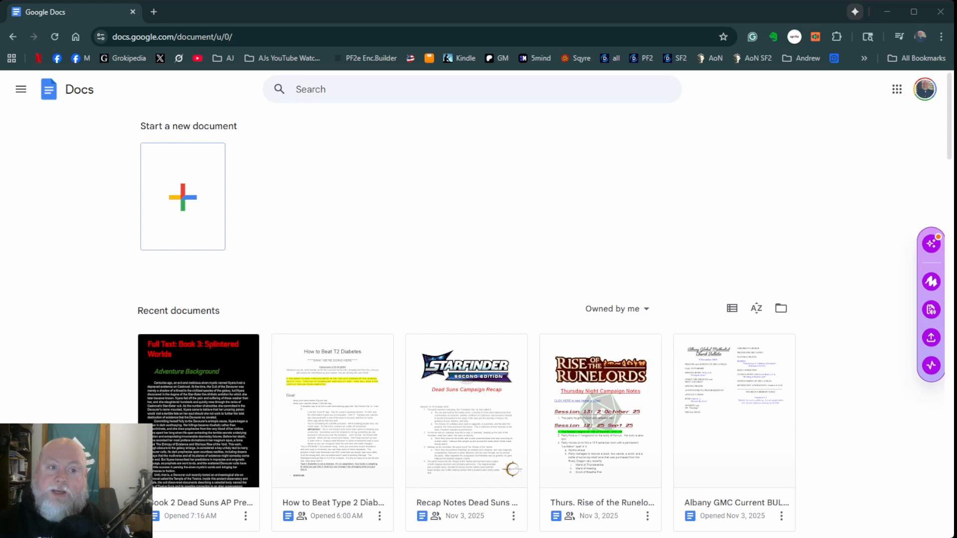
# Create a blank document and review its general preferences, accepting them without changes.
pyautogui.click(177, 200)
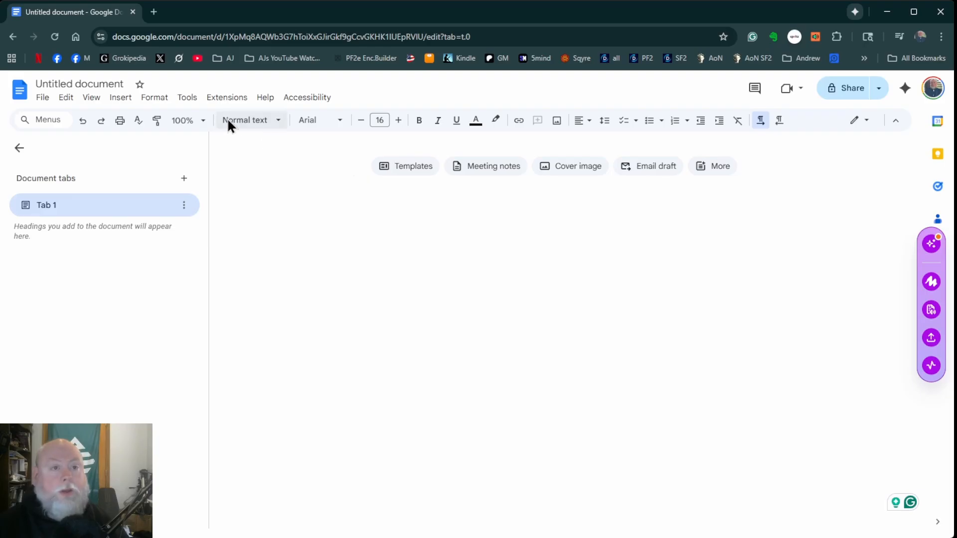
pyautogui.click(184, 99)
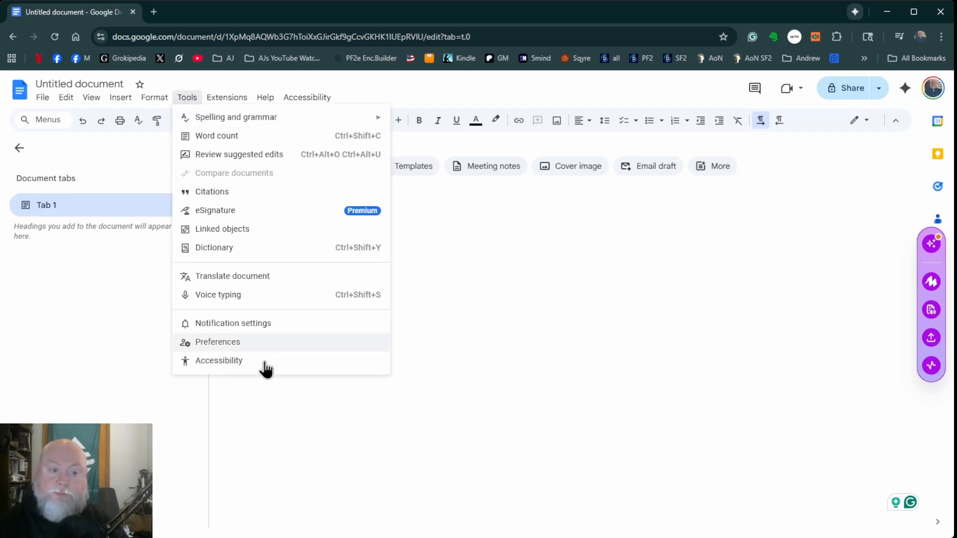
pyautogui.click(258, 344)
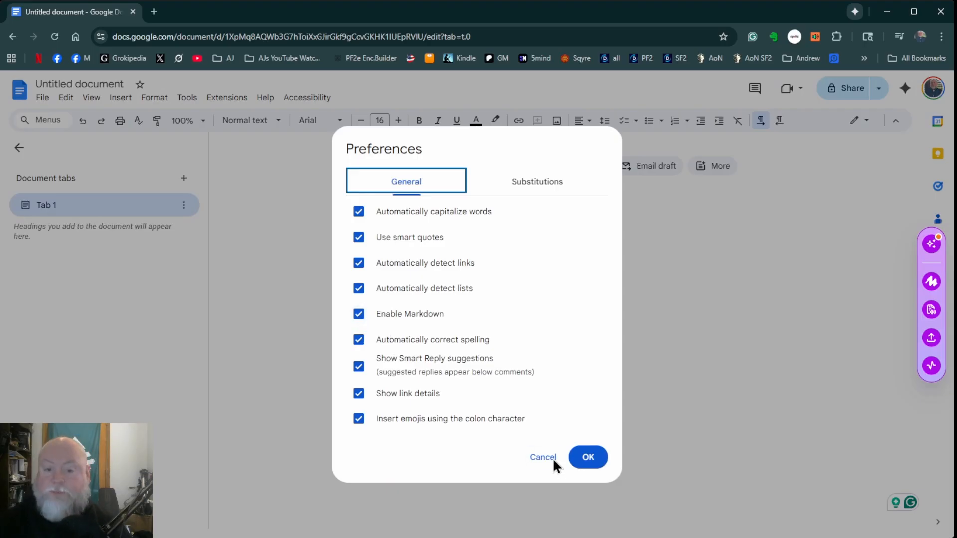
pyautogui.click(586, 458)
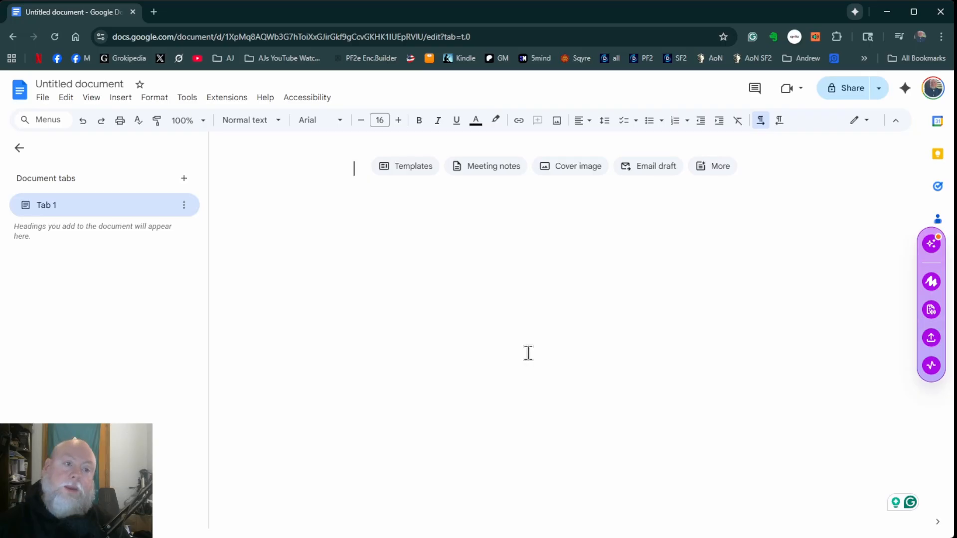
# Set the pageless document's background color to gray in the page setup.
pyautogui.click(41, 99)
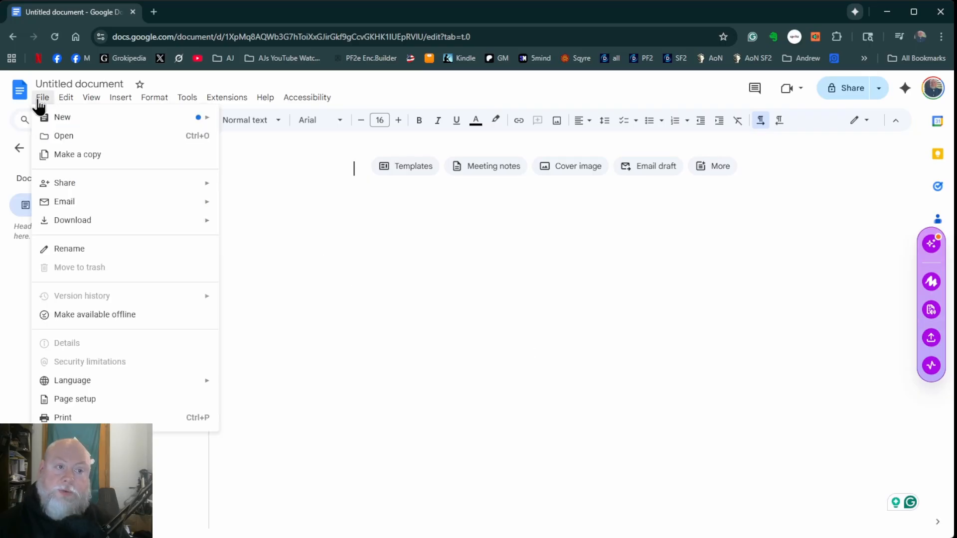
pyautogui.click(92, 409)
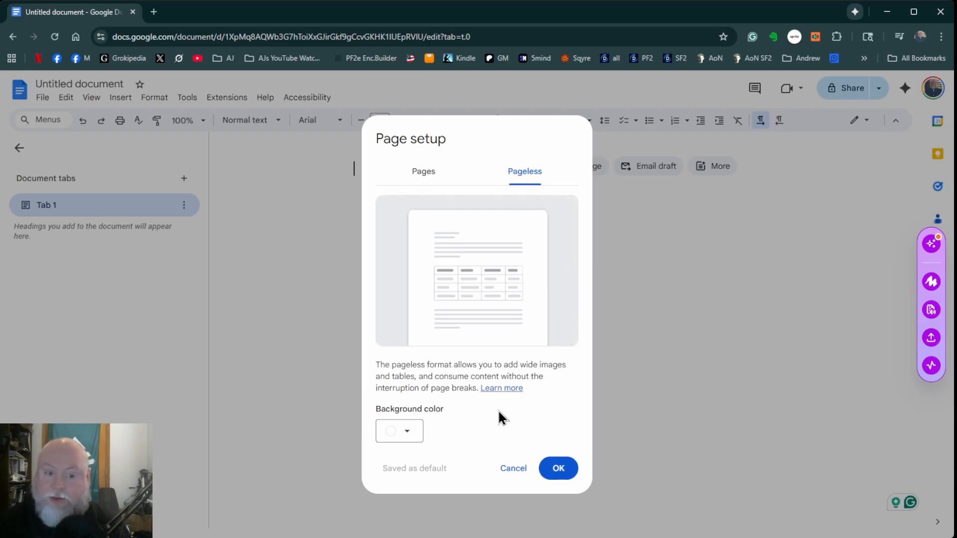
pyautogui.click(414, 437)
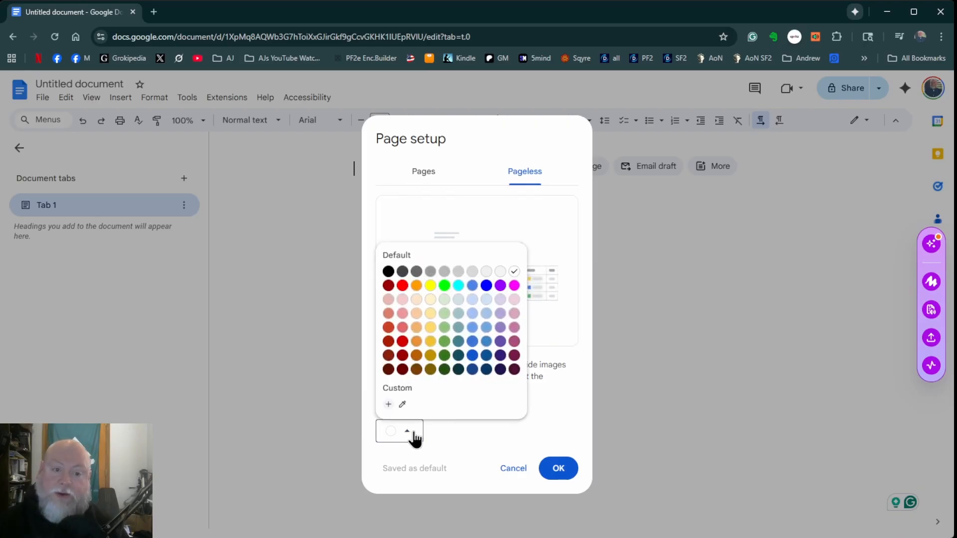
pyautogui.click(458, 271)
pyautogui.click(553, 474)
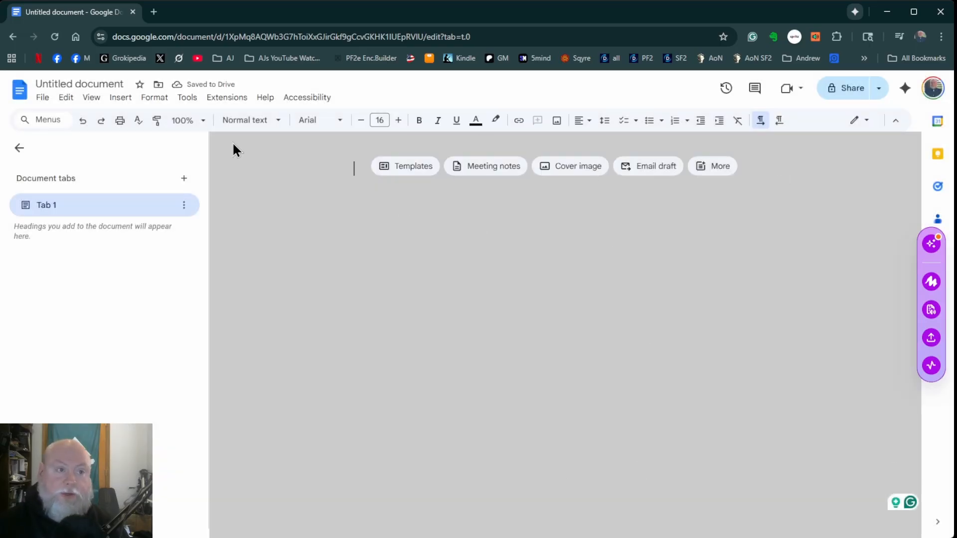
# Open the recent document "Book 2 Dead Suns AP PrepDoc" and examine its background and heading formatting.
pyautogui.click(26, 96)
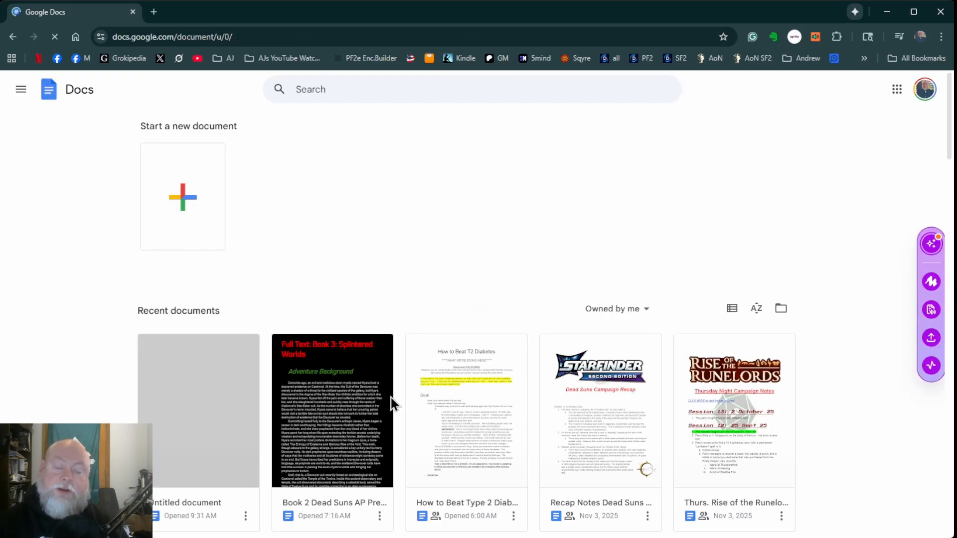
pyautogui.click(342, 404)
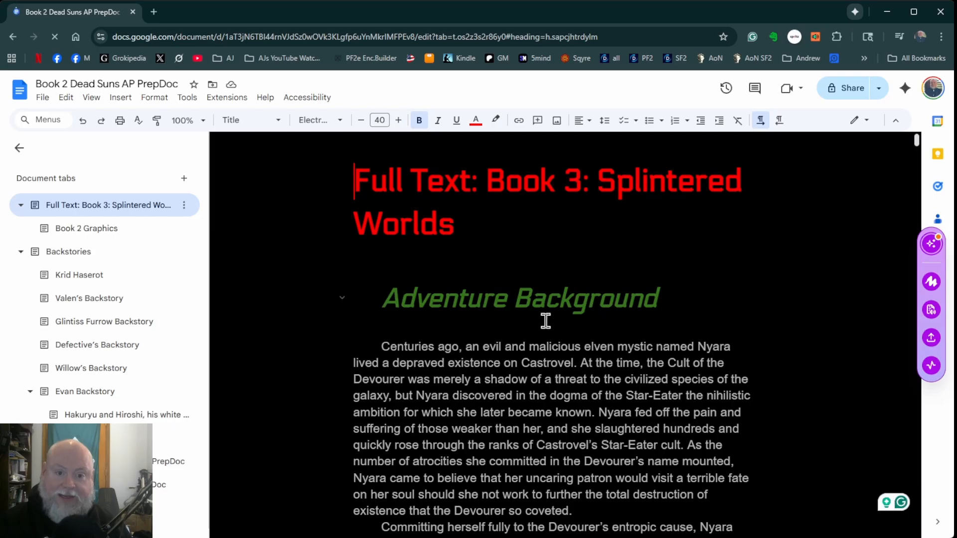
pyautogui.scroll(-5, 338, 326)
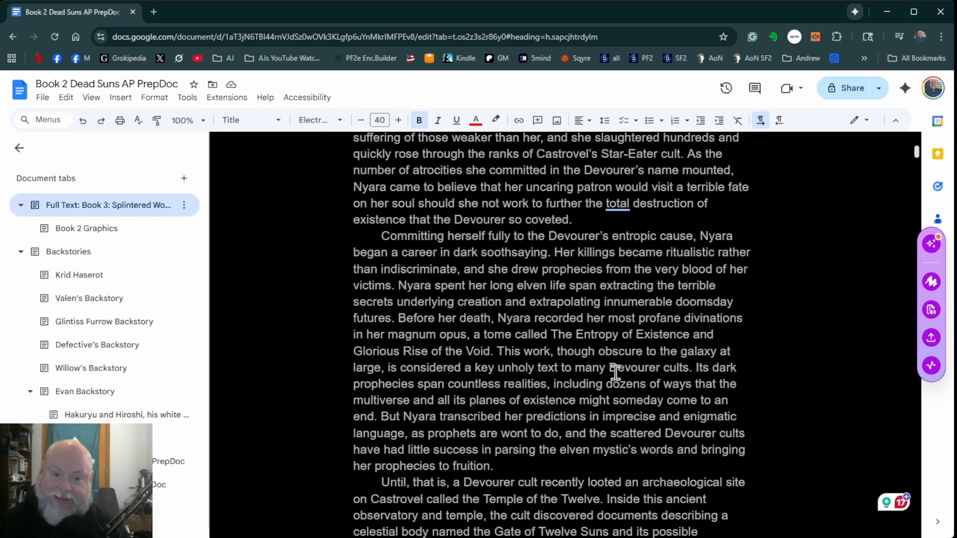
pyautogui.scroll(-1, 603, 364)
pyautogui.scroll(7, 578, 344)
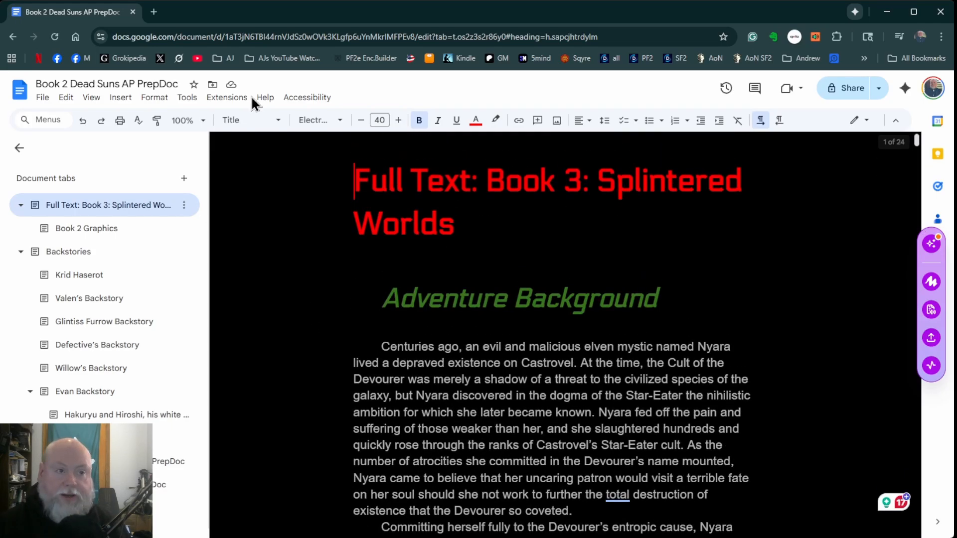
# Reopen the gray untitled document and enter "Curse of Strahd PrepDoc" as its first line of text.
pyautogui.click(22, 90)
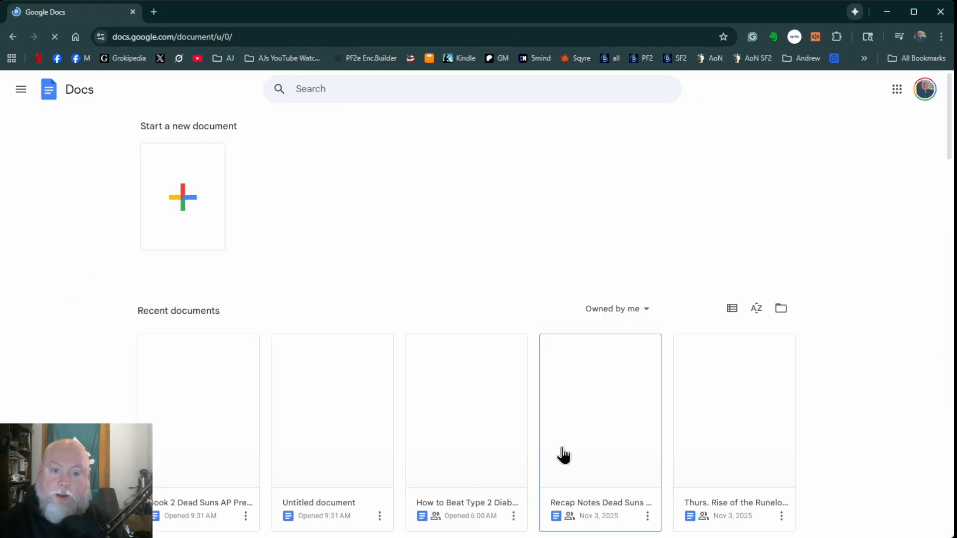
pyautogui.click(323, 408)
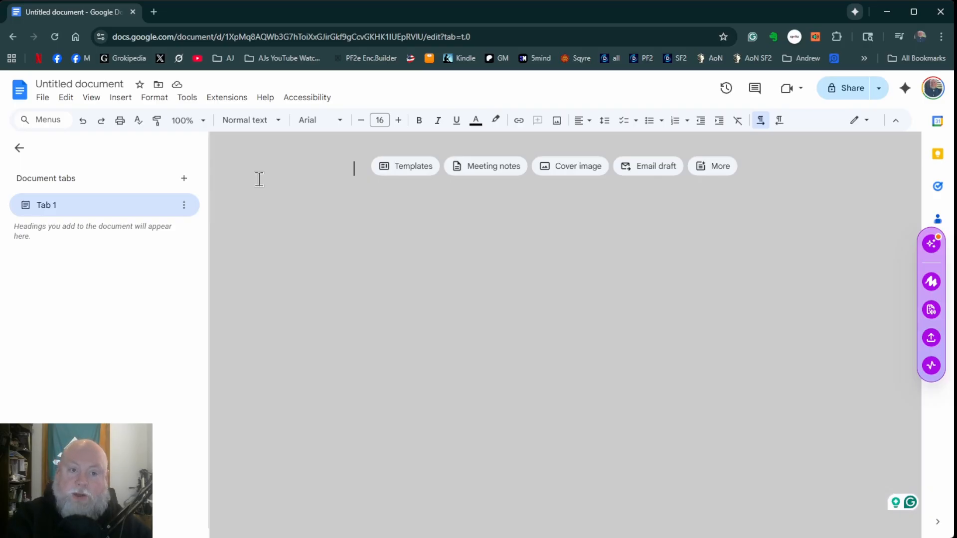
pyautogui.write('Curse of Strhad')
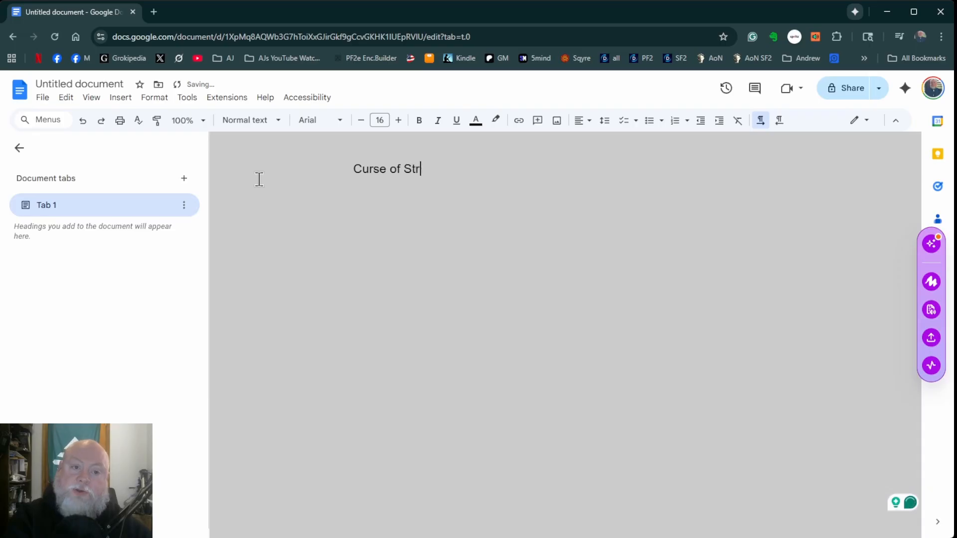
pyautogui.press('BackSpace')
pyautogui.press('BackSpace')
pyautogui.press('BackSpace')
pyautogui.press('BackSpace')
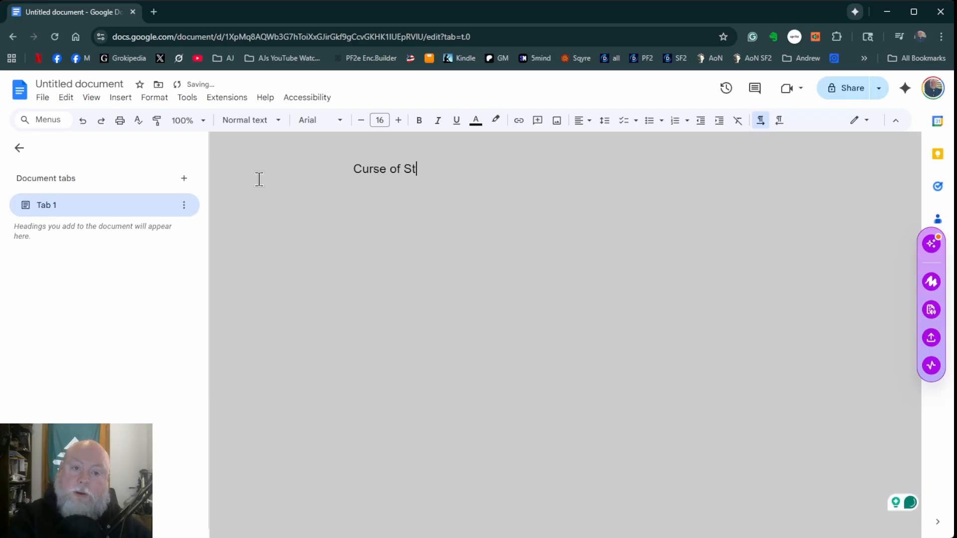
pyautogui.write('rahd PrepDoc')
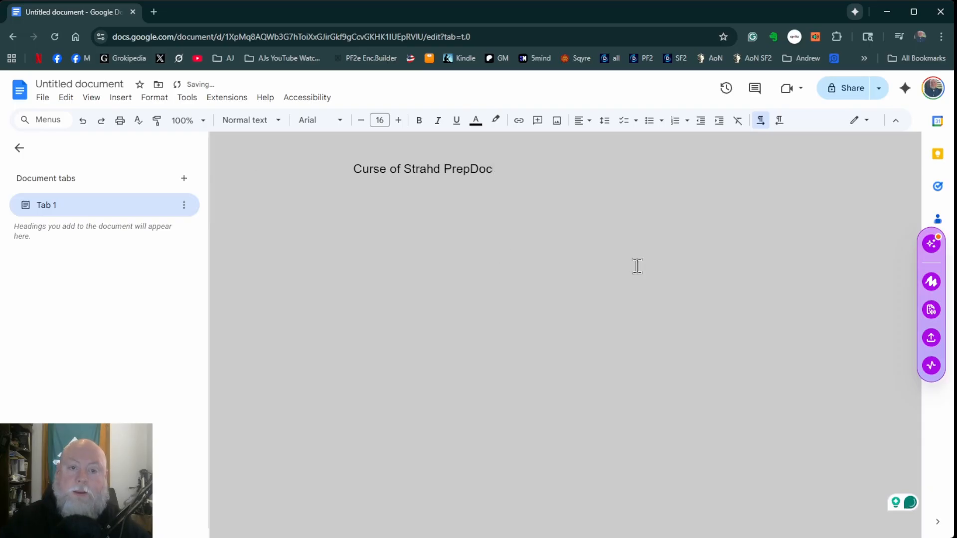
# Name the document "Curse of Strahd PrepDoc" and start a new line below the first line of text.
pyautogui.click(75, 83)
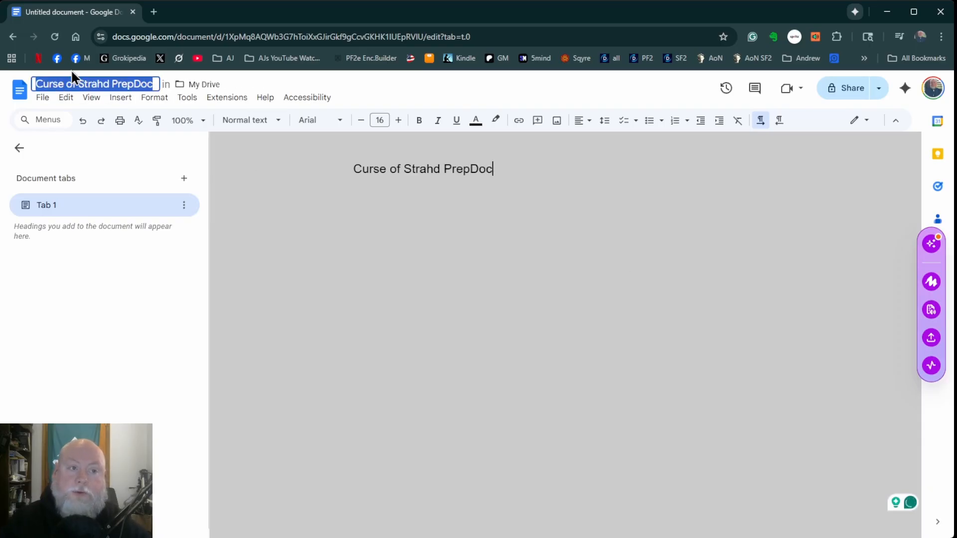
pyautogui.click(533, 324)
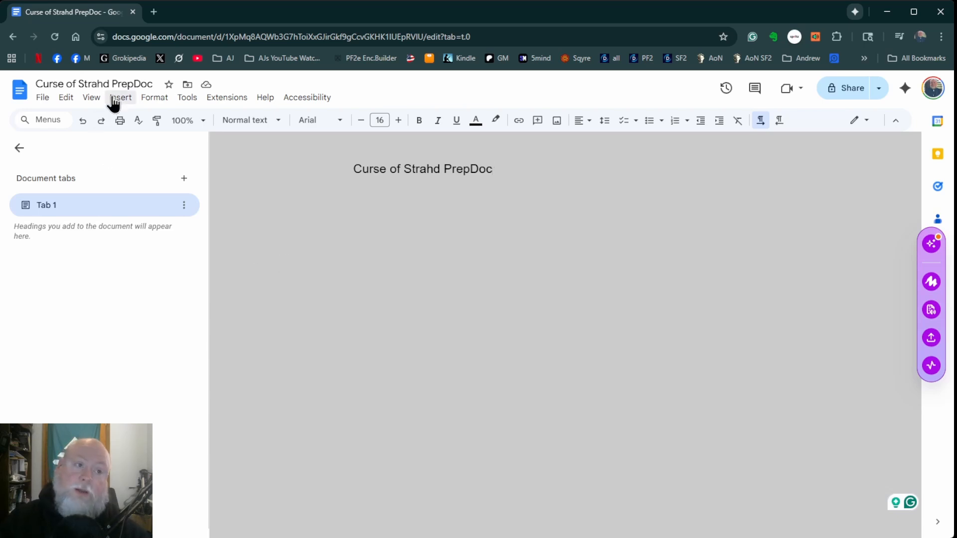
pyautogui.click(88, 84)
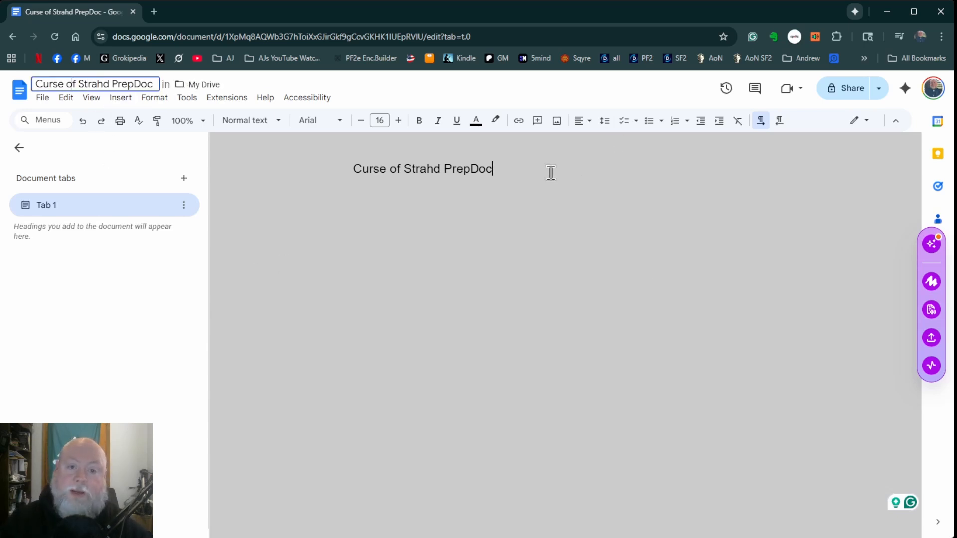
pyautogui.click(502, 239)
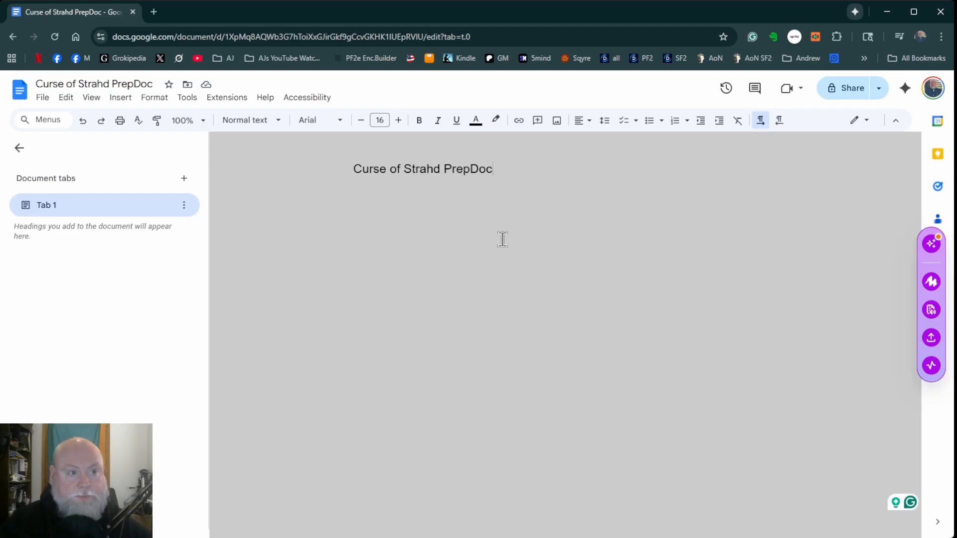
pyautogui.press('Return')
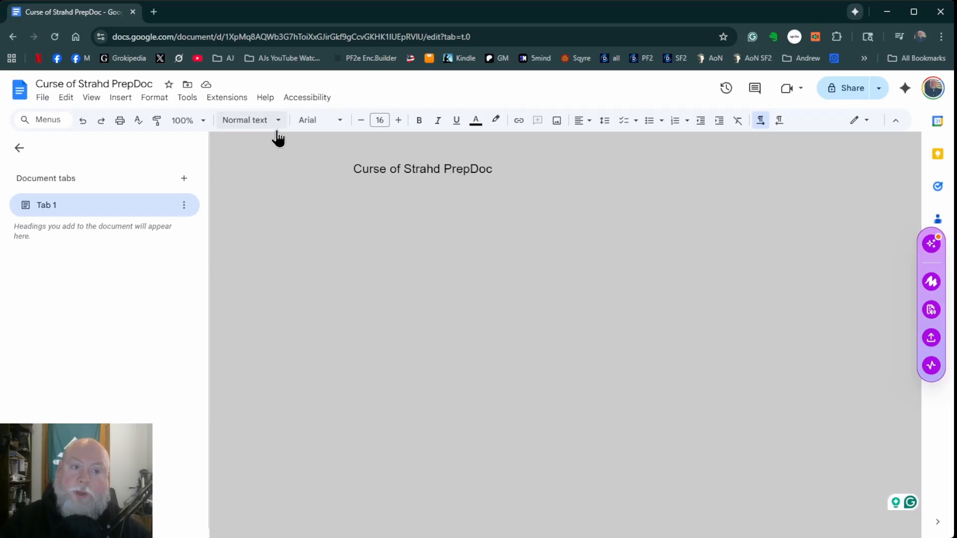
# Review the available paragraph styles and the options for default styles, leaving them unchanged.
pyautogui.click(259, 124)
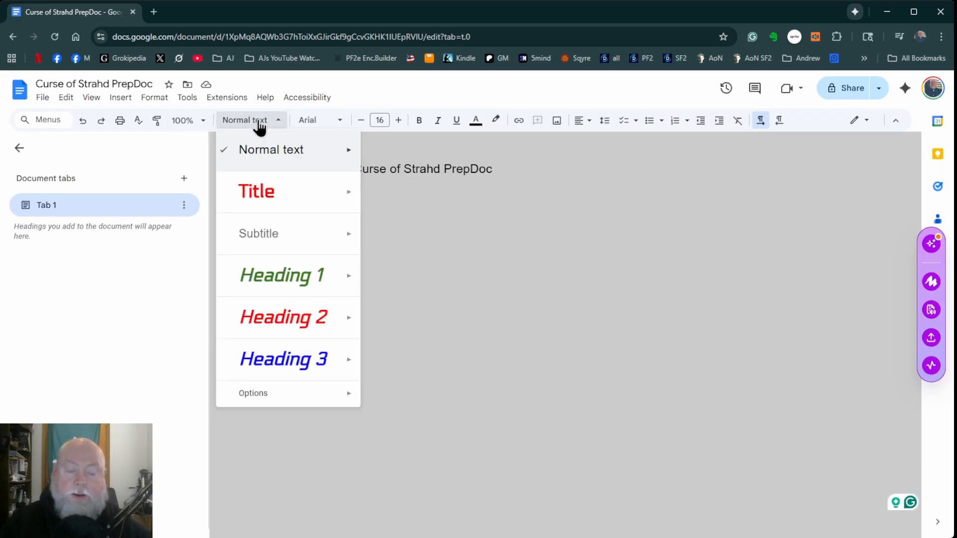
pyautogui.moveTo(302, 274)
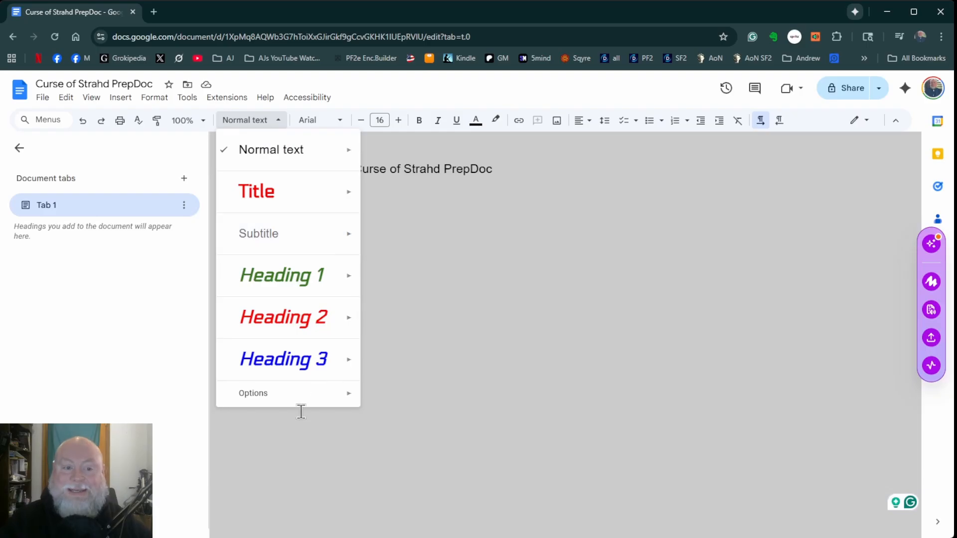
pyautogui.moveTo(301, 401)
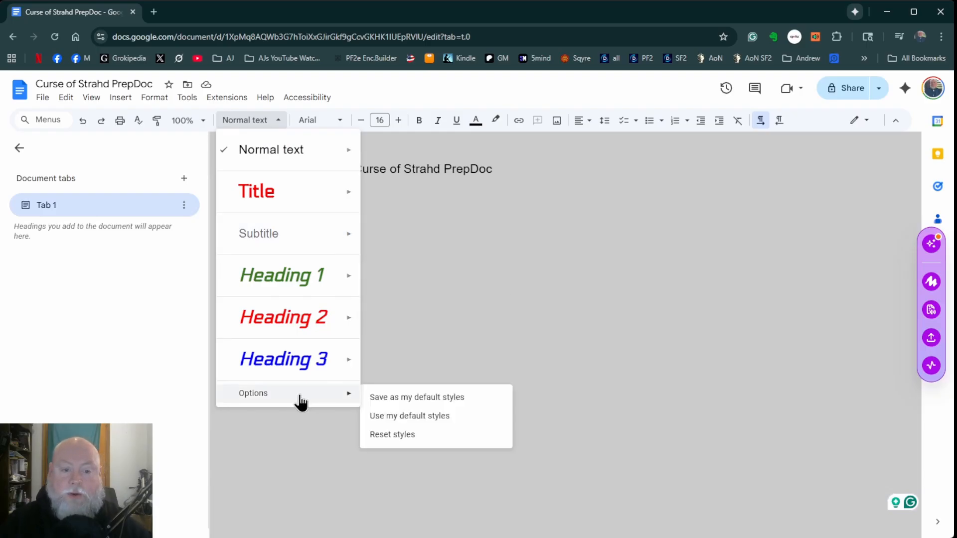
pyautogui.click(610, 297)
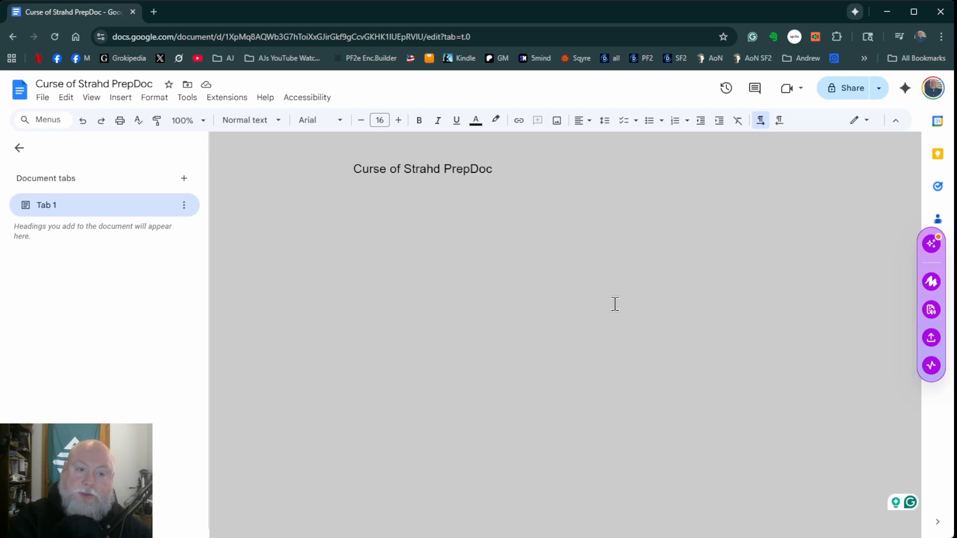
# Enter the sample lines "Heading 1", "Heading 2" and "Heading 3" on separate lines below the document's first line.
pyautogui.write('Heading 1')
pyautogui.press('Return')
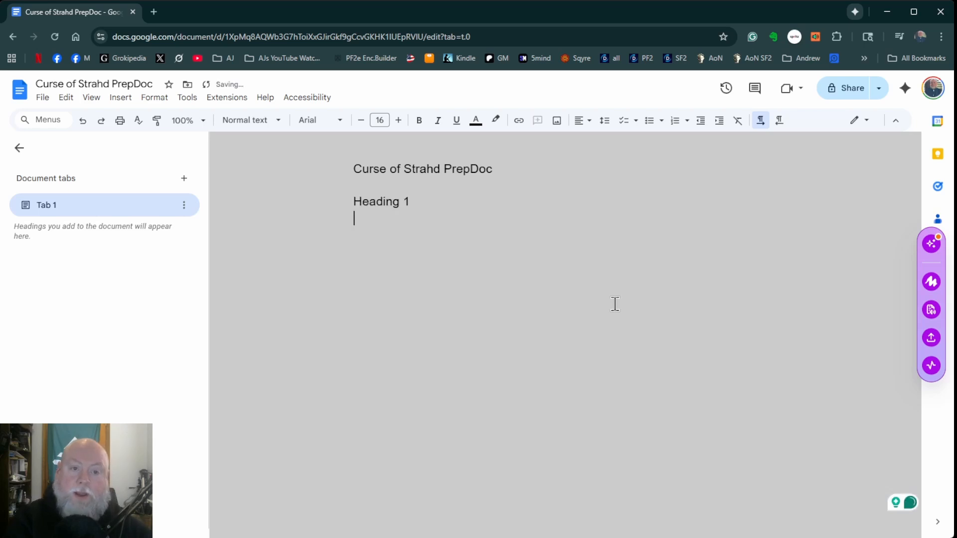
pyautogui.write('Heading 2')
pyautogui.press('Return')
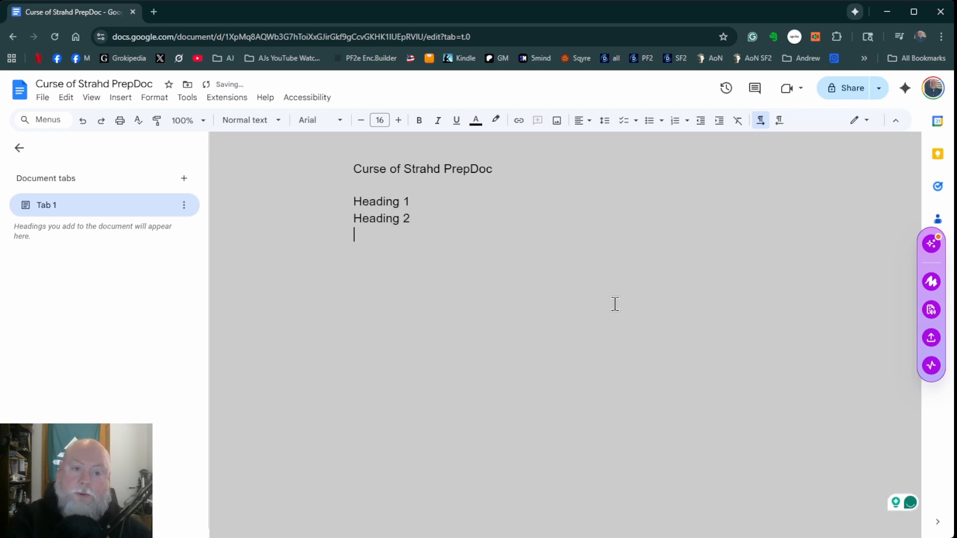
pyautogui.write('Heading 3')
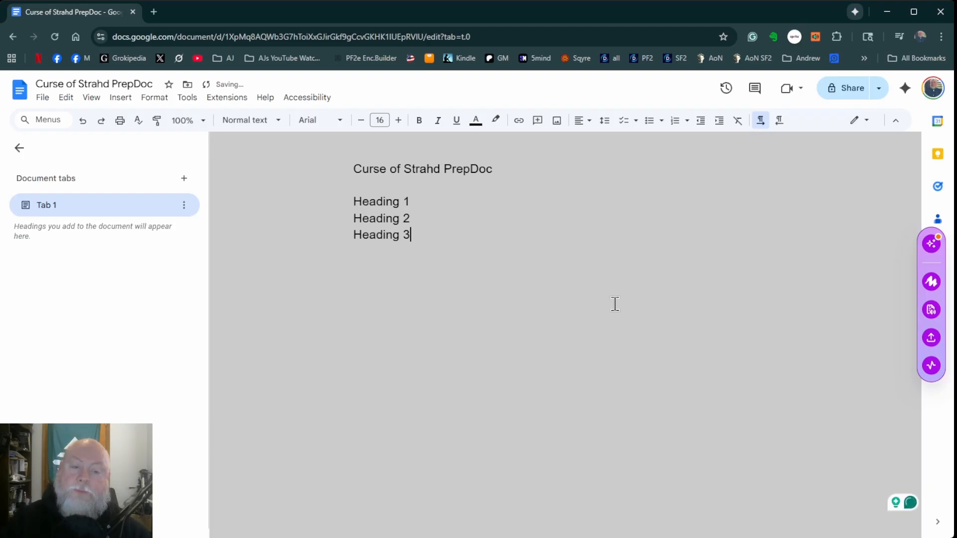
# Set the font size of the "Heading 1" sample line to 36.
pyautogui.moveTo(429, 202); pyautogui.dragTo(316, 191)
pyautogui.moveTo(427, 200); pyautogui.dragTo(355, 197)
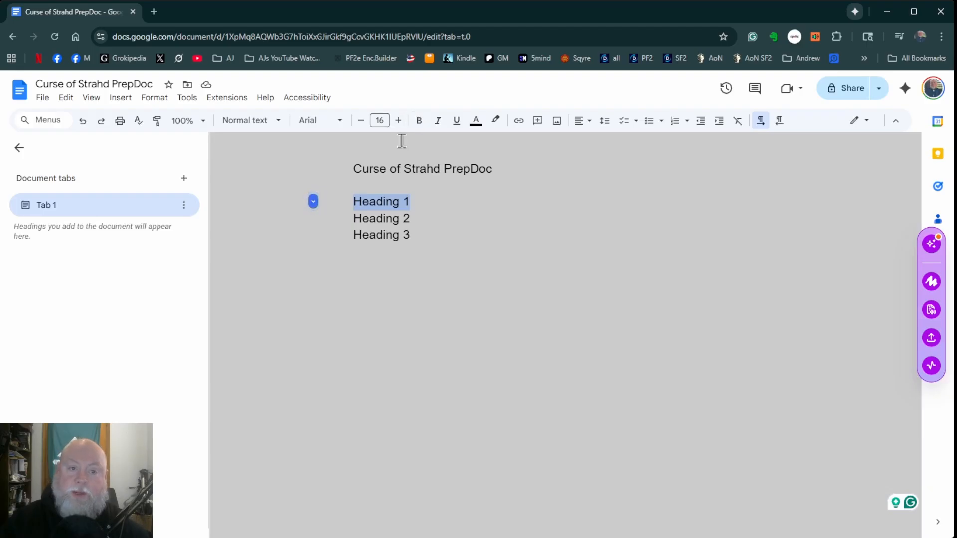
pyautogui.click(389, 121)
pyautogui.click(385, 310)
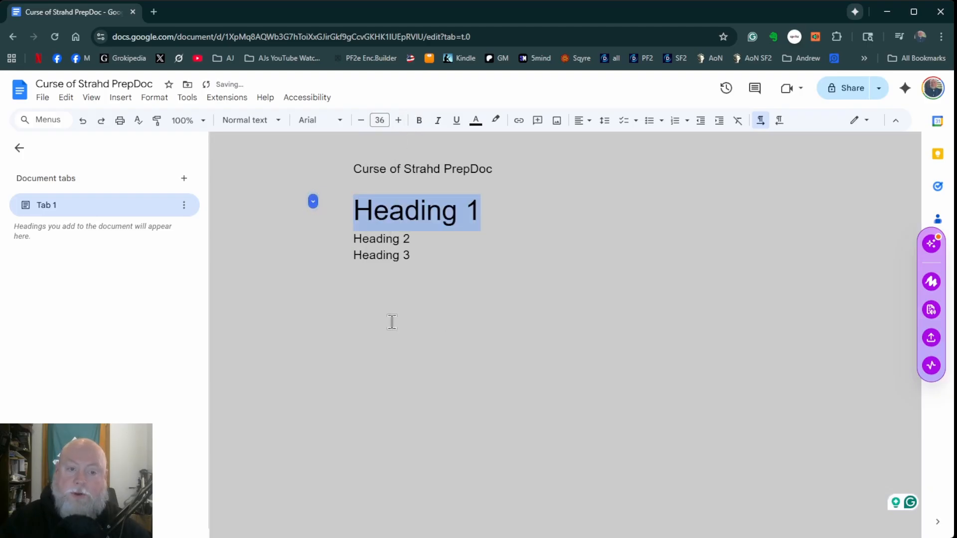
# Color the "Heading 1" sample line orange and make it bold, italic and underlined.
pyautogui.click(476, 121)
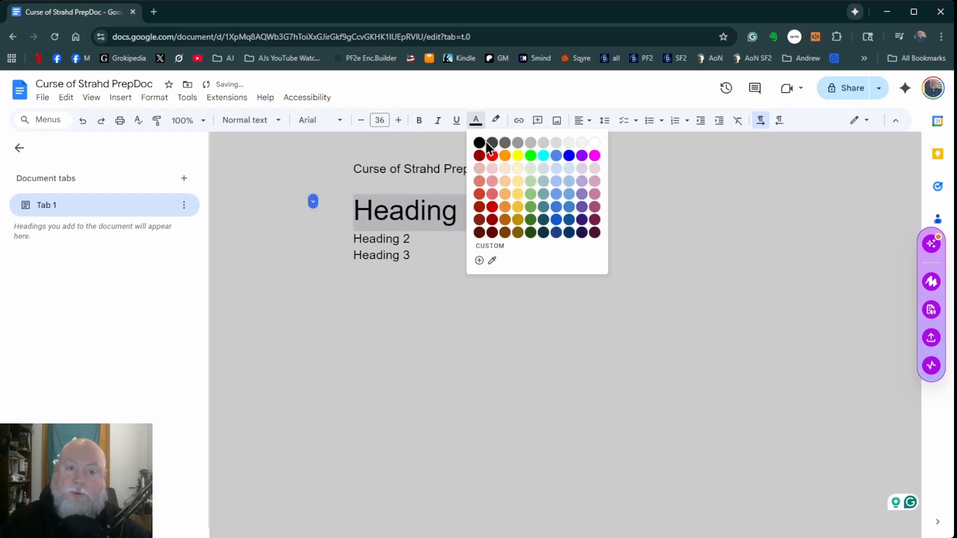
pyautogui.click(505, 158)
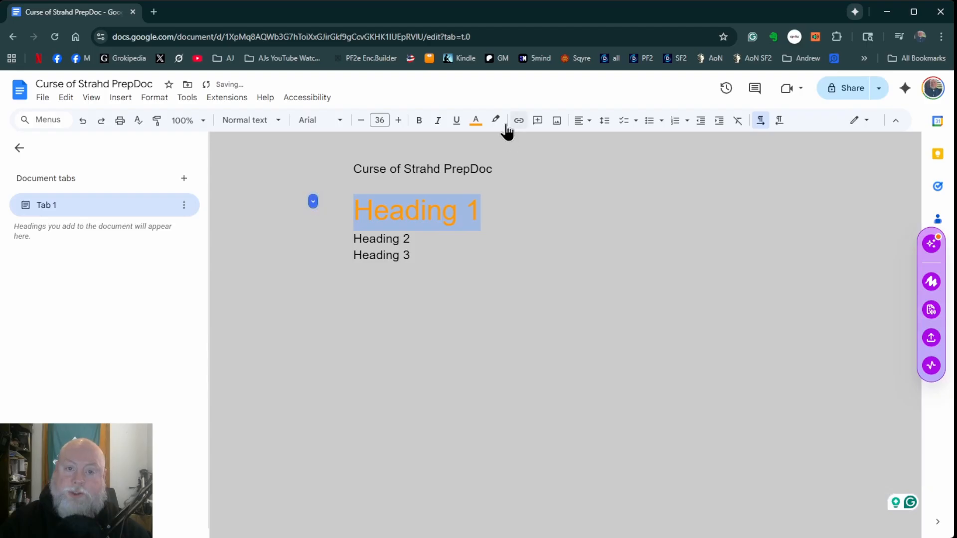
pyautogui.click(419, 120)
pyautogui.click(438, 120)
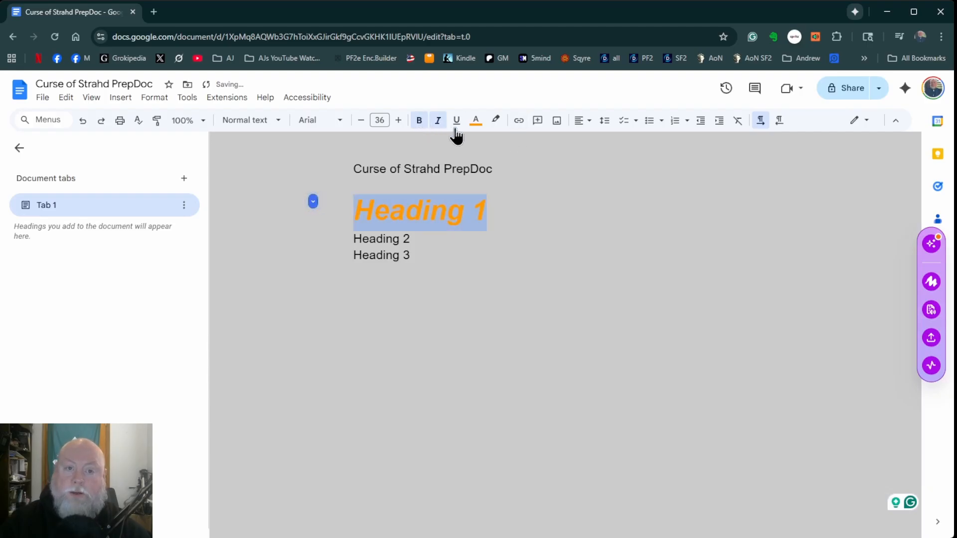
pyautogui.click(457, 120)
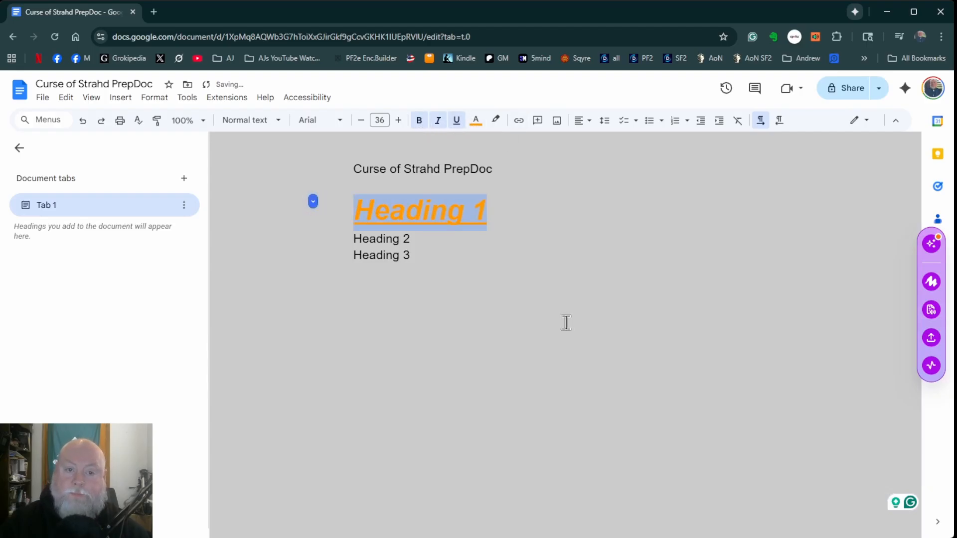
# Review the choices for updating the Heading 1 style to match the selection and for saving or using default styles.
pyautogui.click(281, 124)
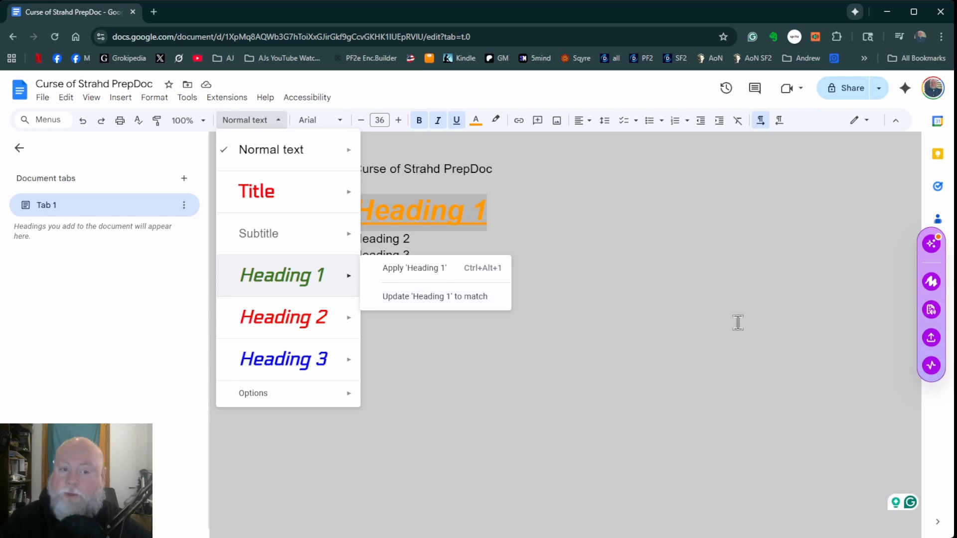
pyautogui.click(715, 265)
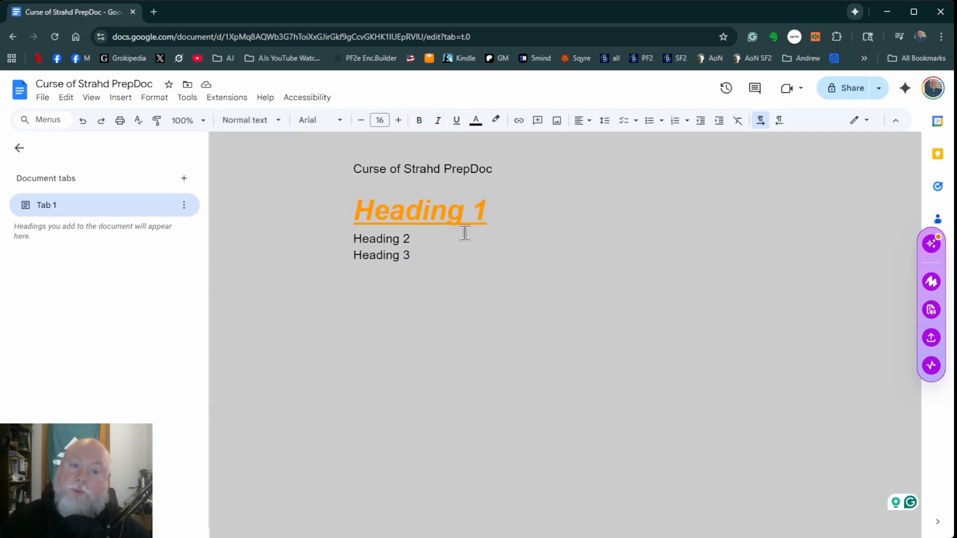
pyautogui.click(276, 120)
pyautogui.moveTo(298, 302)
pyautogui.moveTo(279, 399)
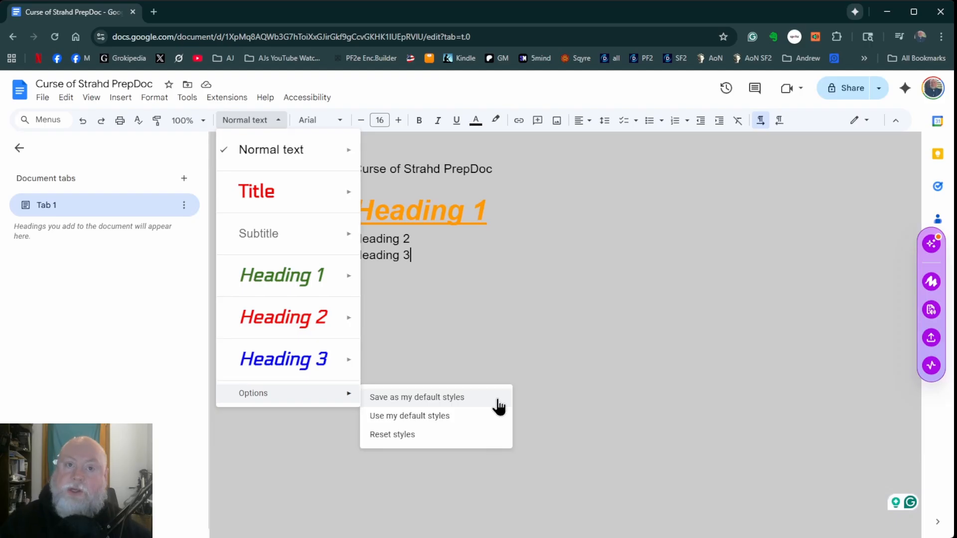
pyautogui.click(600, 304)
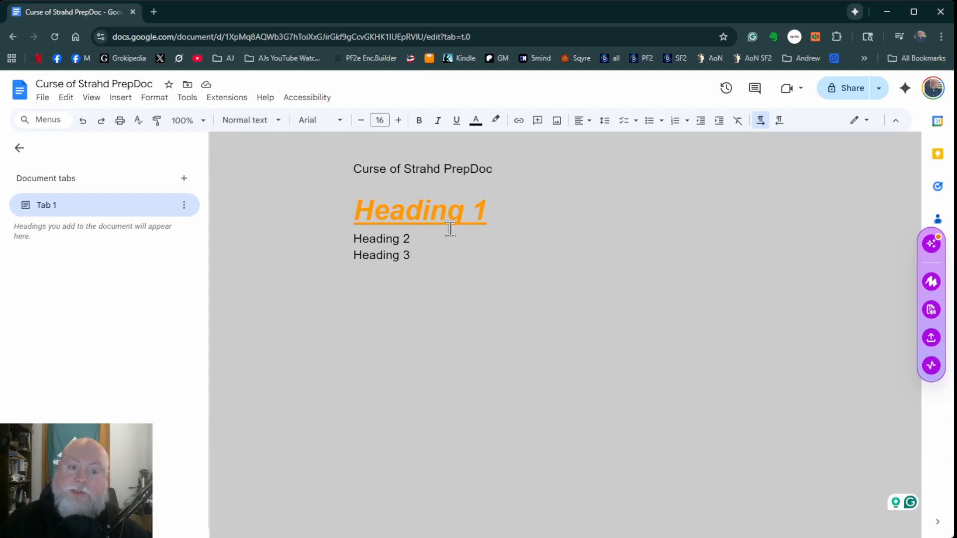
# Apply the Heading 1 style to the orange "Heading 1" sample line.
pyautogui.click(422, 216)
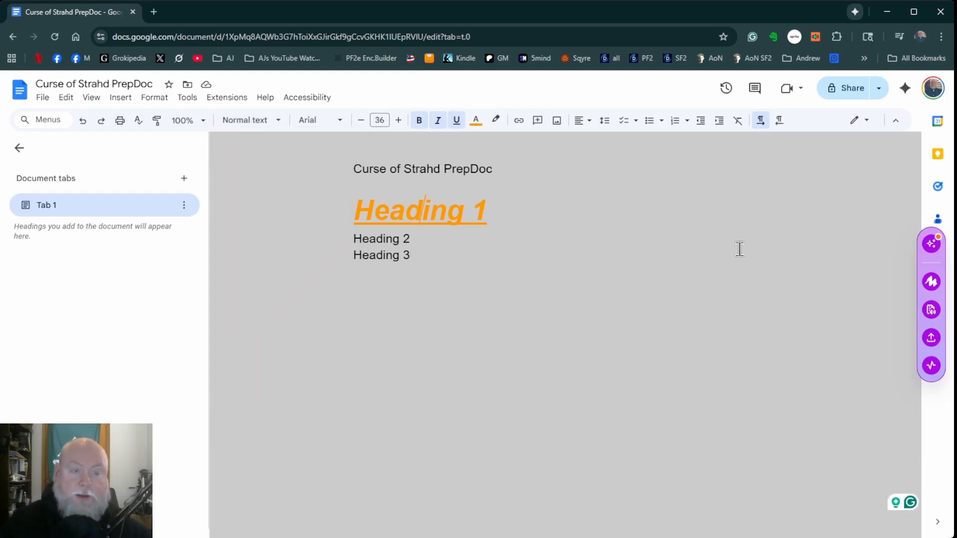
pyautogui.click(271, 121)
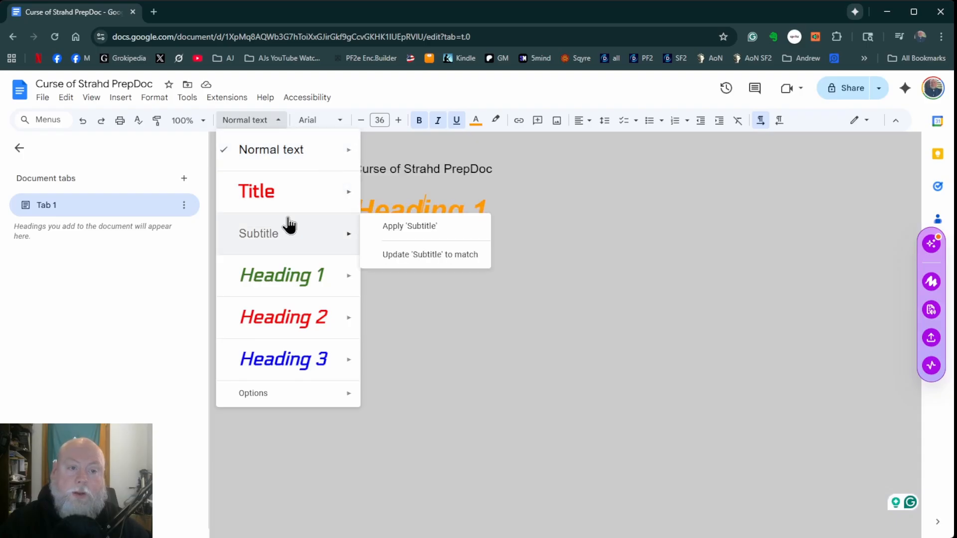
pyautogui.moveTo(286, 264)
pyautogui.click(408, 271)
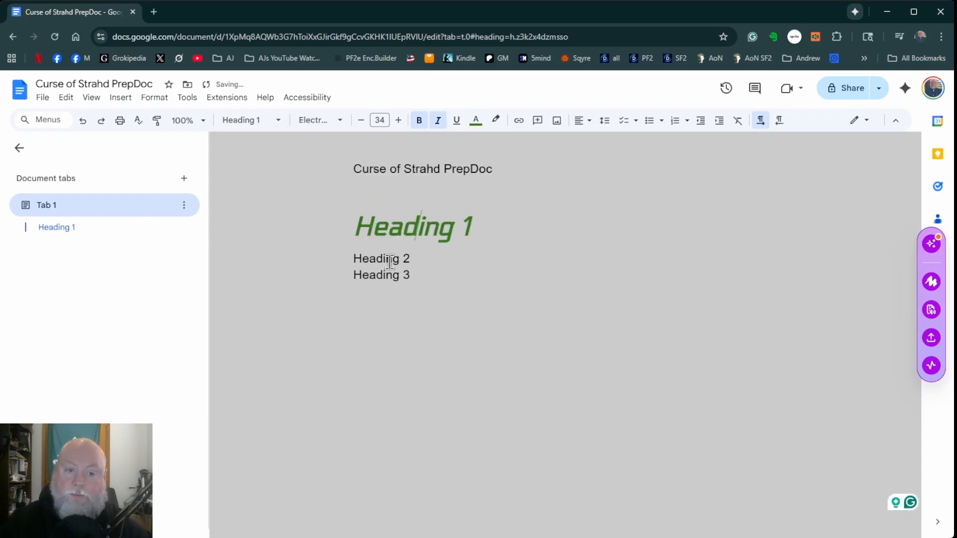
pyautogui.click(225, 125)
pyautogui.moveTo(299, 381)
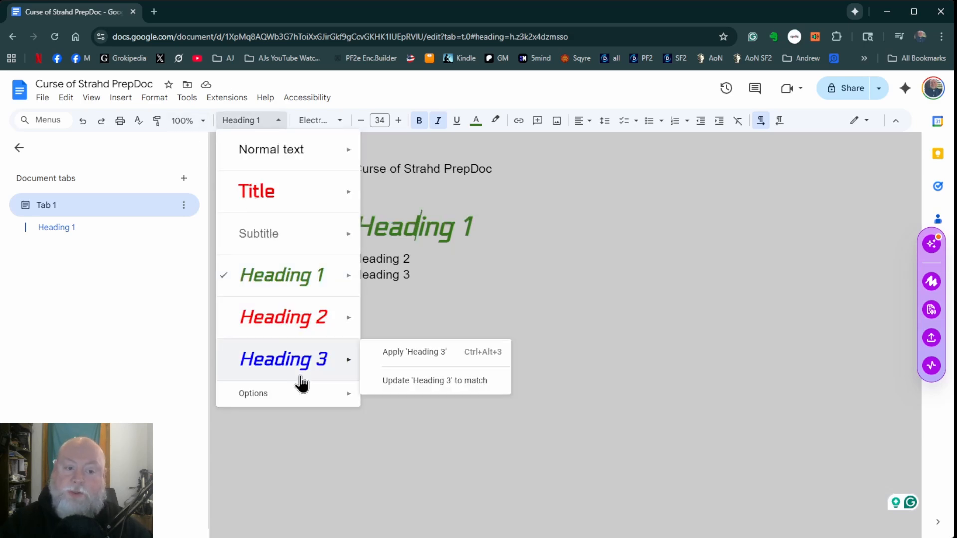
pyautogui.click(541, 383)
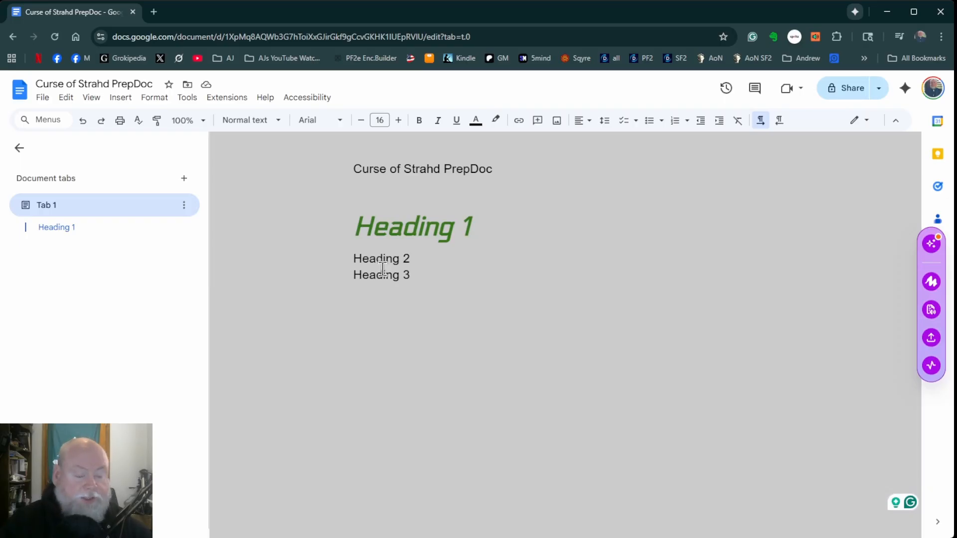
# Convert the "Heading 2" and "Heading 3" sample lines to their matching heading styles with the Markdown prefixes "##" and "###".
pyautogui.write('##')
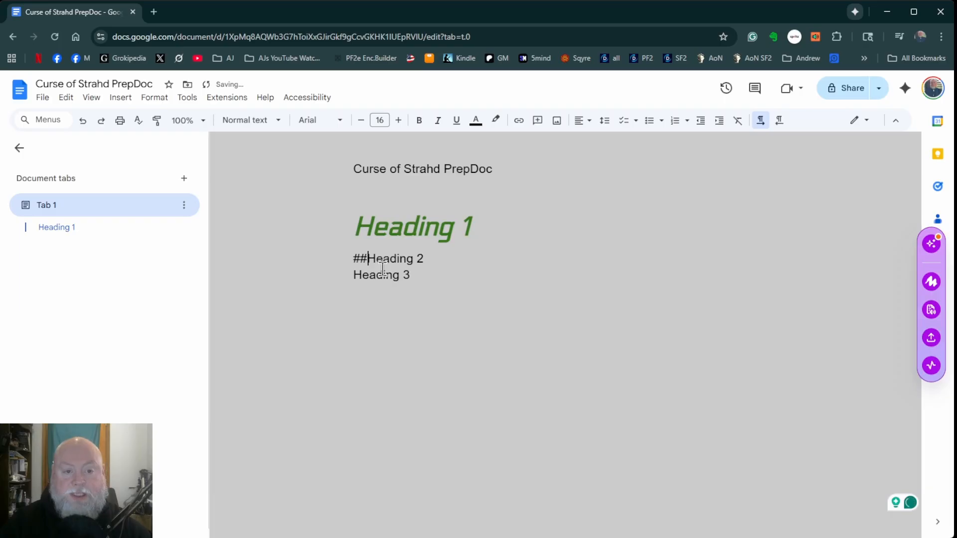
pyautogui.press('space')
pyautogui.click(602, 335)
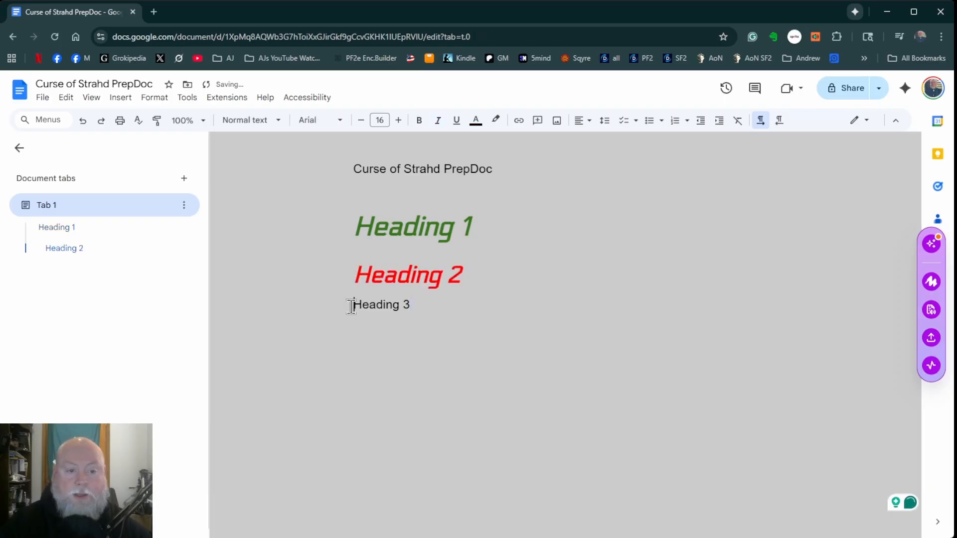
pyautogui.write('###')
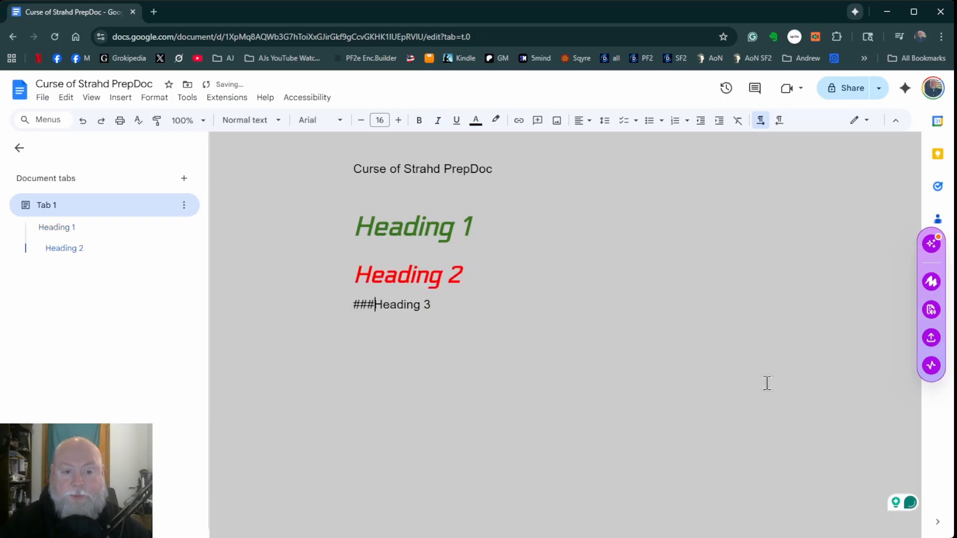
pyautogui.press('space')
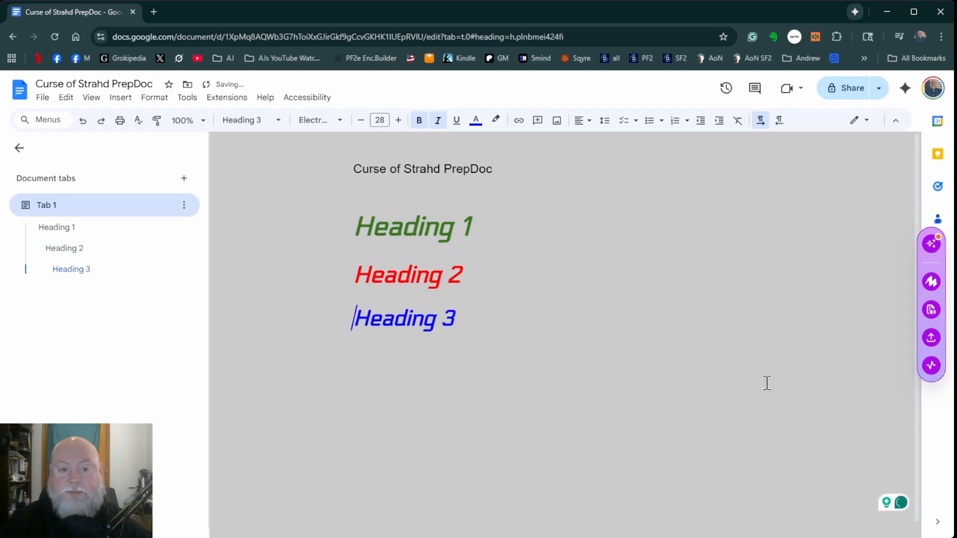
pyautogui.doubleClick(649, 333)
pyautogui.click(650, 333)
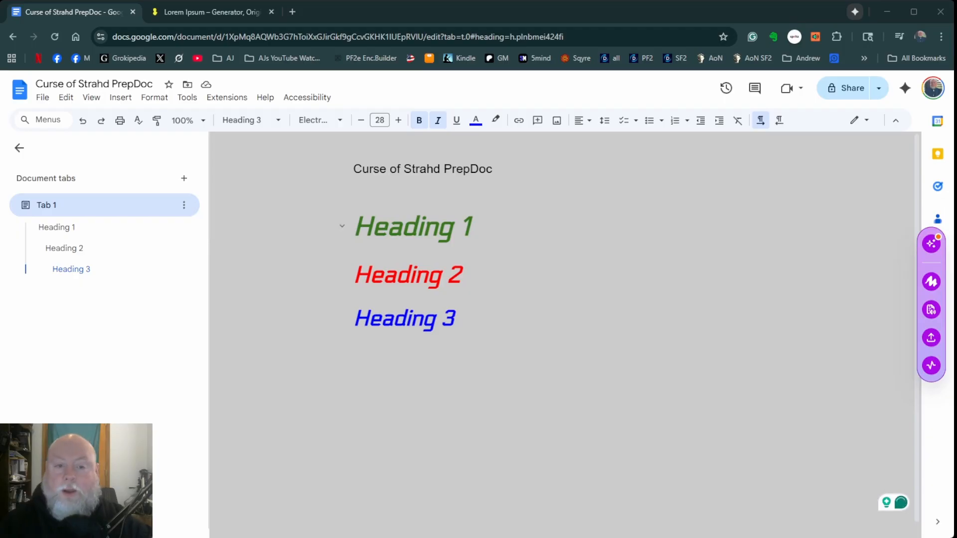
# Insert a "Lorem ipsum dolor sit amet" placeholder paragraph, ending in "est laborum.", on a new line below Heading 1.
pyautogui.doubleClick(547, 231)
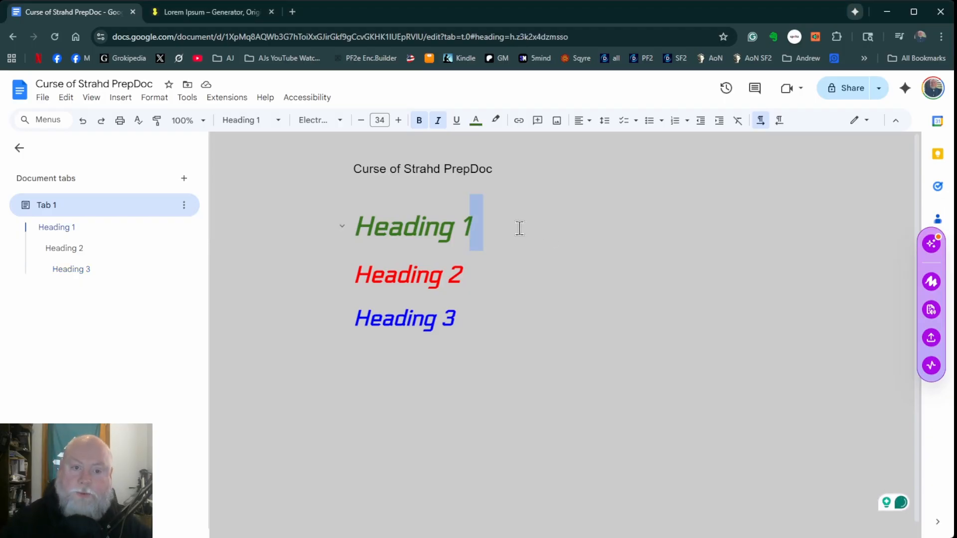
pyautogui.click(519, 228)
pyautogui.press('Return')
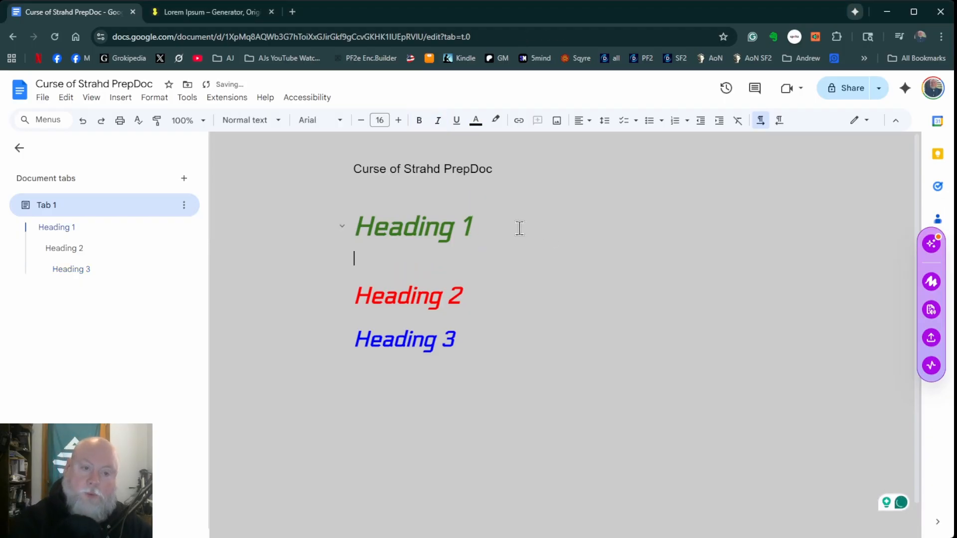
pyautogui.write('Lorem ipsum dolor sit amet, consectetur adipiscing elit, sed do eiusmod tempor incididunt ut labore et dolore magna aliqua. Ut enim ad minim veniam, quis nostrud exercitation ullamco laboris nisi ut aliquip ex ea commodo consequat. Duis aute irure dolor in reprehenderit in voluptate velit esse cillum dolore eu fugiat nulla pariatur. Excepteur sint occaecat cupidatat non proident, sunt in culpa qui officia deserunt mollit anim id est laborum.')
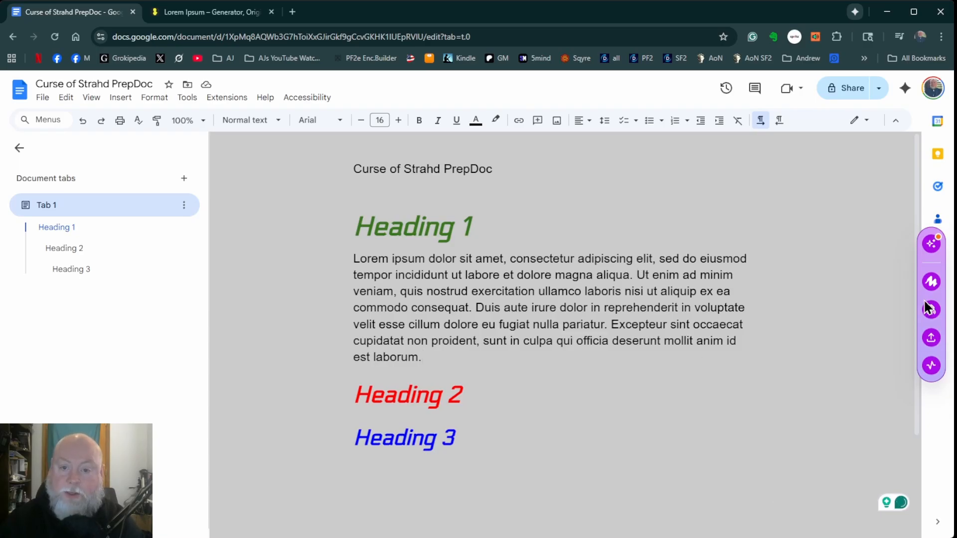
# Split the text below Heading 1 after its first sentence into a dashed list of three sentences, nesting the "Excepteur" item one level deeper.
pyautogui.press('Return')
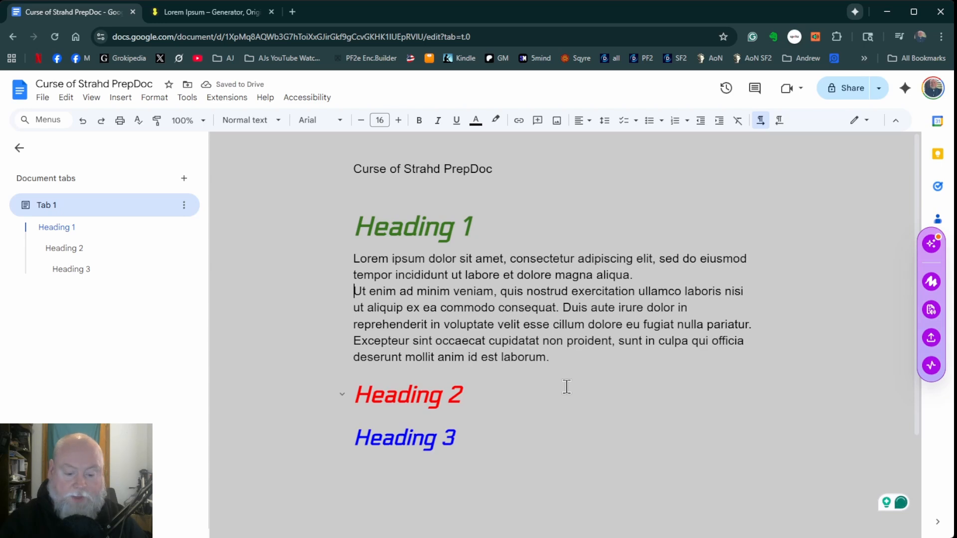
pyautogui.write('-')
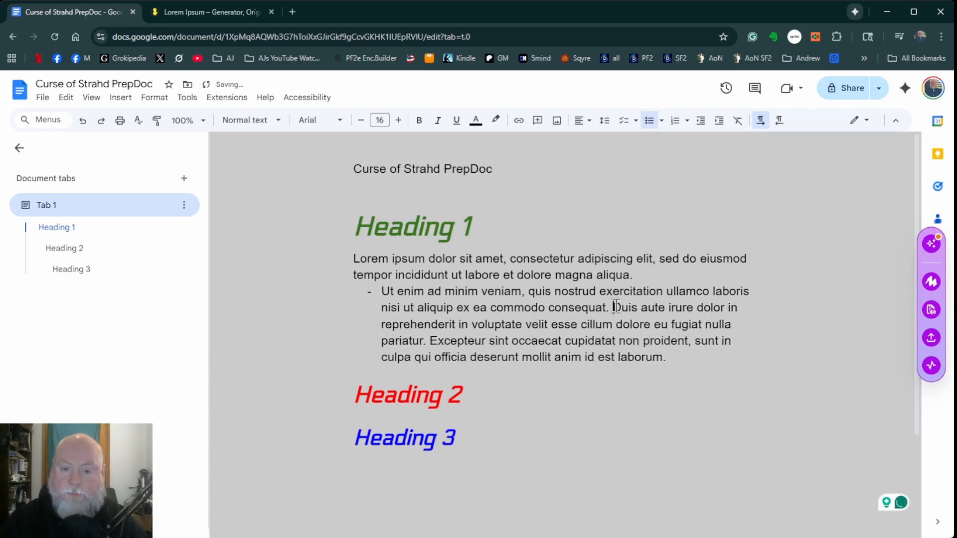
pyautogui.press('Return')
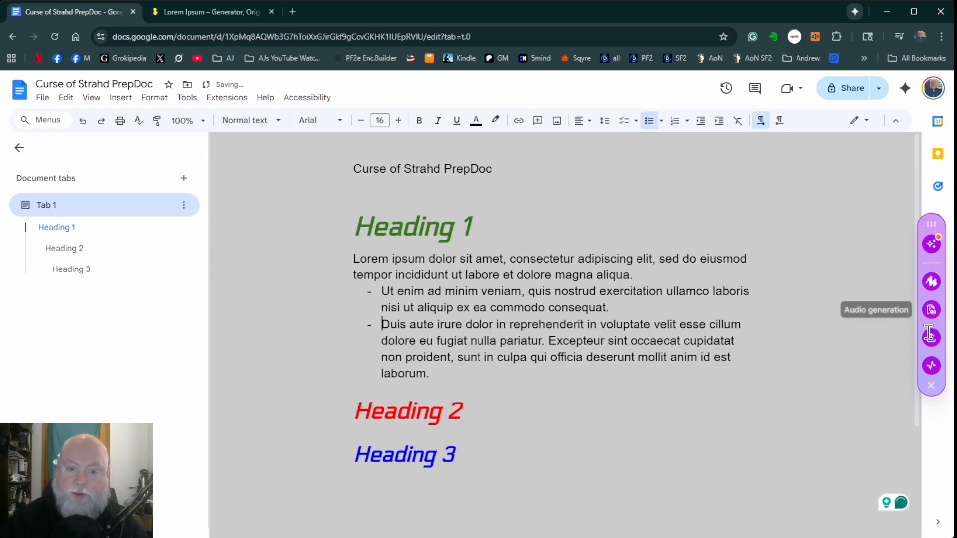
pyautogui.click(548, 341)
pyautogui.press('Return')
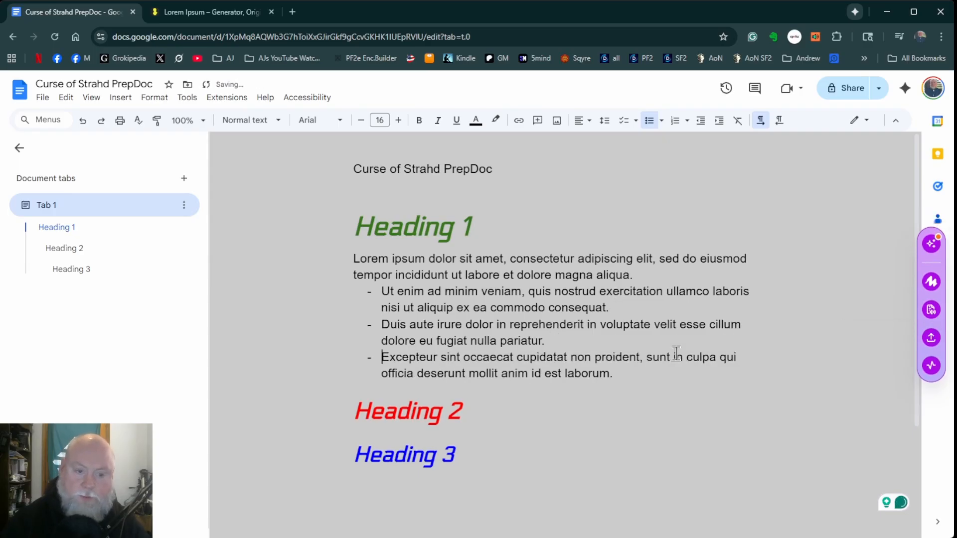
pyautogui.press('Tab')
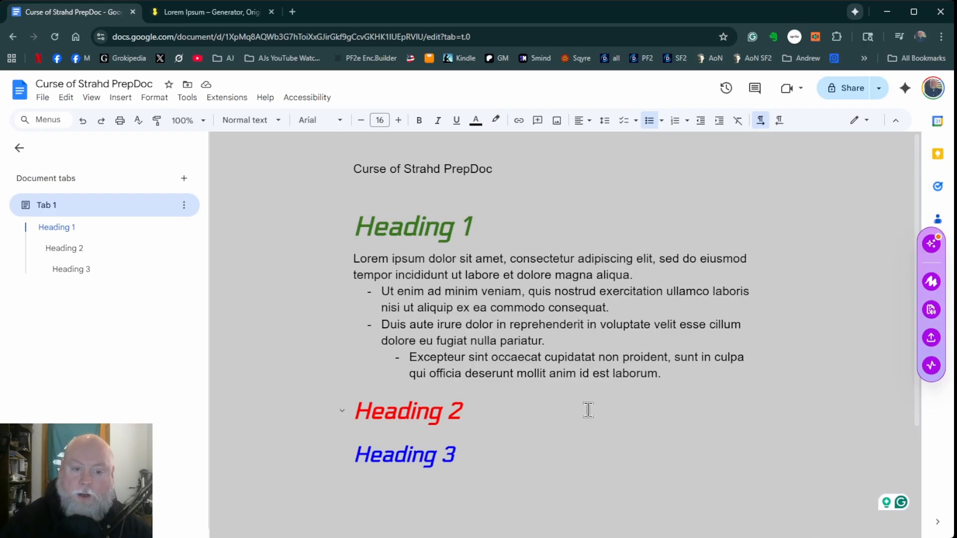
# Insert the same Lorem ipsum placeholder paragraph on a new line below Heading 2.
pyautogui.click(549, 425)
pyautogui.press('Return')
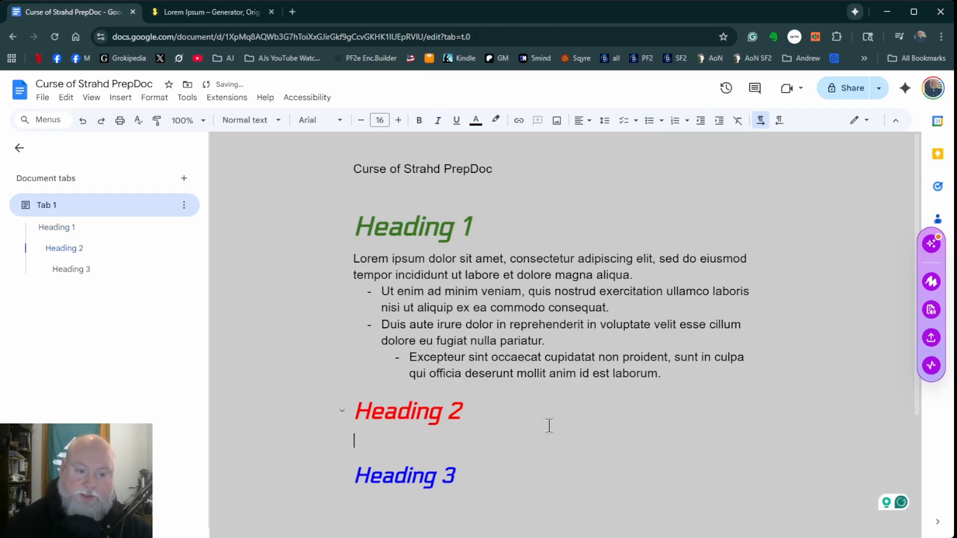
pyautogui.scroll(-3, 540, 395)
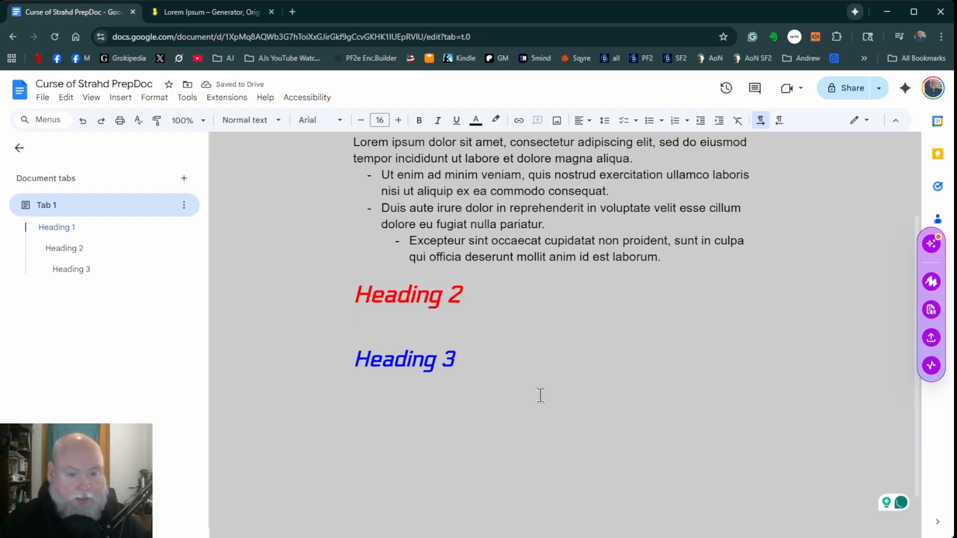
pyautogui.write('Lorem ipsum dolor sit amet, consectetur adipiscing elit, sed do eiusmod tempor incididunt ut labore et dolore magna aliqua. Ut enim ad minim veniam, quis nostrud exercitation ullamco laboris nisi ut aliquip ex ea commodo consequat. Duis aute irure dolor in reprehenderit in voluptate velit esse cillum dolore eu fugiat nulla pariatur. Excepteur sint occaecat cupidatat non proident, sunt in culpa qui officia deserunt mollit anim id est laborum.')
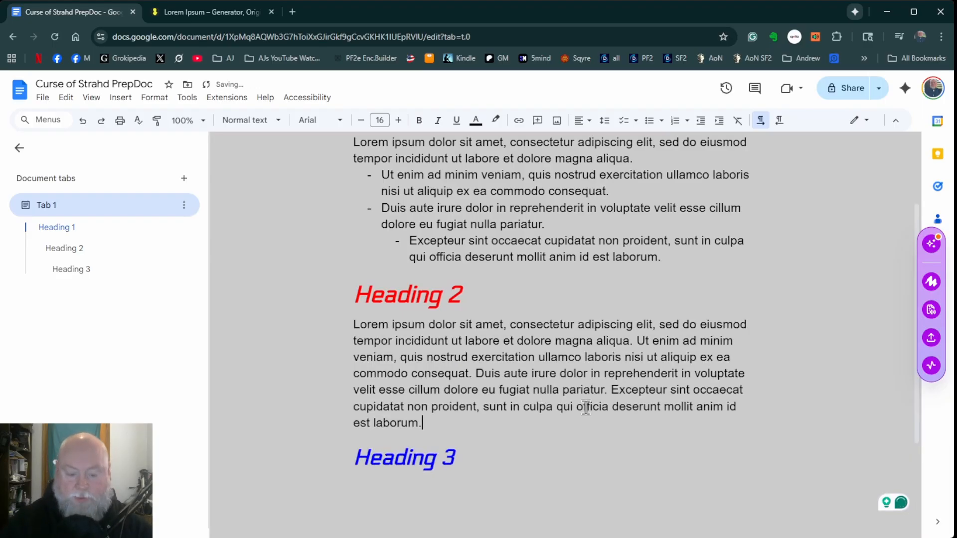
# Turn the paragraph below Heading 2 into a three-level bulleted list, with nested items starting at "Ut enim" and "Duis aute".
pyautogui.click(354, 324)
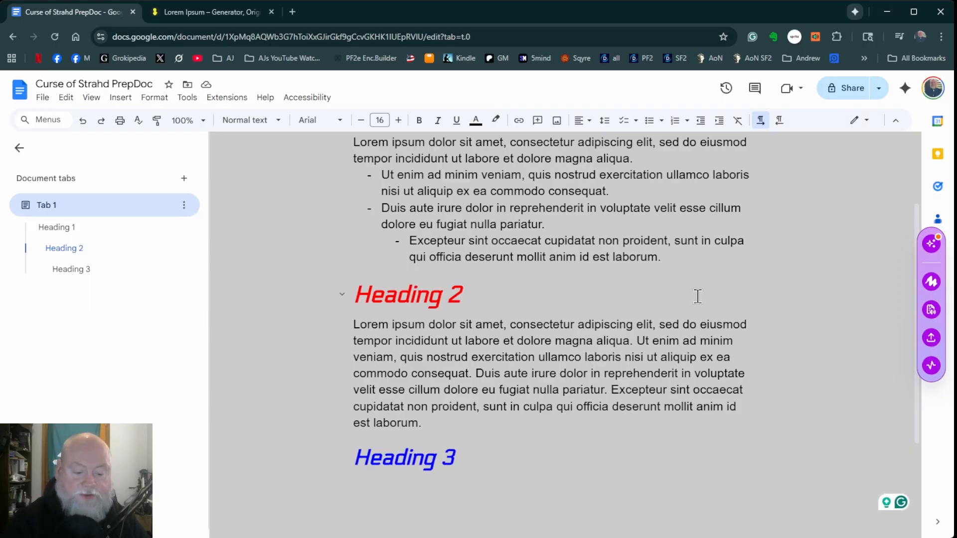
pyautogui.hotkey('ctrl', 'shift', '8')
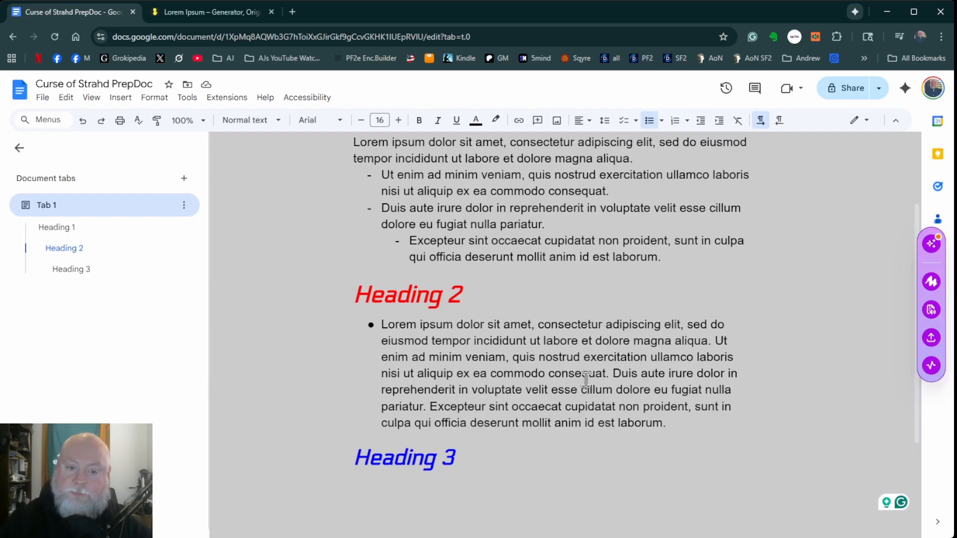
pyautogui.click(715, 342)
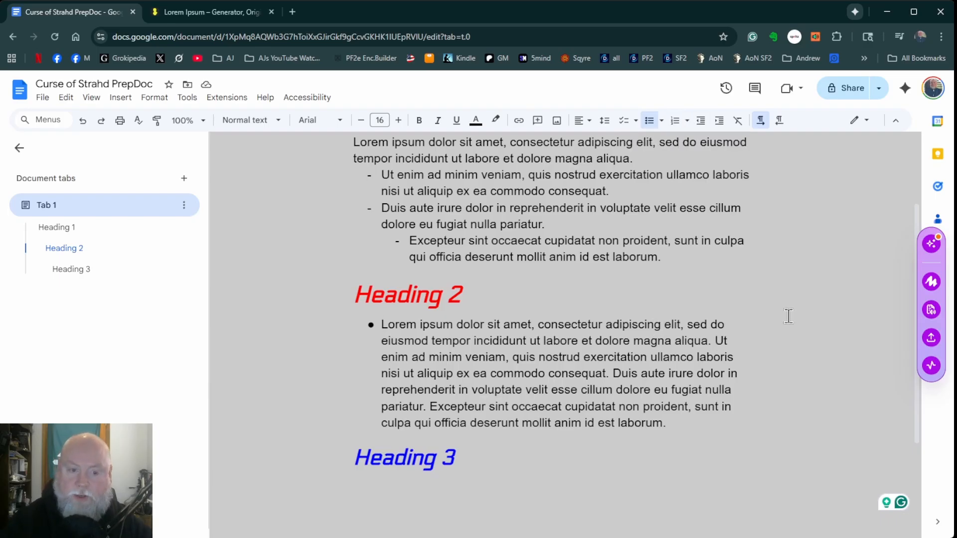
pyautogui.press('Return')
pyautogui.press('Tab')
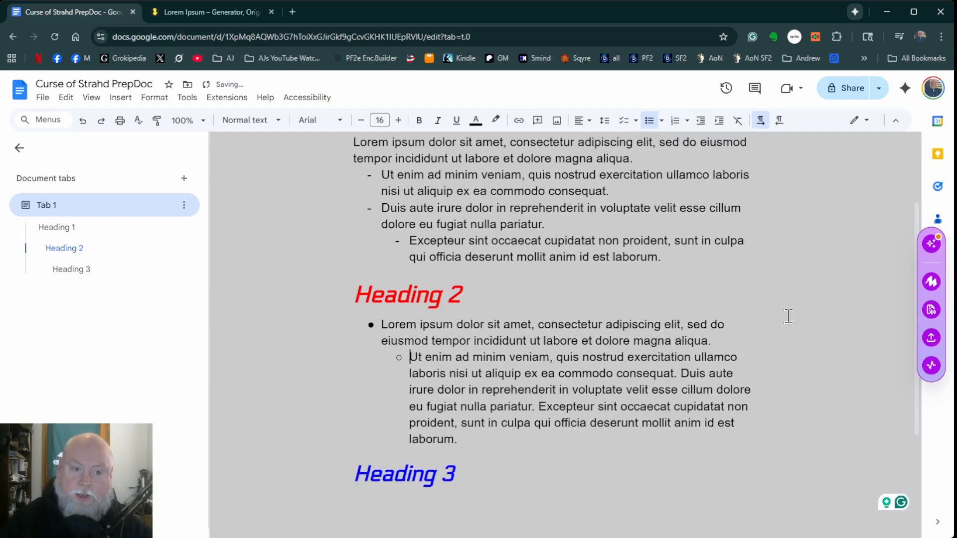
pyautogui.click(680, 374)
pyautogui.press('Return')
pyautogui.press('Tab')
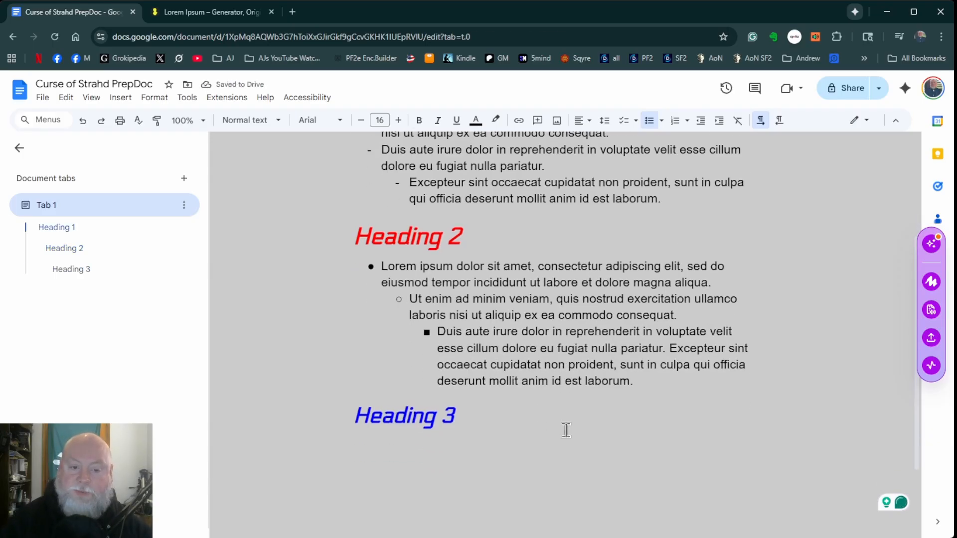
# Insert the same Lorem ipsum placeholder paragraph on a new line below Heading 3.
pyautogui.click(566, 429)
pyautogui.press('Return')
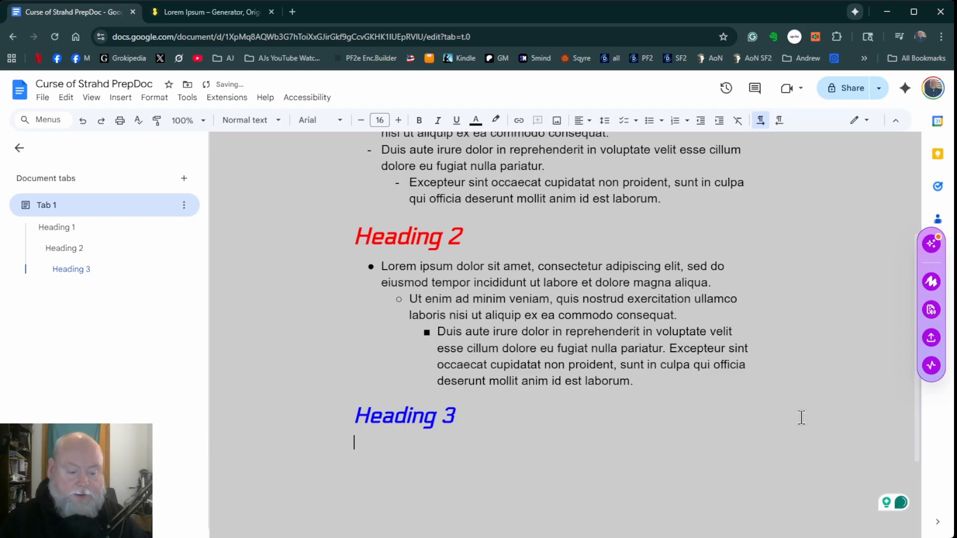
pyautogui.write('Lorem ipsum dolor sit amet, consectetur adipiscing elit, sed do eiusmod tempor incididunt ut labore et dolore magna aliqua. Ut enim ad minim veniam, quis nostrud exercitation ullamco laboris nisi ut aliquip ex ea commodo consequat. Duis aute irure dolor in reprehenderit in voluptate velit esse cillum dolore eu fugiat nulla pariatur. Excepteur sint occaecat cupidatat non proident, sunt in culpa qui officia deserunt mollit anim id est laborum.')
# Break the paragraph below Heading 3 into separate lines after "Lorem ipsum dolor sit amet," and after each full sentence except the last.
pyautogui.scroll(-3, 683, 381)
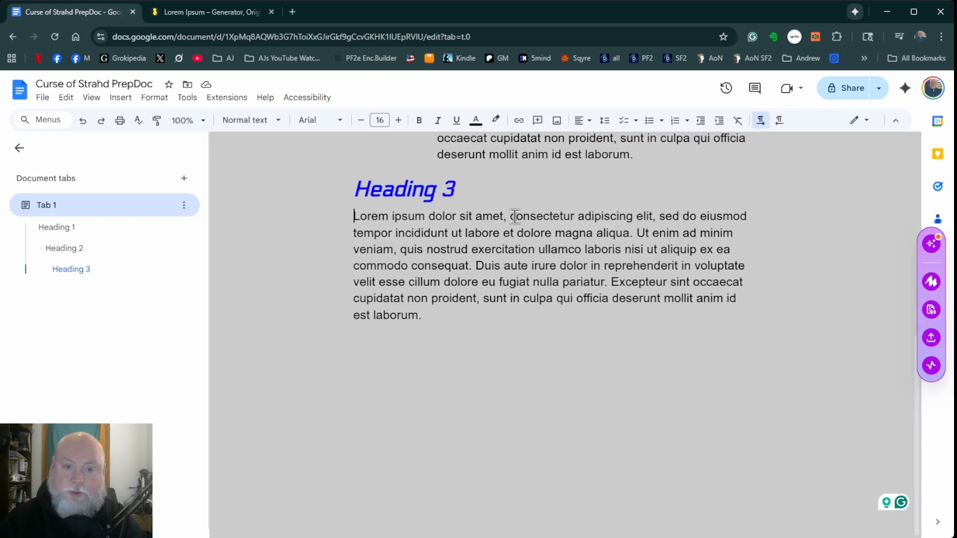
pyautogui.press('Return')
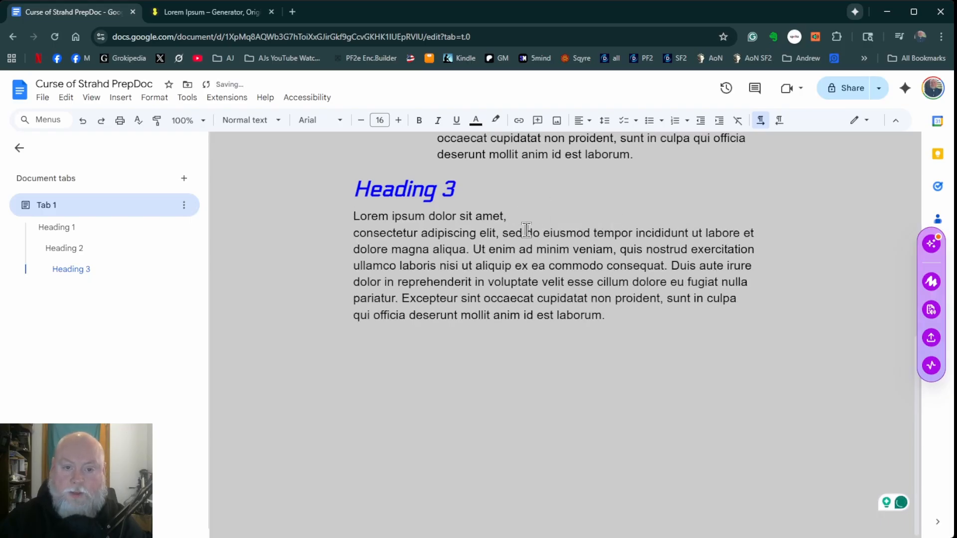
pyautogui.click(474, 249)
pyautogui.press('Return')
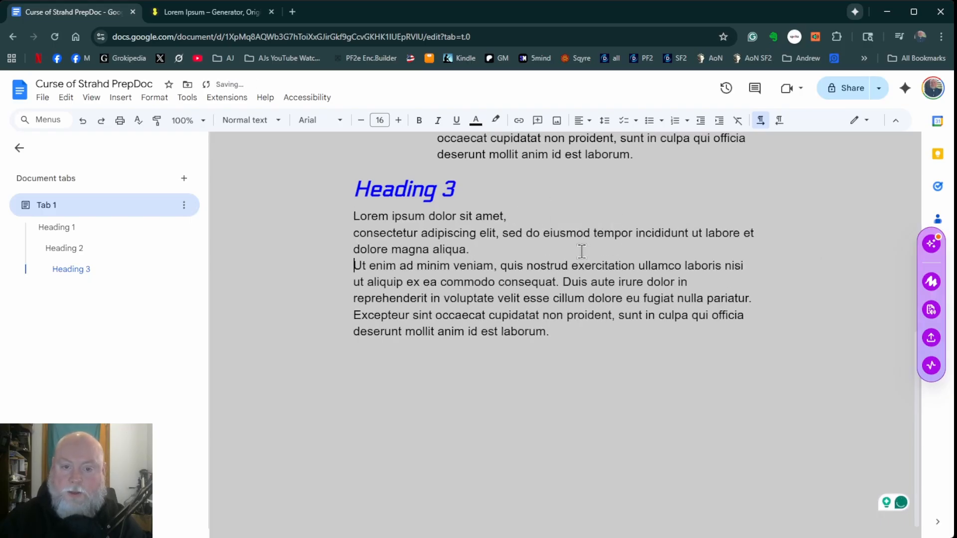
pyautogui.click(565, 282)
pyautogui.press('Return')
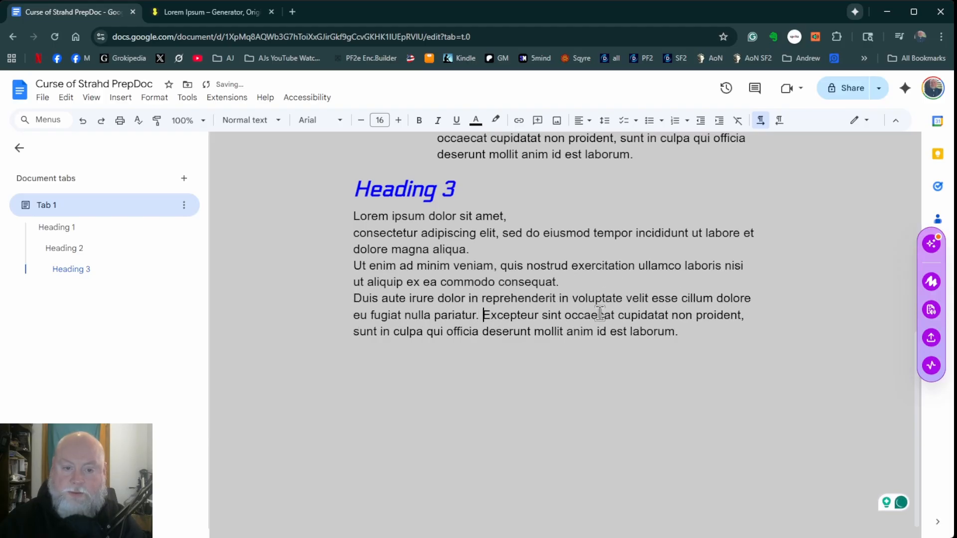
pyautogui.press('Return')
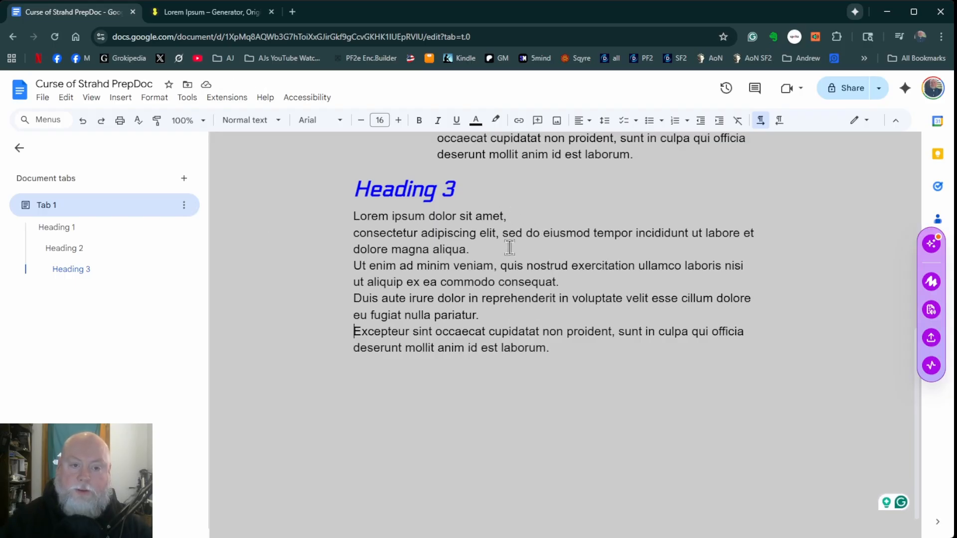
# Insert a blank line before each of the "Ut enim", "Duis aute" and "Excepteur" sentences below Heading 3.
pyautogui.click(493, 251)
pyautogui.press('Return')
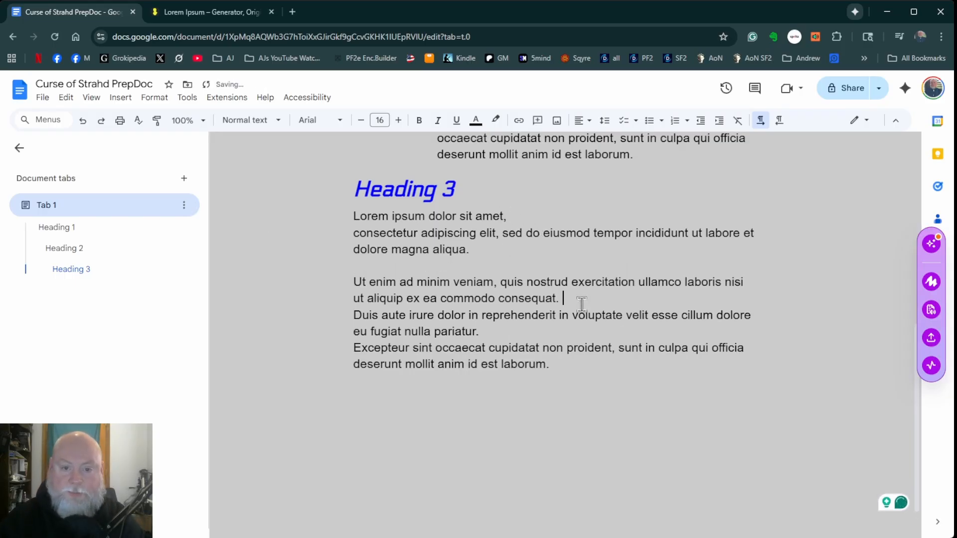
pyautogui.click(580, 302)
pyautogui.press('Return')
pyautogui.click(537, 352)
pyautogui.press('Return')
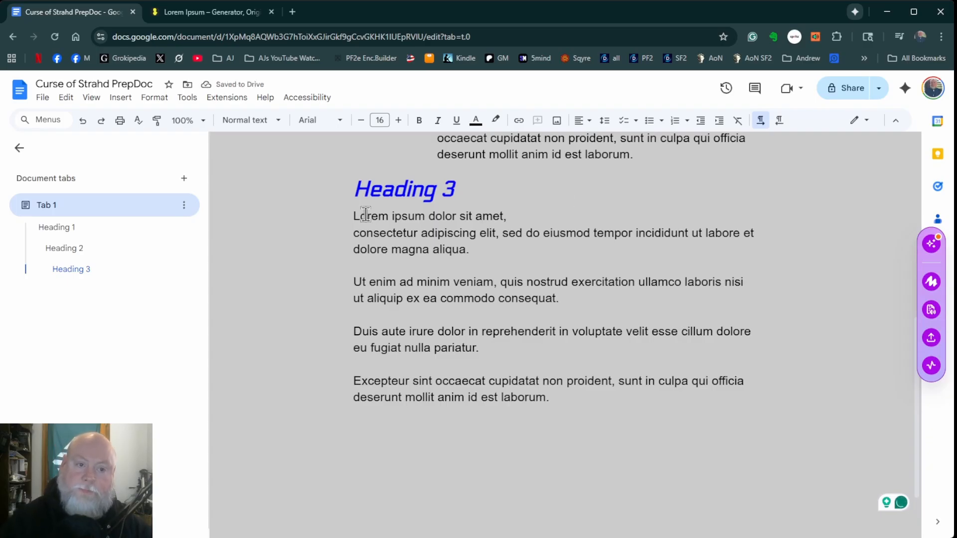
# Format "Lorem ipsum dolor sit amet," as Heading 4, and split "Ut enim" onto its own line in the same Heading 4 style.
pyautogui.click(392, 190)
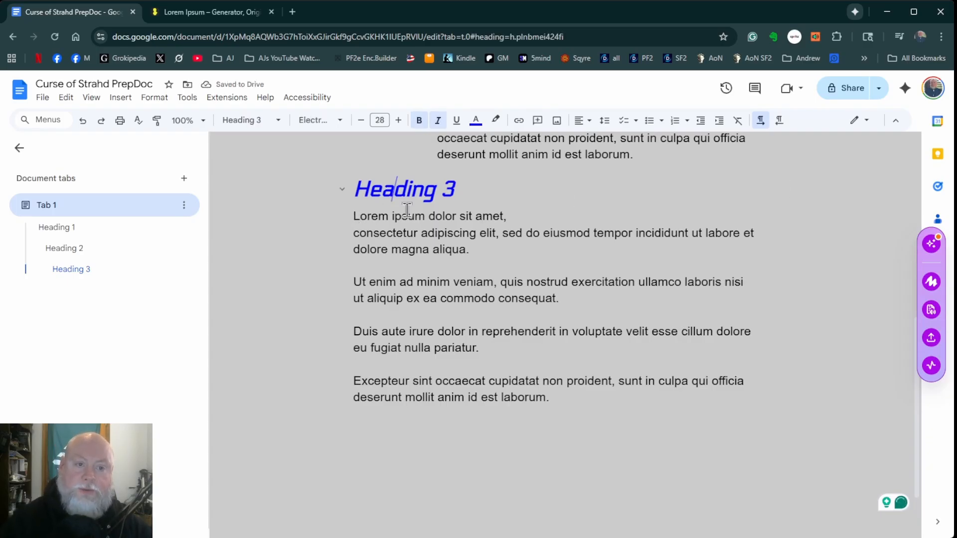
pyautogui.click(354, 216)
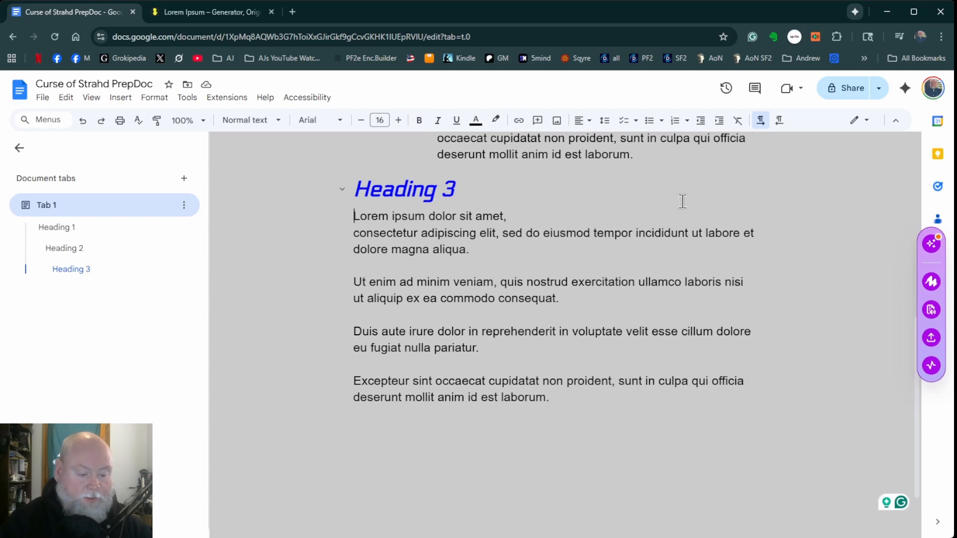
pyautogui.write('####')
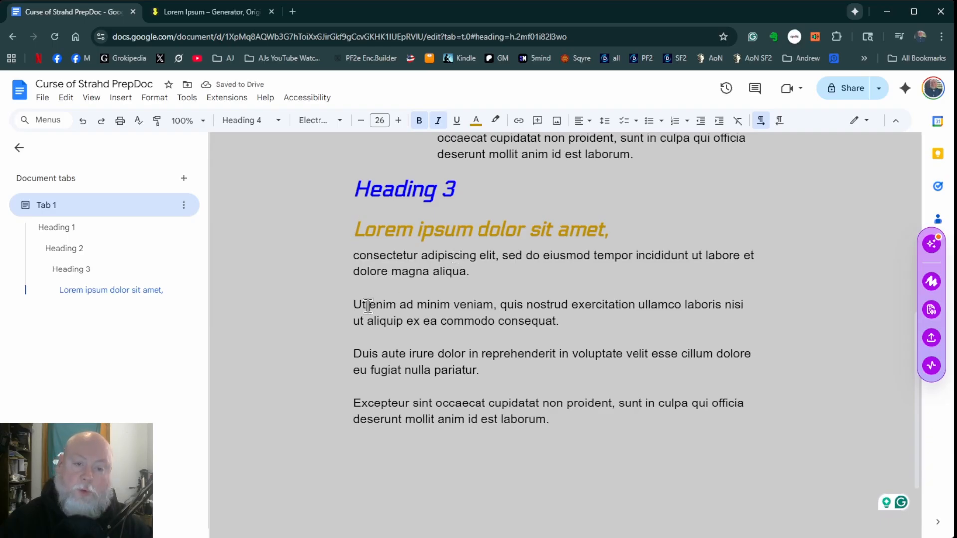
pyautogui.click(401, 305)
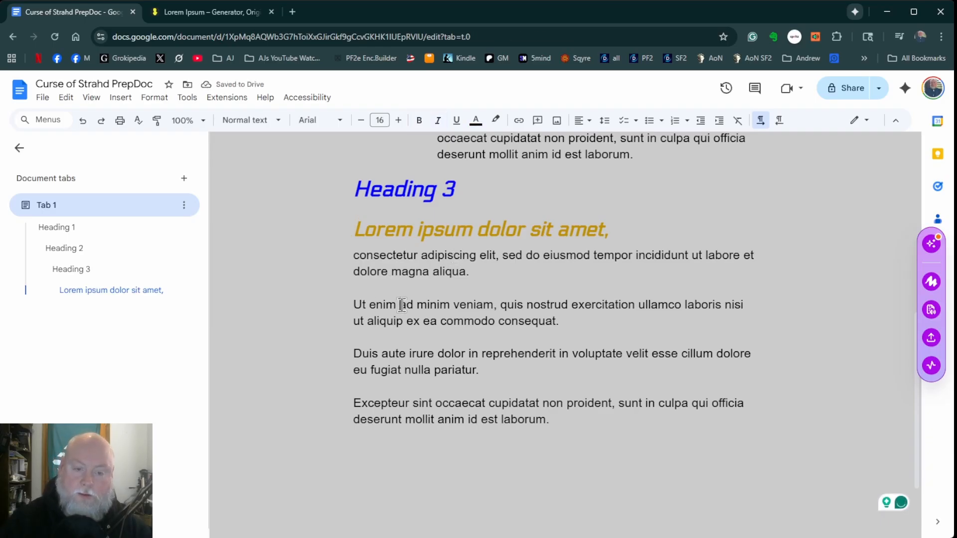
pyautogui.press('Return')
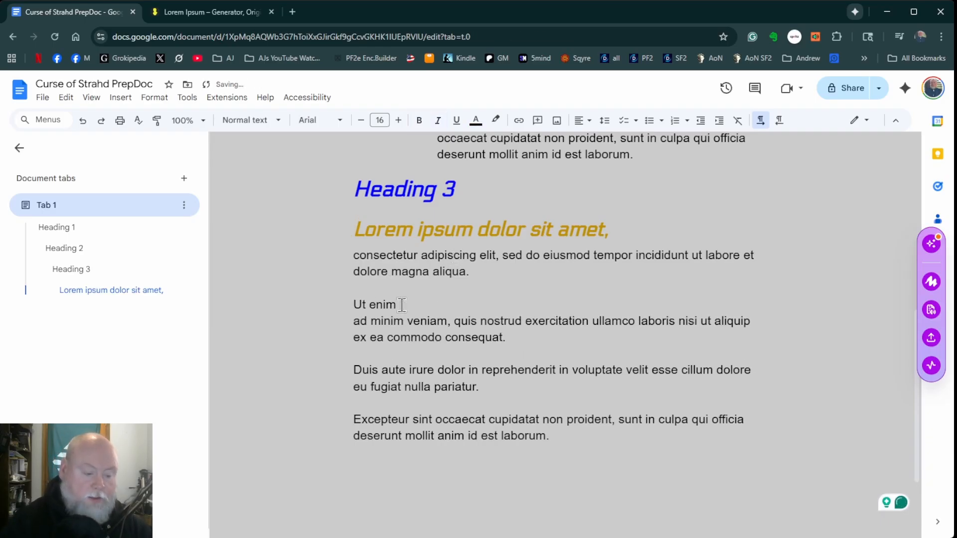
pyautogui.press('Up')
pyautogui.write('####')
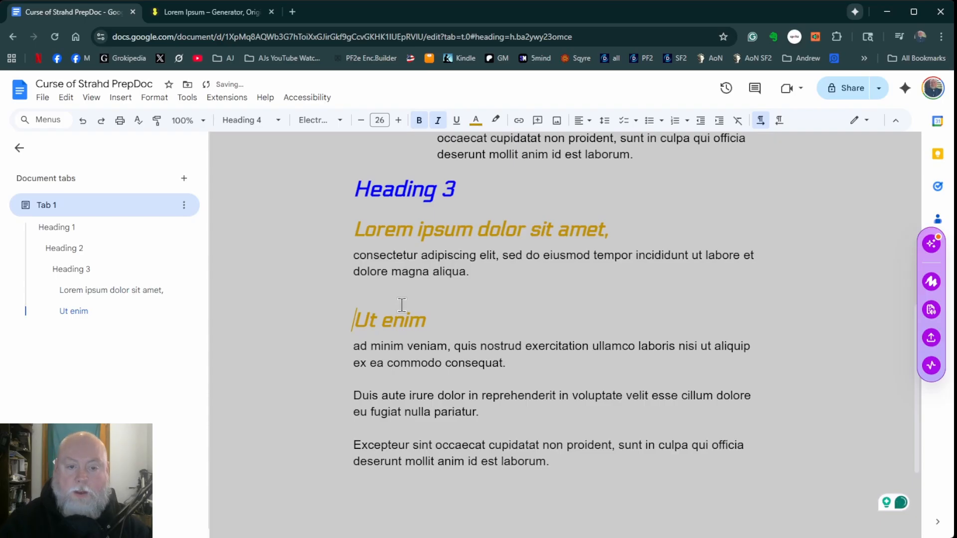
# Split the "Duis aute" sentence after "irure" and apply Heading 4 to the line starting with "dolor in reprehenderit".
pyautogui.click(438, 395)
pyautogui.press('Return')
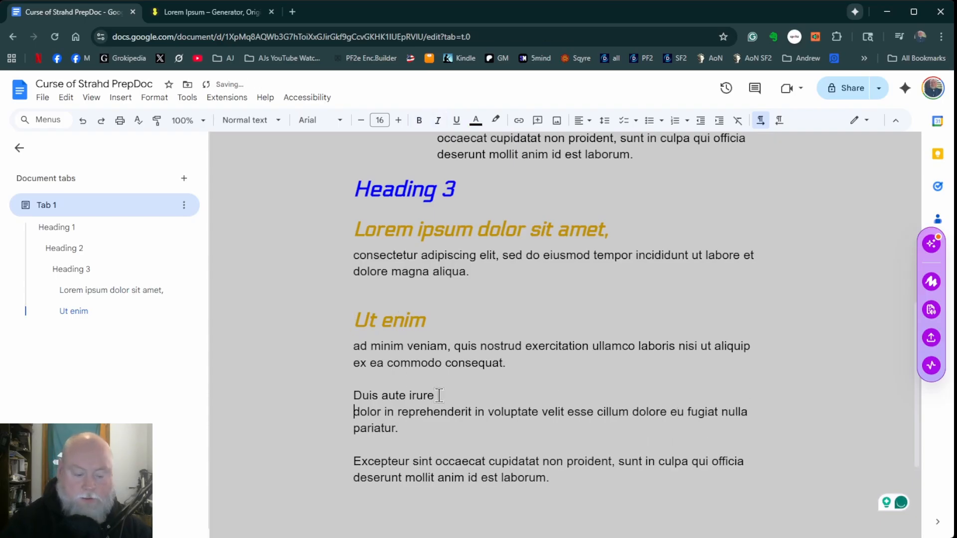
pyautogui.write('####')
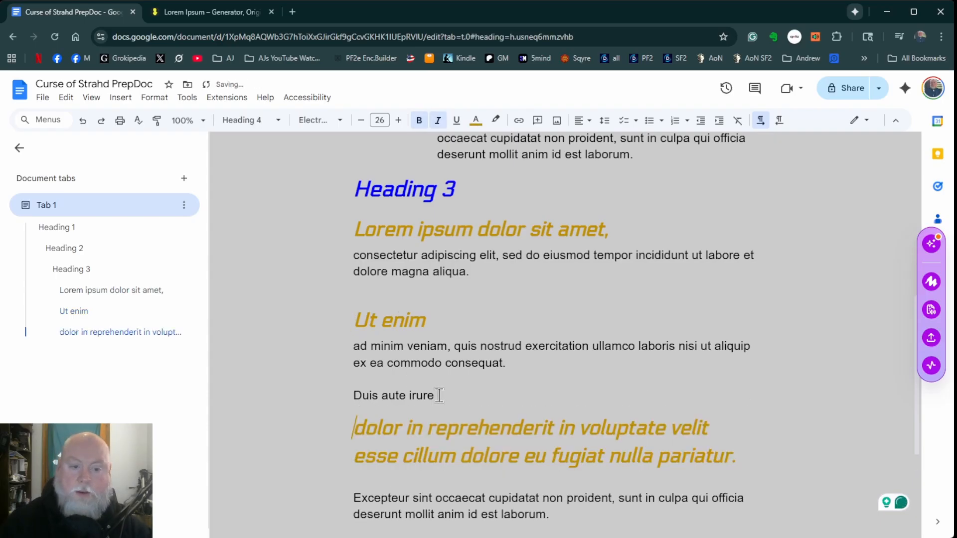
# Split "Excepteur sint occaecat" onto its own line and format it as Heading 4, keeping the rest of the sentence as normal text.
pyautogui.scroll(-1, 586, 348)
pyautogui.scroll(-2, 576, 309)
pyautogui.click(488, 323)
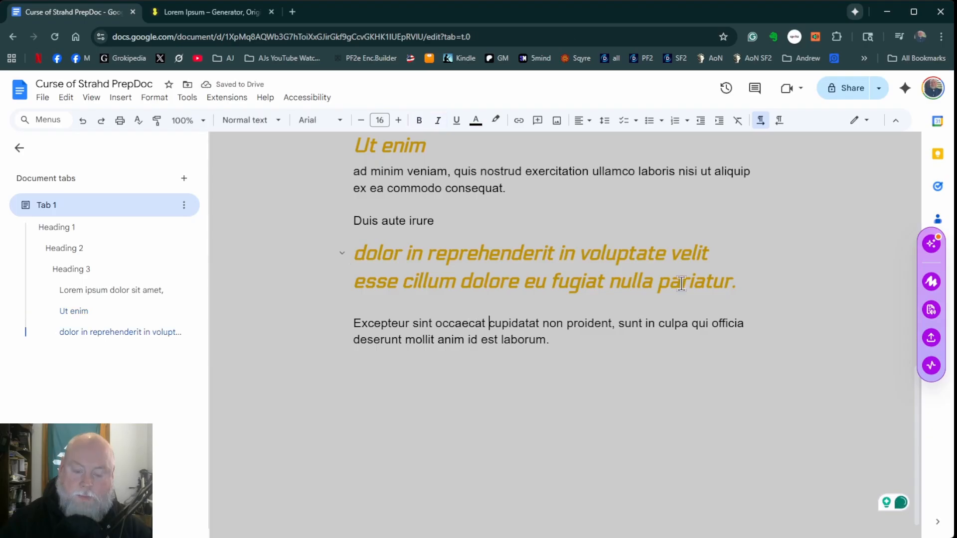
pyautogui.press('Return')
pyautogui.write('####')
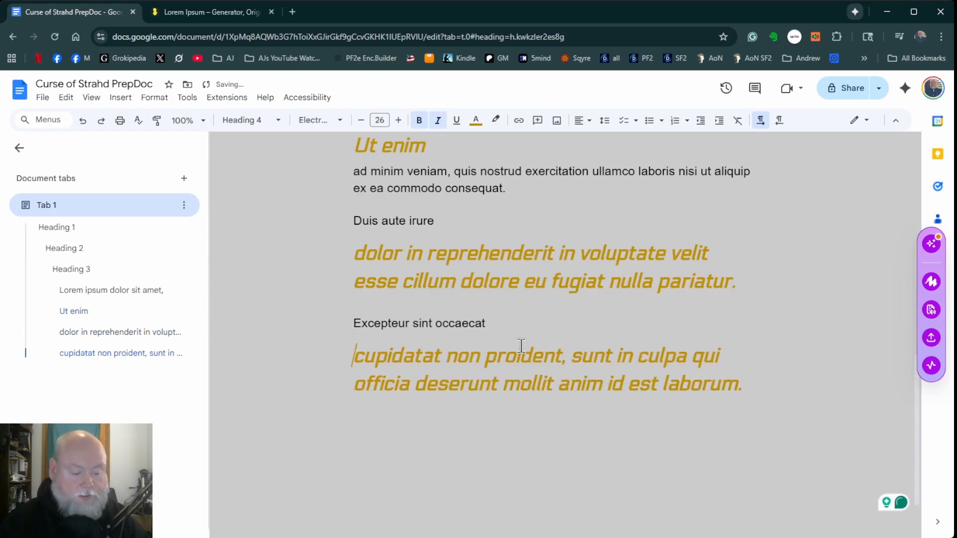
pyautogui.hotkey('ctrl', 'z')
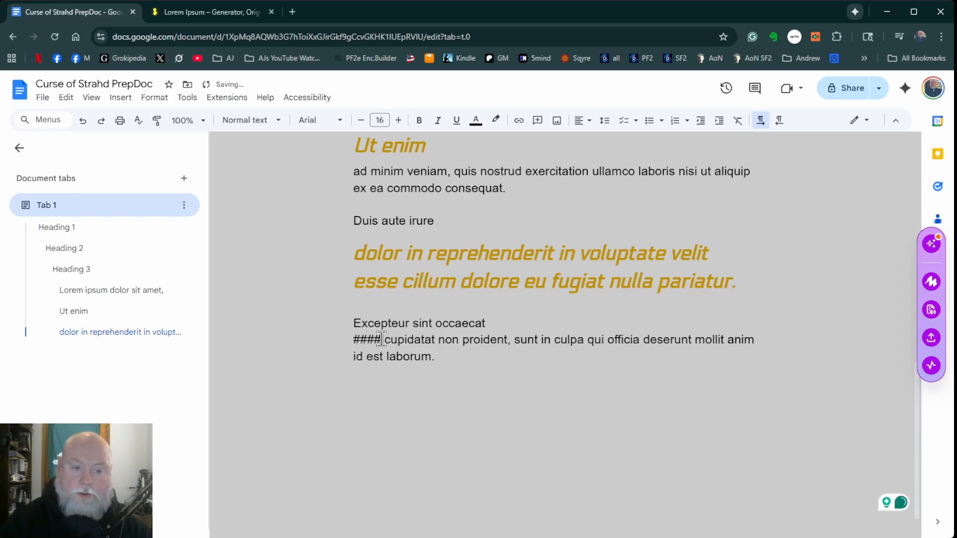
pyautogui.moveTo(383, 339); pyautogui.dragTo(339, 343)
pyautogui.hotkey('ctrl', 'x')
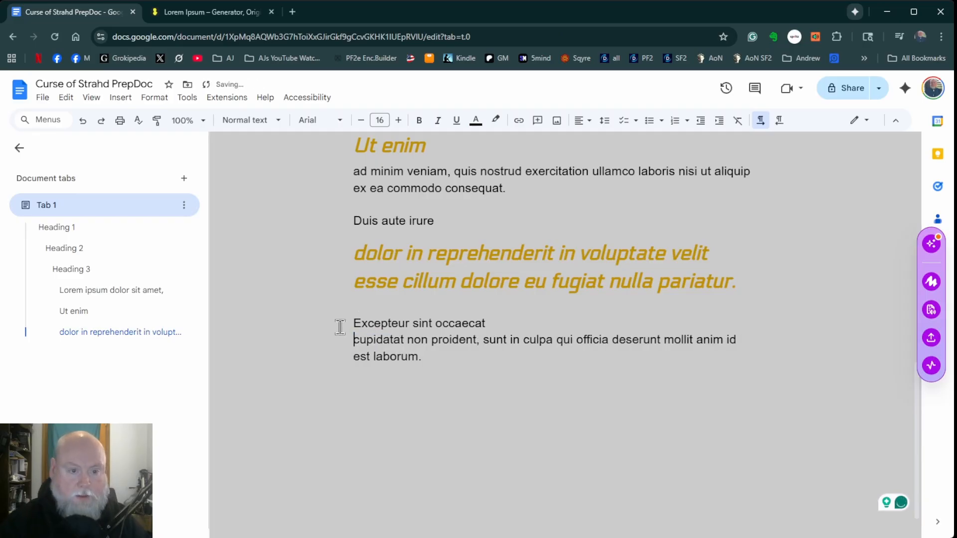
pyautogui.click(352, 323)
pyautogui.hotkey('ctrl', 'v')
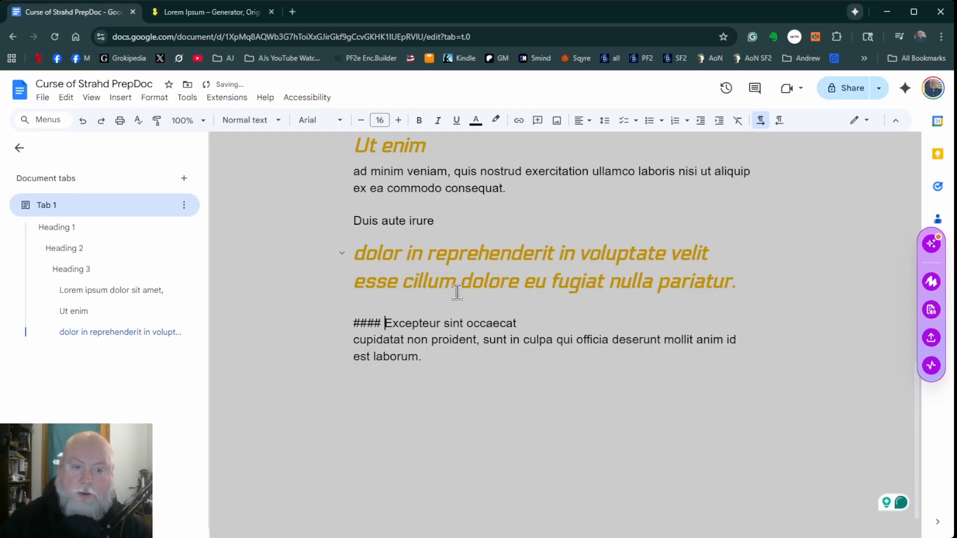
pyautogui.press('BackSpace')
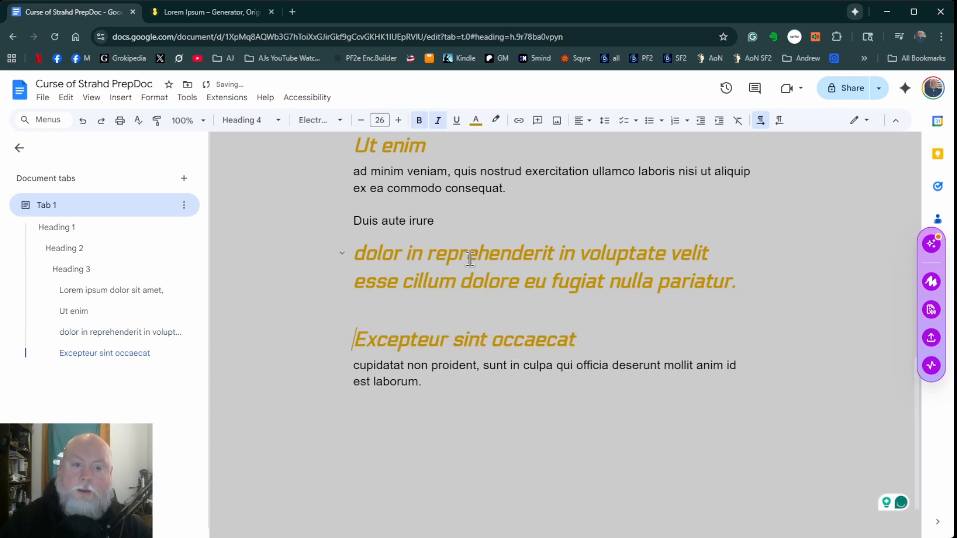
# Format "Duis aute irure" as Heading 4 and set the "dolor in reprehenderit" paragraph below it to Normal text.
pyautogui.click(355, 221)
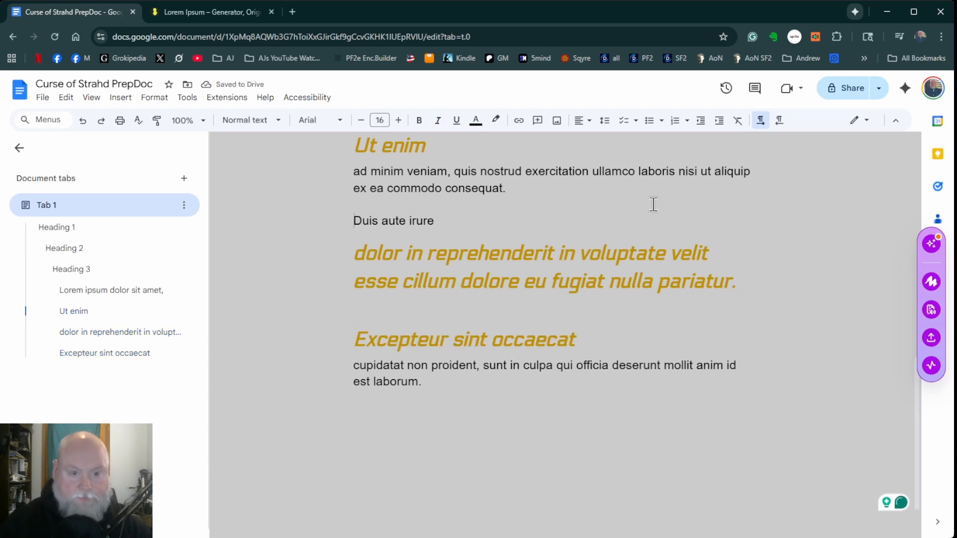
pyautogui.write('####')
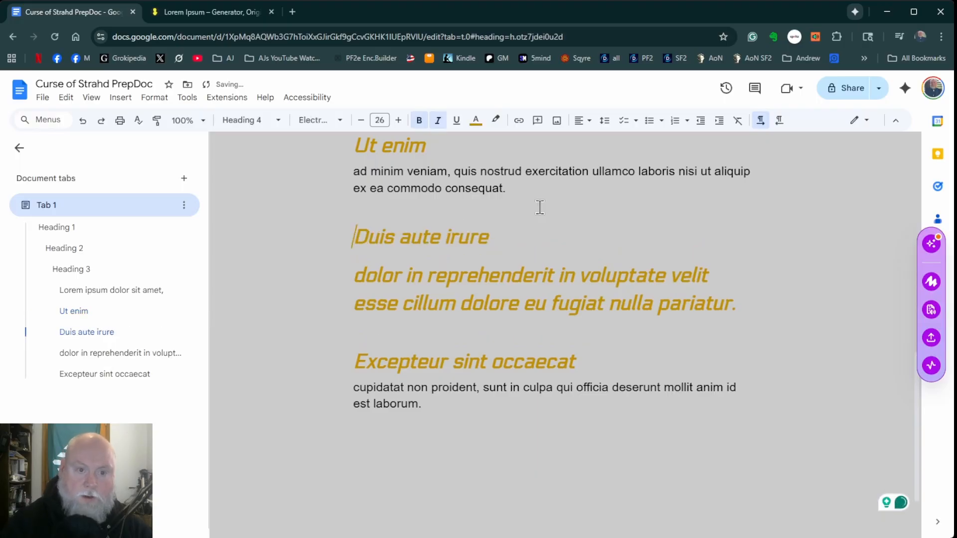
pyautogui.click(354, 275)
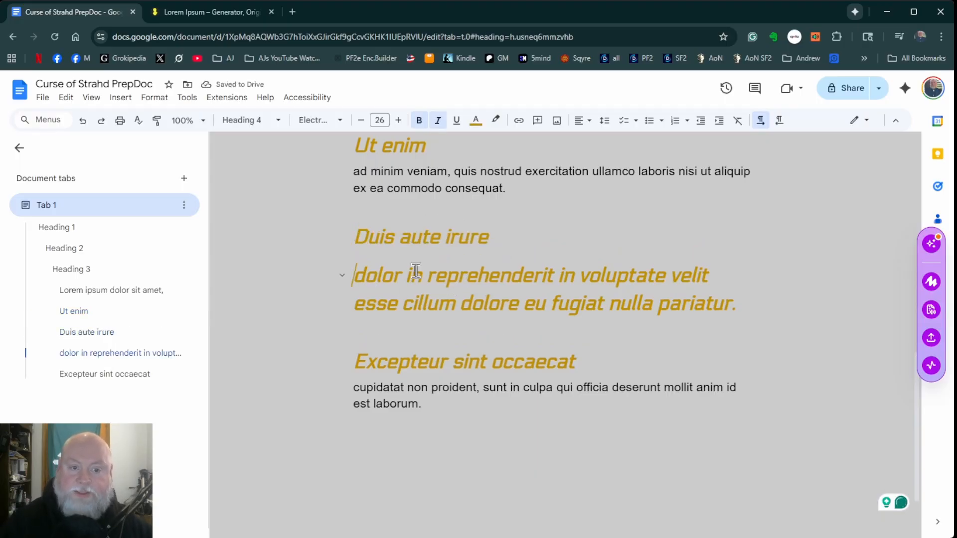
pyautogui.moveTo(402, 275); pyautogui.dragTo(668, 305)
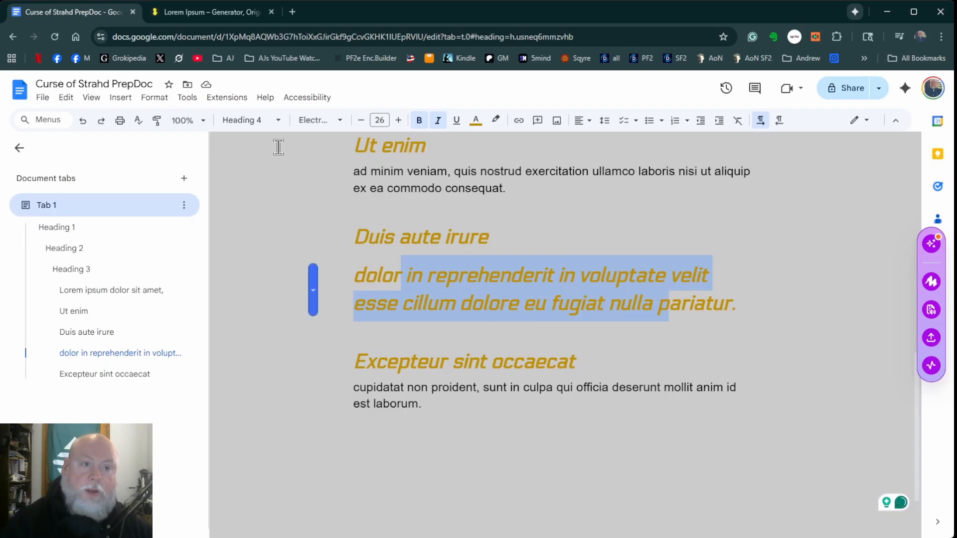
pyautogui.click(276, 121)
pyautogui.moveTo(273, 158)
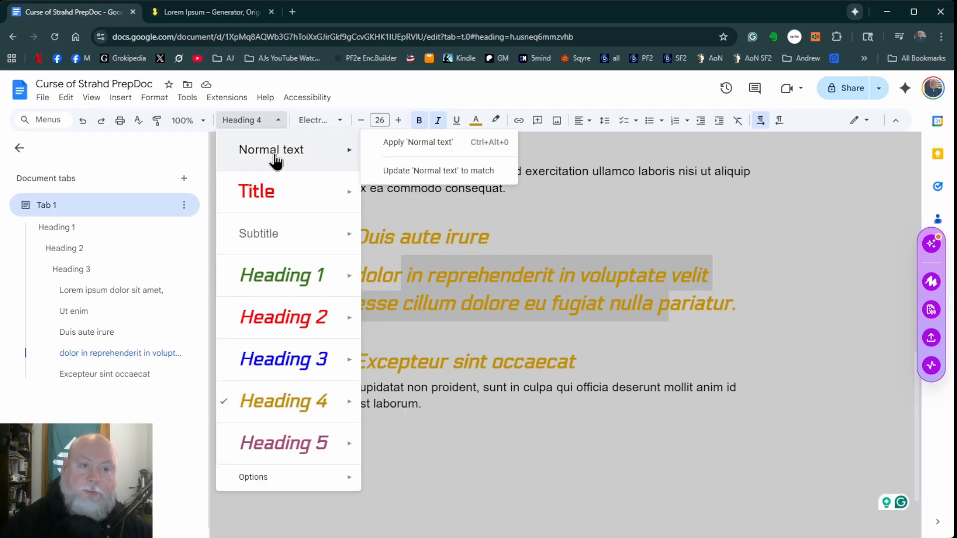
pyautogui.click(410, 143)
pyautogui.click(501, 283)
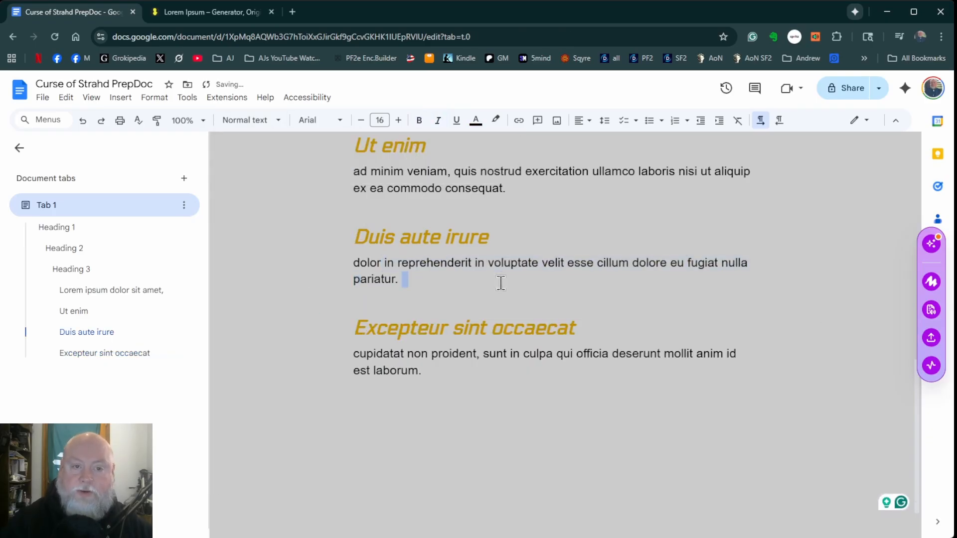
# Collapse all four Heading 4 sections below Heading 3 so that only their headings show.
pyautogui.scroll(3, 538, 287)
pyautogui.click(526, 289)
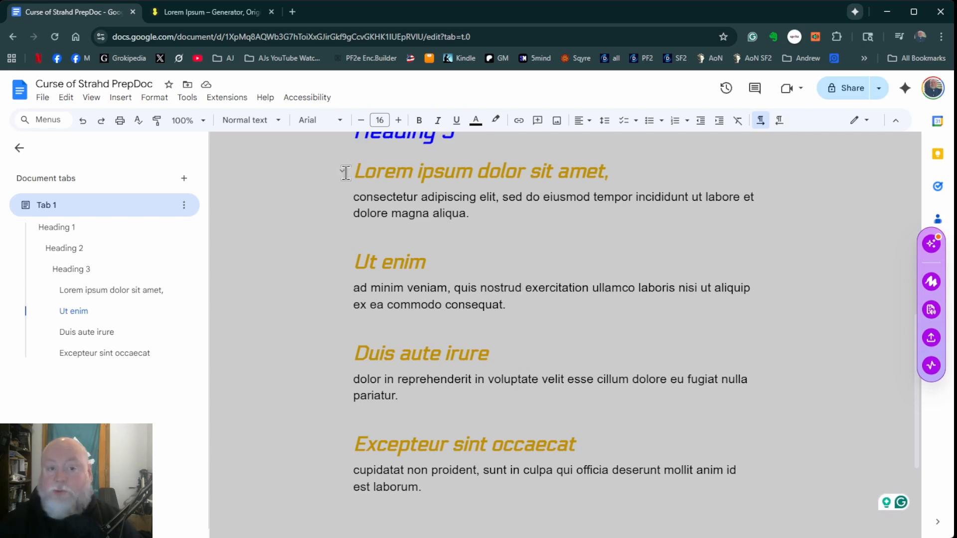
pyautogui.click(342, 171)
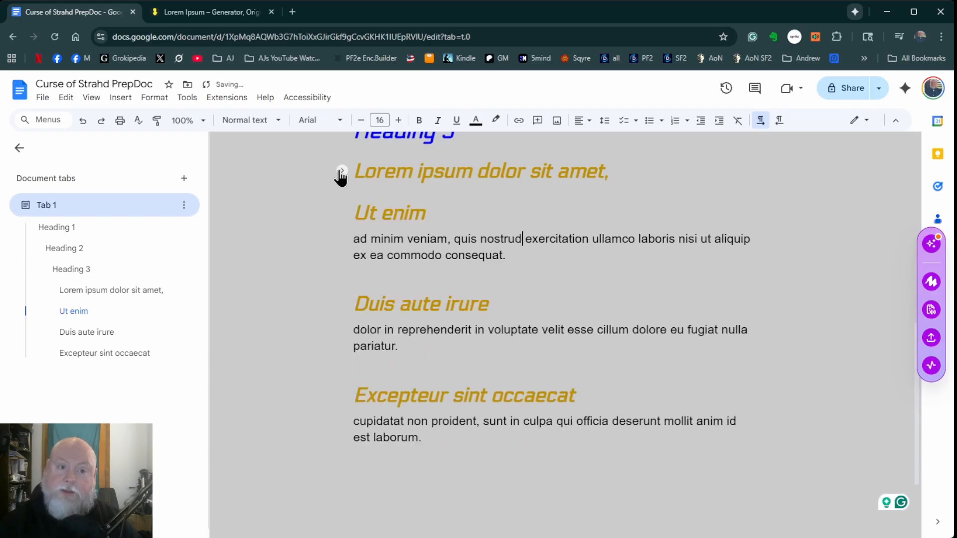
pyautogui.click(341, 212)
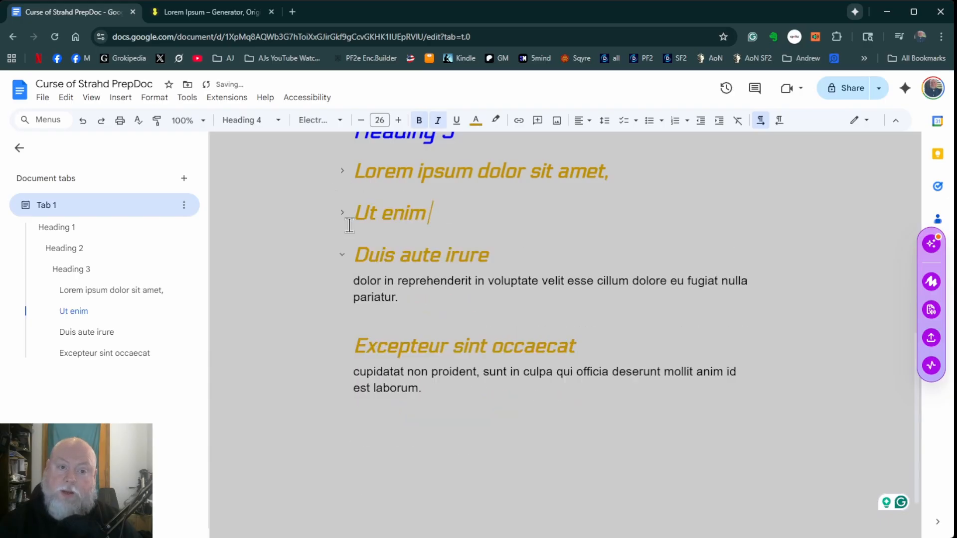
pyautogui.click(342, 255)
pyautogui.click(374, 319)
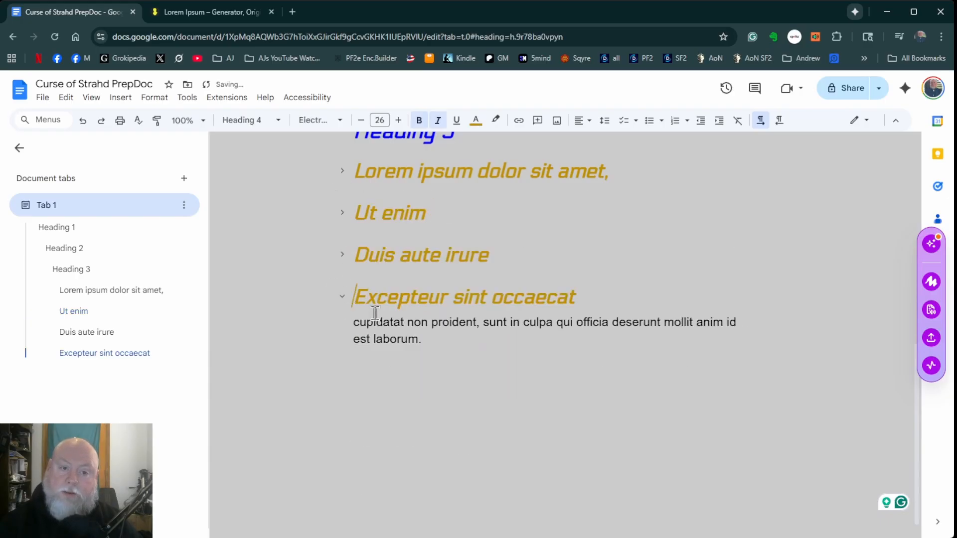
pyautogui.click(342, 297)
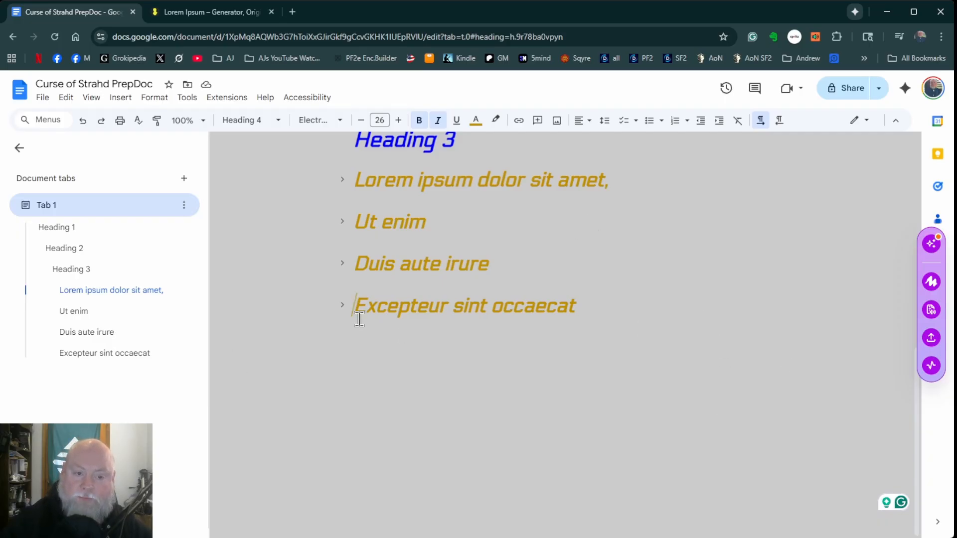
# Expand and re-collapse the "Excepteur sint occaecat" section, and expand the "Ut enim" section.
pyautogui.click(340, 306)
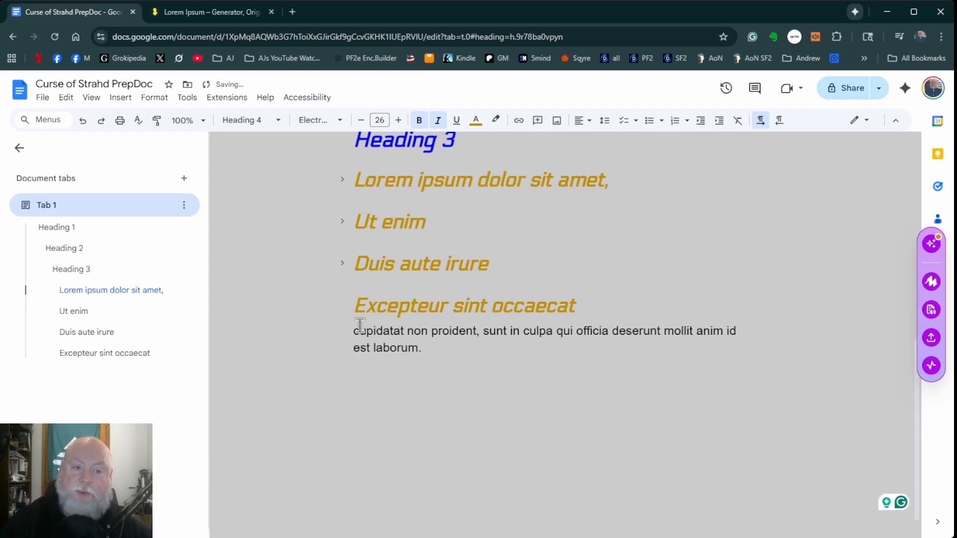
pyautogui.click(341, 306)
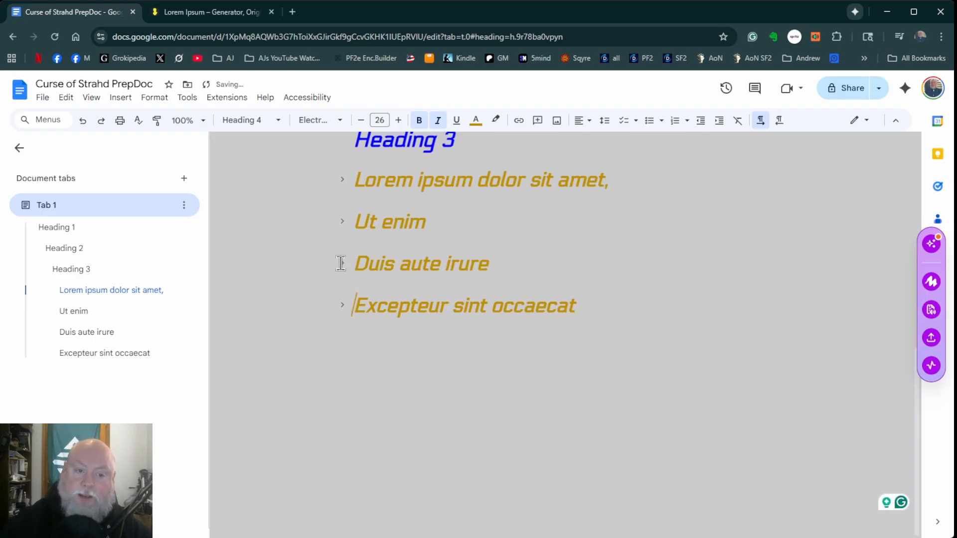
pyautogui.click(342, 219)
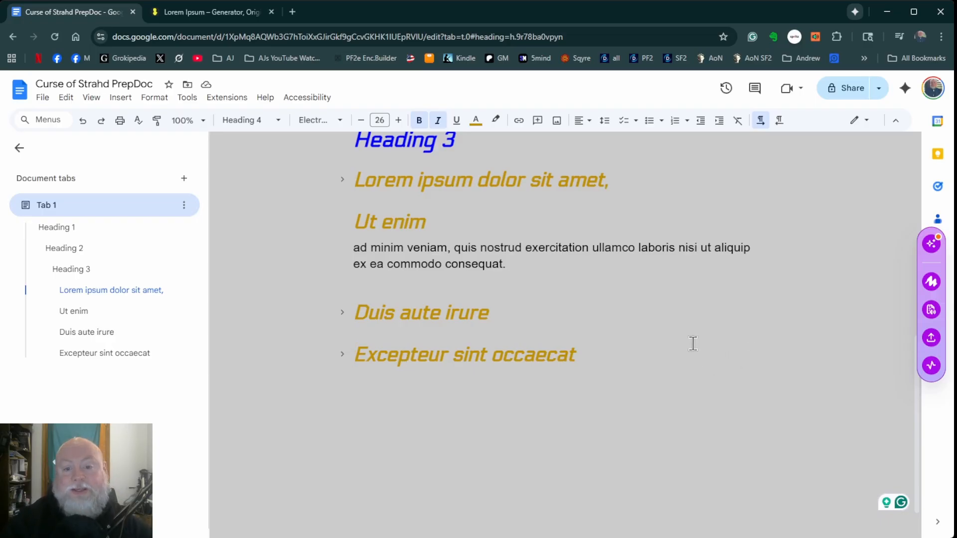
# Return to the list of recent documents and open "Book 2 Dead Suns AP PrepDoc".
pyautogui.click(726, 347)
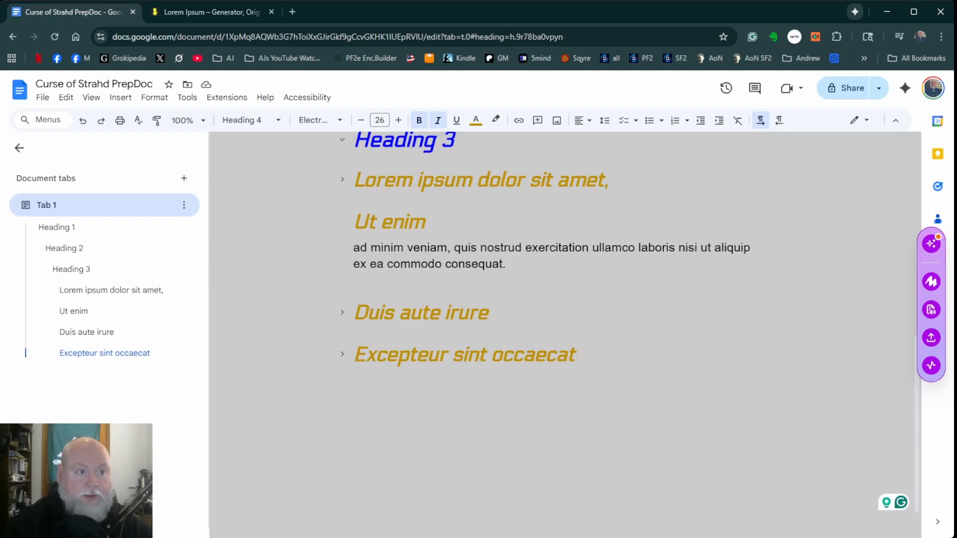
pyautogui.click(18, 89)
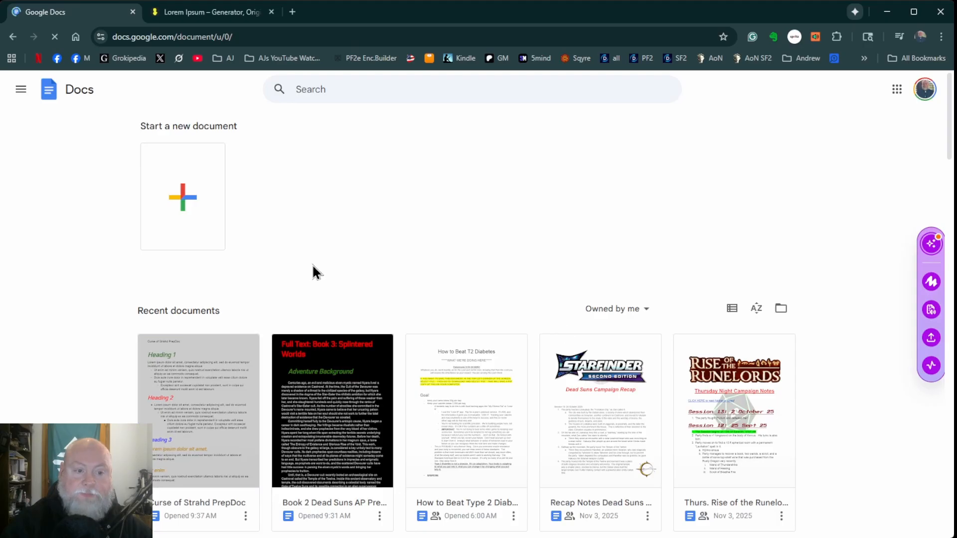
pyautogui.scroll(-2, 480, 298)
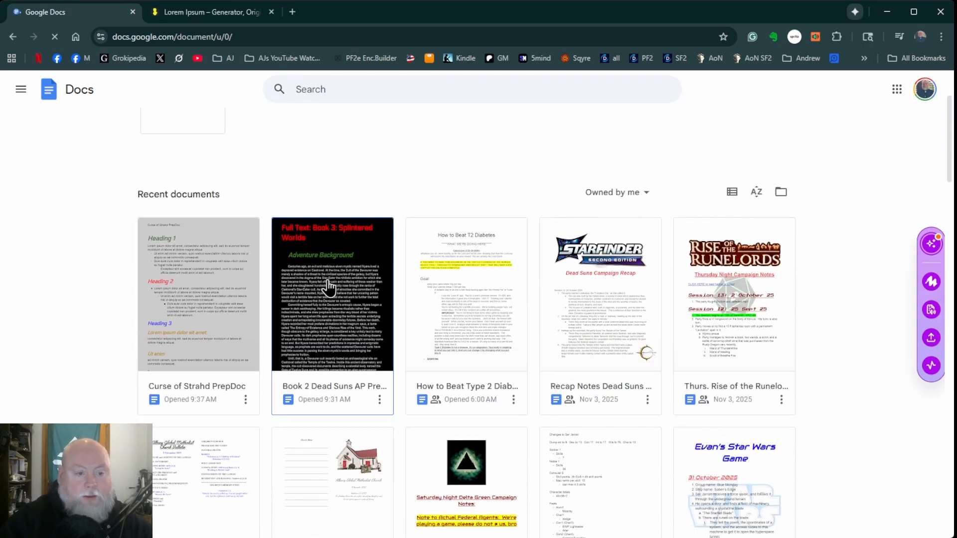
pyautogui.click(312, 309)
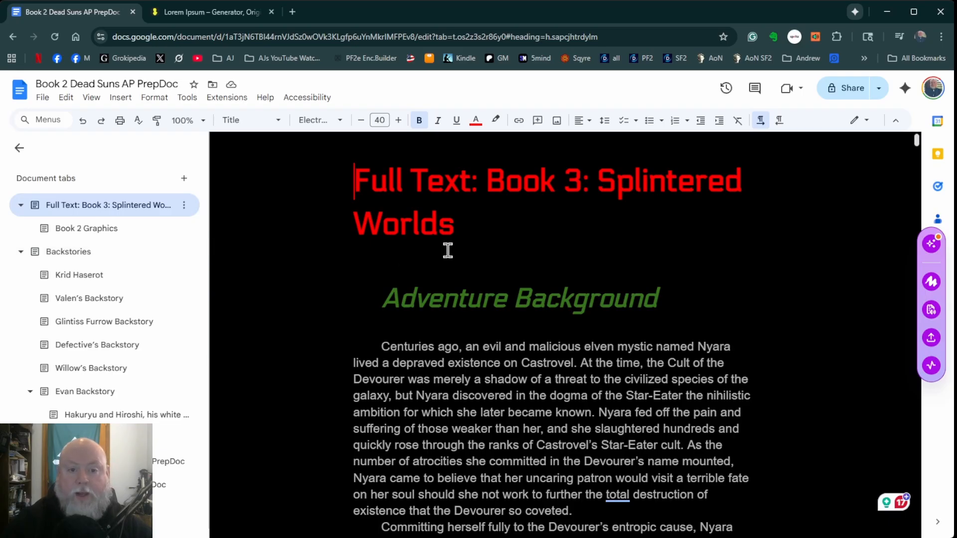
# Open the Krid Haserot subtab under Backstories and look through the background sketch from start to end.
pyautogui.click(71, 281)
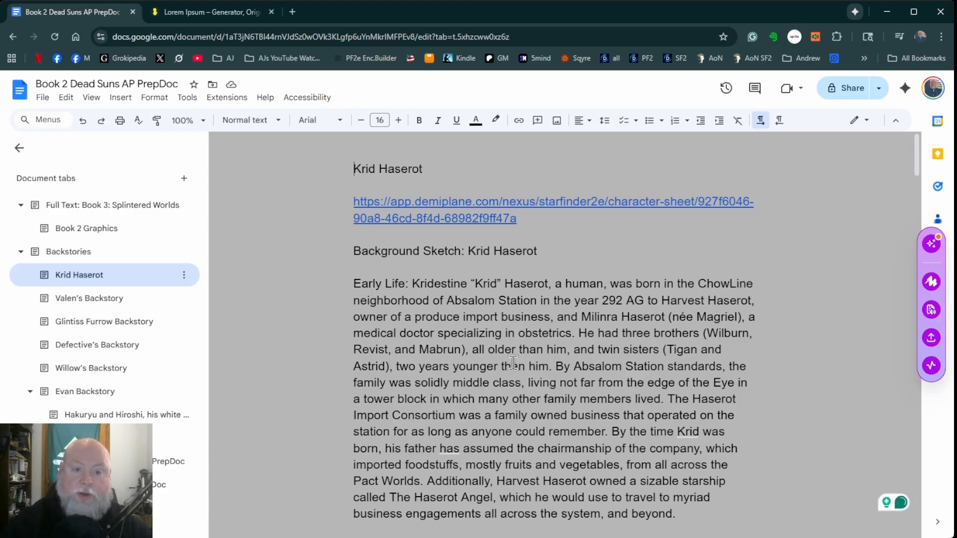
pyautogui.scroll(-20, 598, 352)
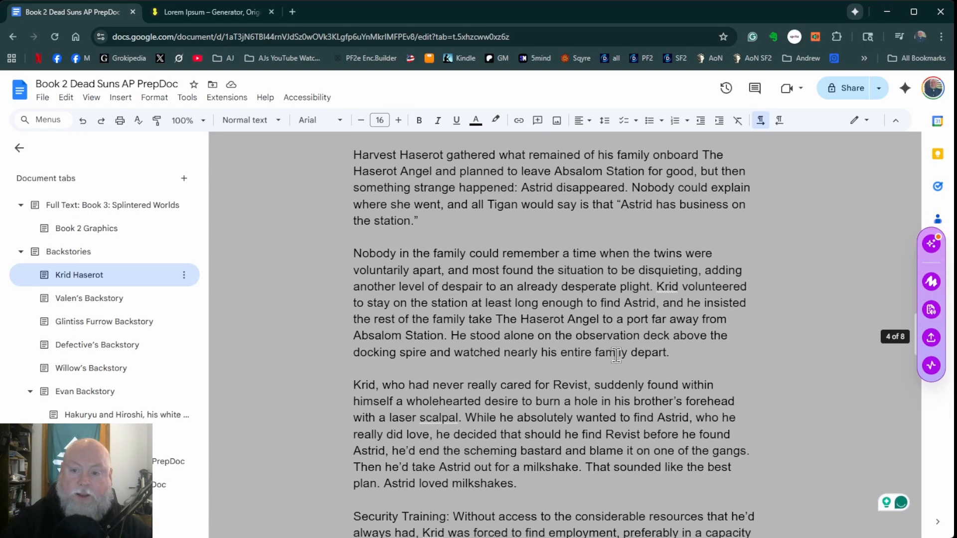
pyautogui.scroll(-10, 616, 355)
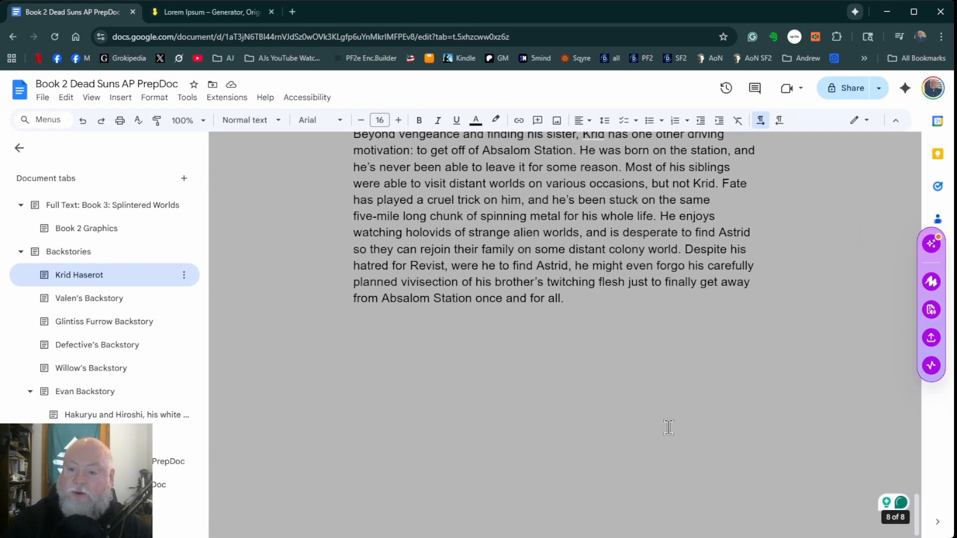
pyautogui.scroll(5, 668, 427)
pyautogui.scroll(20, 667, 427)
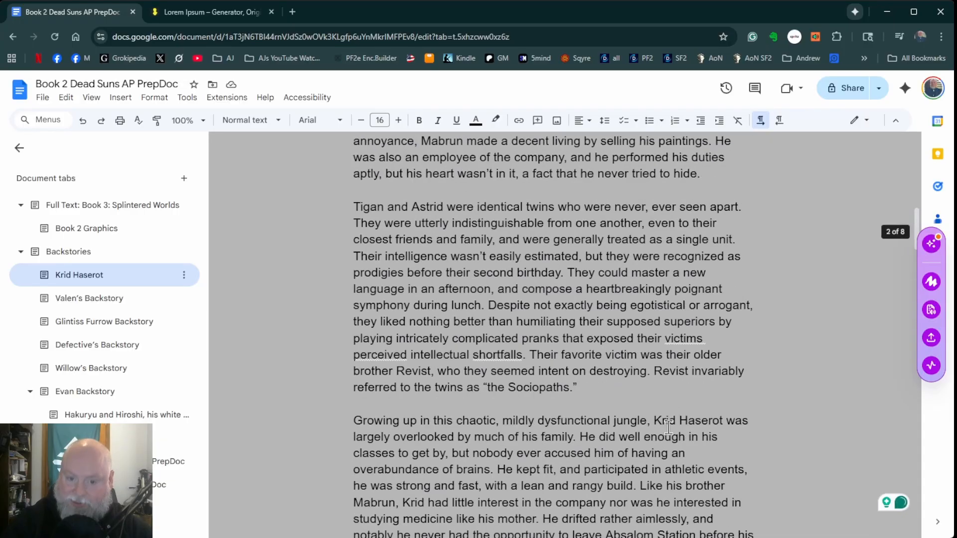
pyautogui.scroll(2, 668, 427)
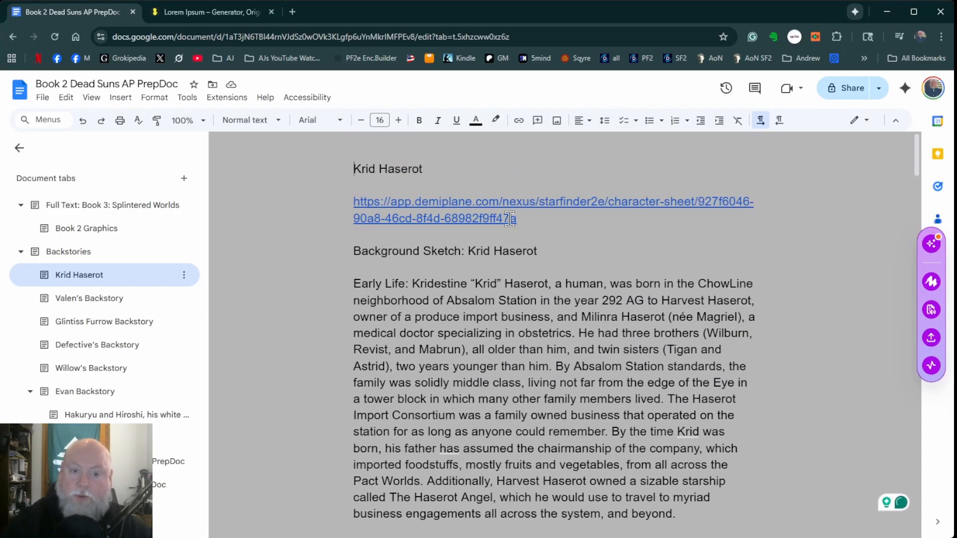
# Follow the Demiplane character sheet link under Krid Haserot, return to the document, and close the character sheet page.
pyautogui.click(526, 202)
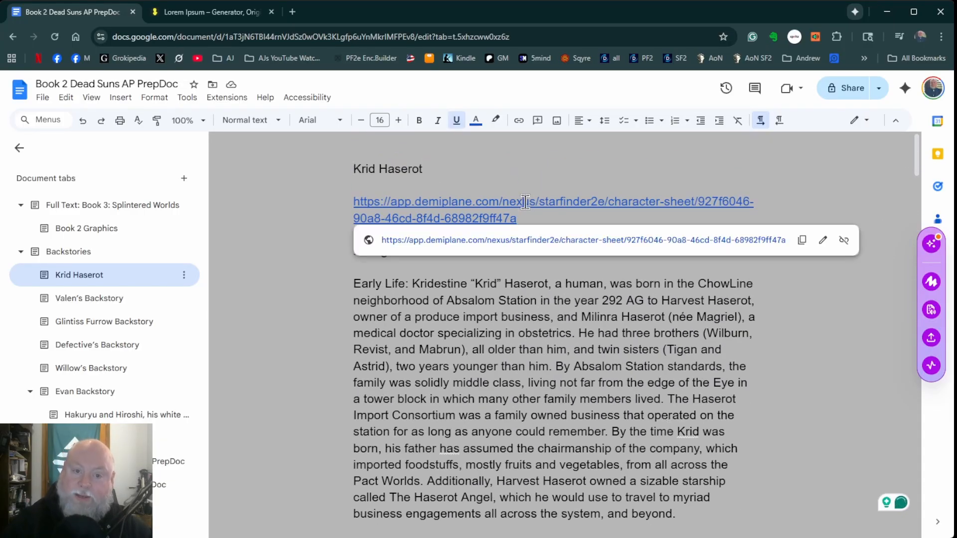
pyautogui.click(521, 241)
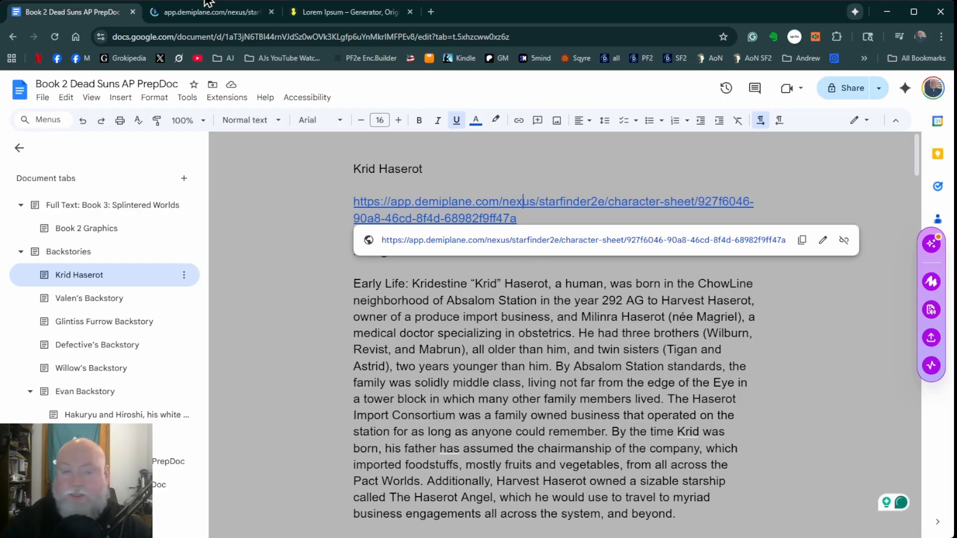
pyautogui.click(199, 13)
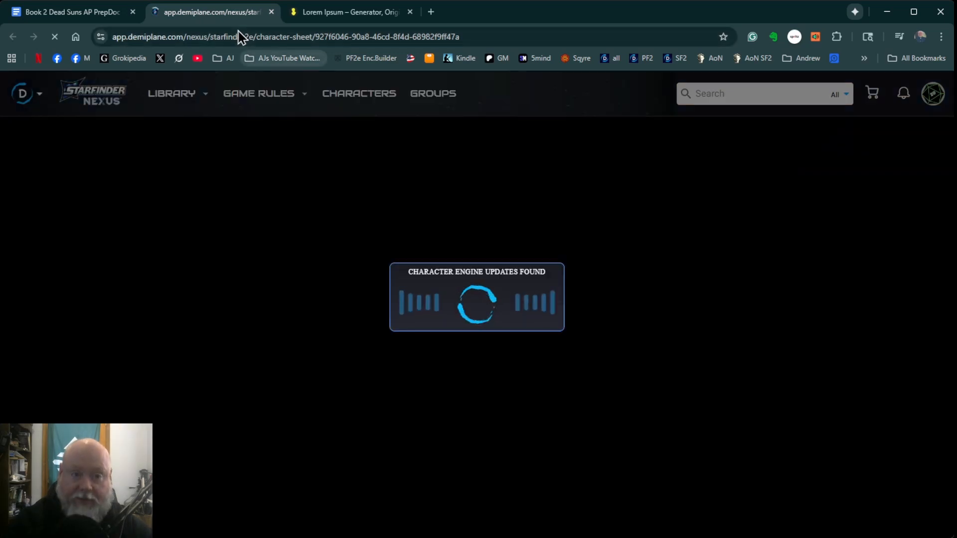
pyautogui.click(84, 16)
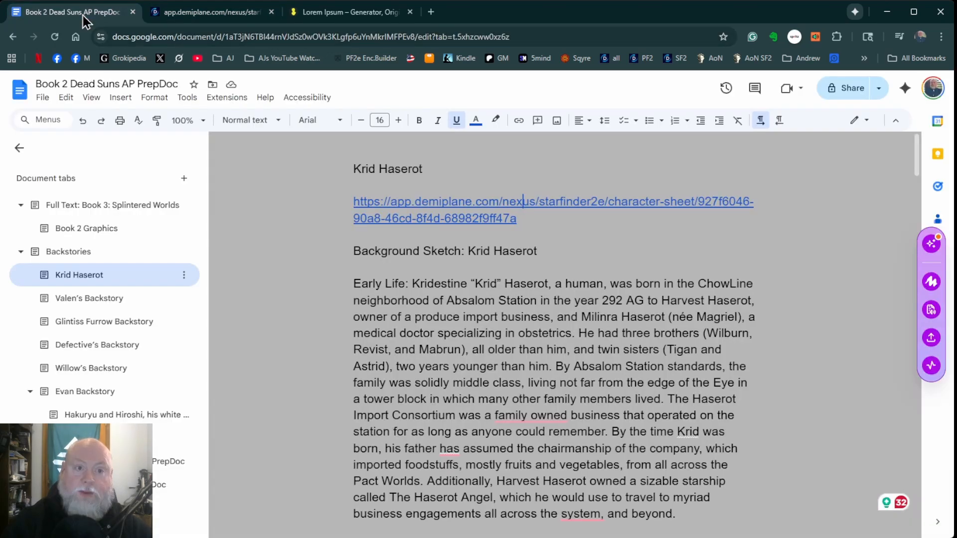
pyautogui.click(271, 12)
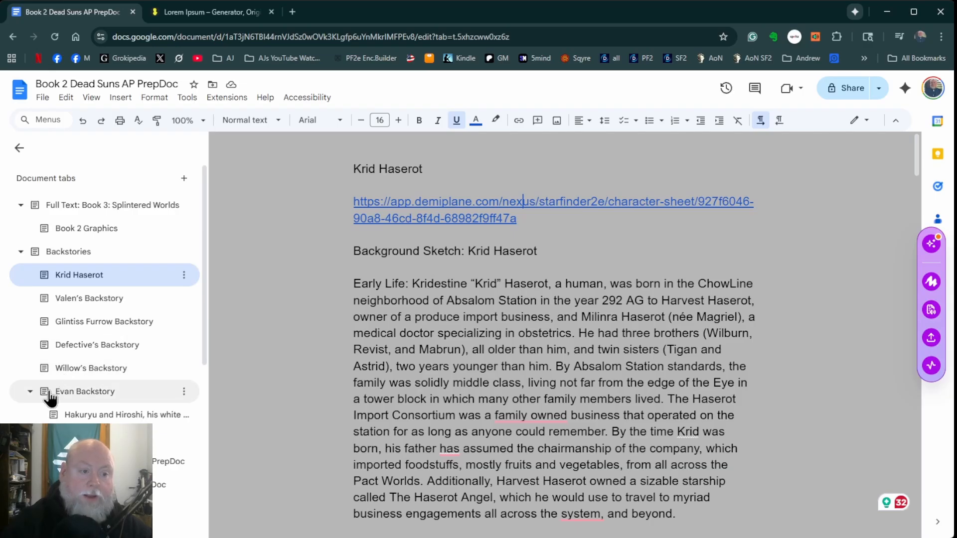
# Open the nested "Hakuryu and Hiroshi" subtab under Backstories and view its text.
pyautogui.scroll(-1, 85, 393)
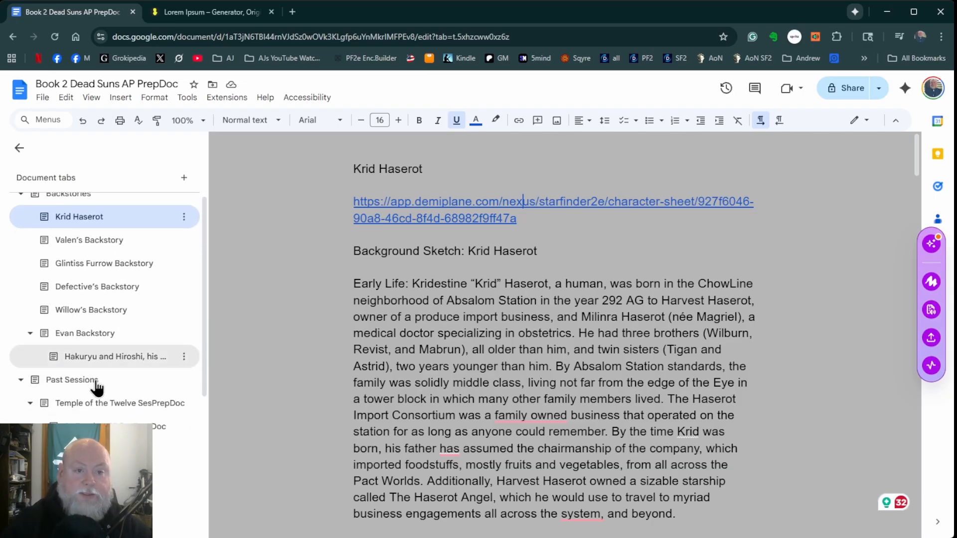
pyautogui.click(96, 358)
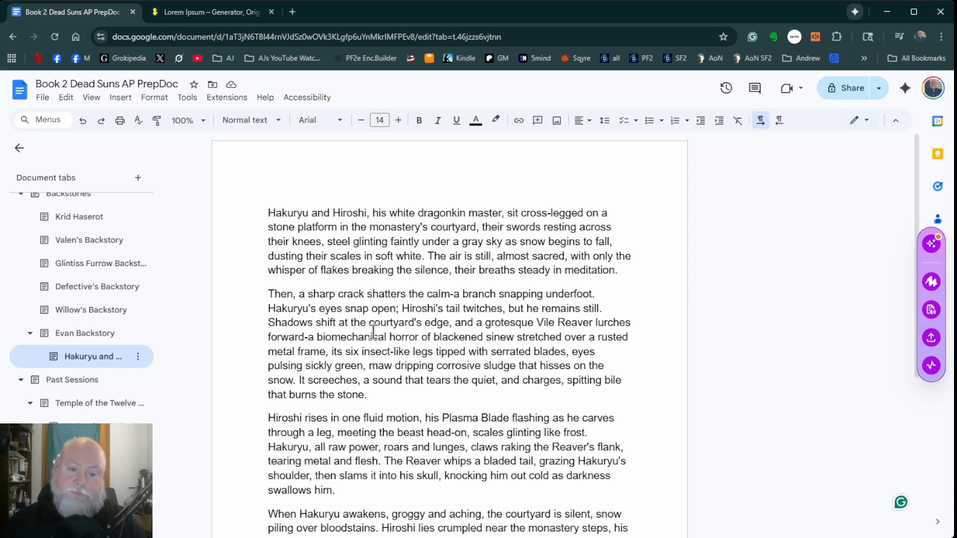
pyautogui.scroll(-1, 373, 332)
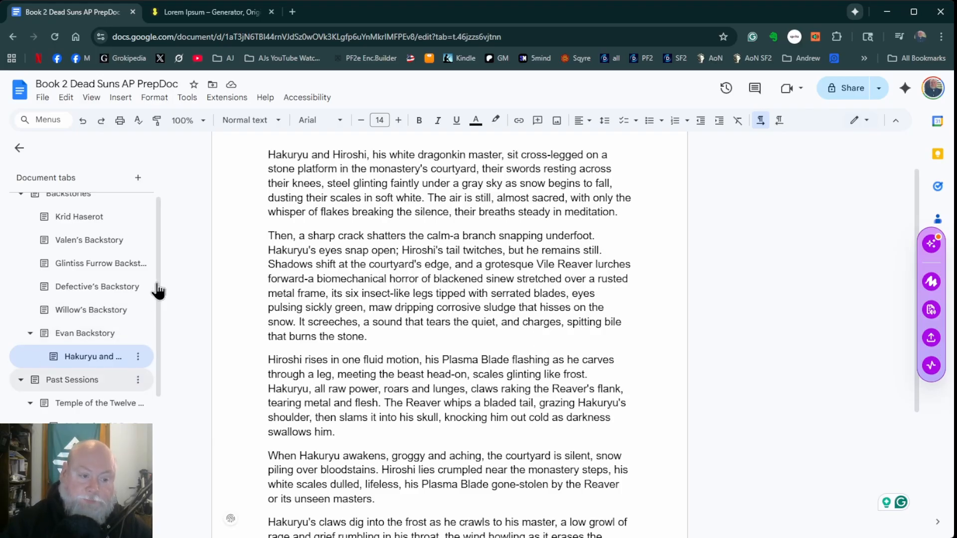
# Open the Tahomen's Spells tab (Tab 25), look through it, and move it to the first position under GM Toolbox.
pyautogui.scroll(-5, 91, 409)
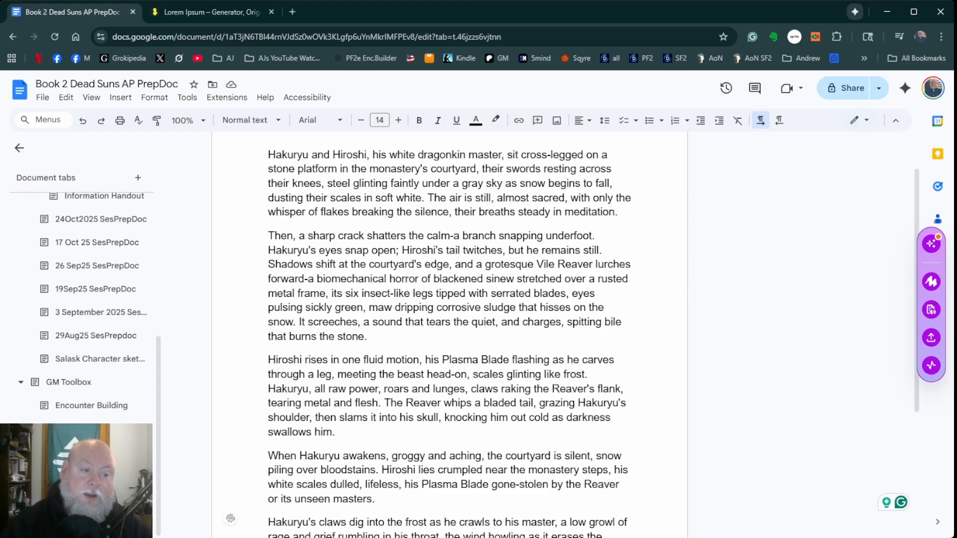
pyautogui.click(100, 522)
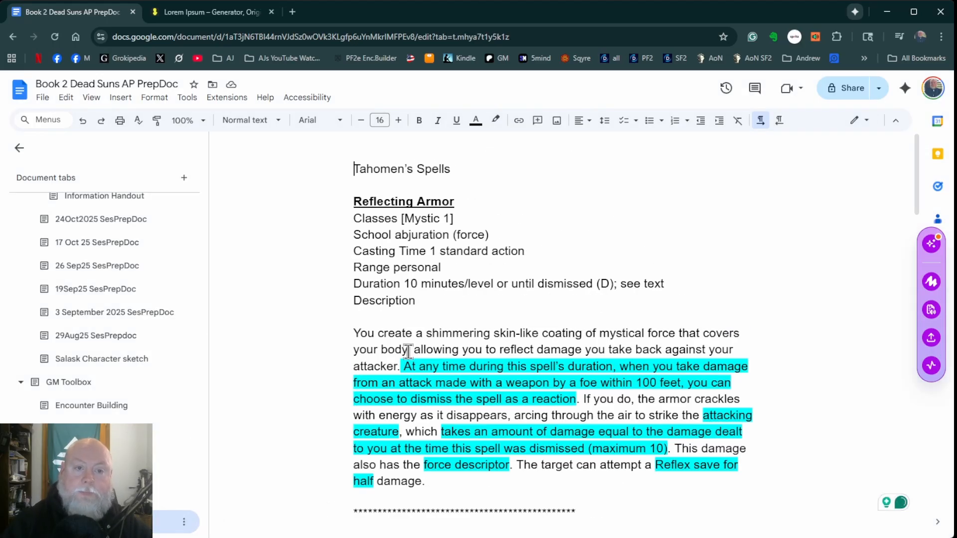
pyautogui.scroll(-8, 408, 352)
pyautogui.scroll(8, 524, 365)
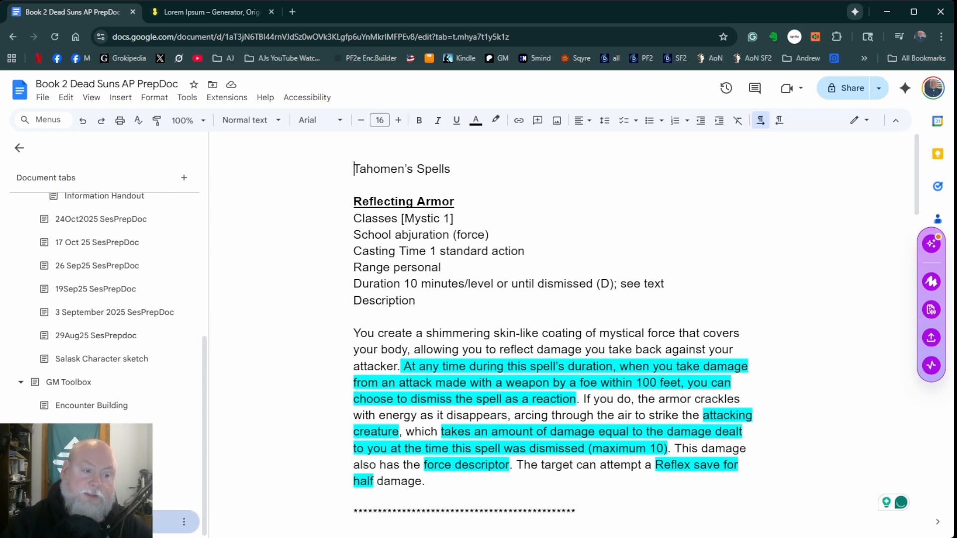
pyautogui.moveTo(92, 521); pyautogui.dragTo(92, 398)
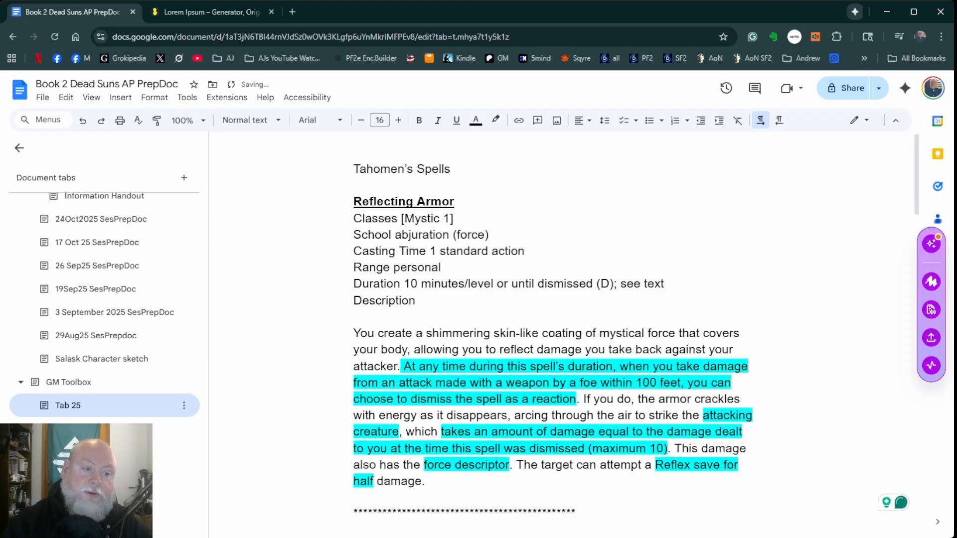
# Collapse the subtabs of Full Text, Backstories, Past Sessions and GM Toolbox so only the top-level document tabs are listed.
pyautogui.scroll(2, 22, 394)
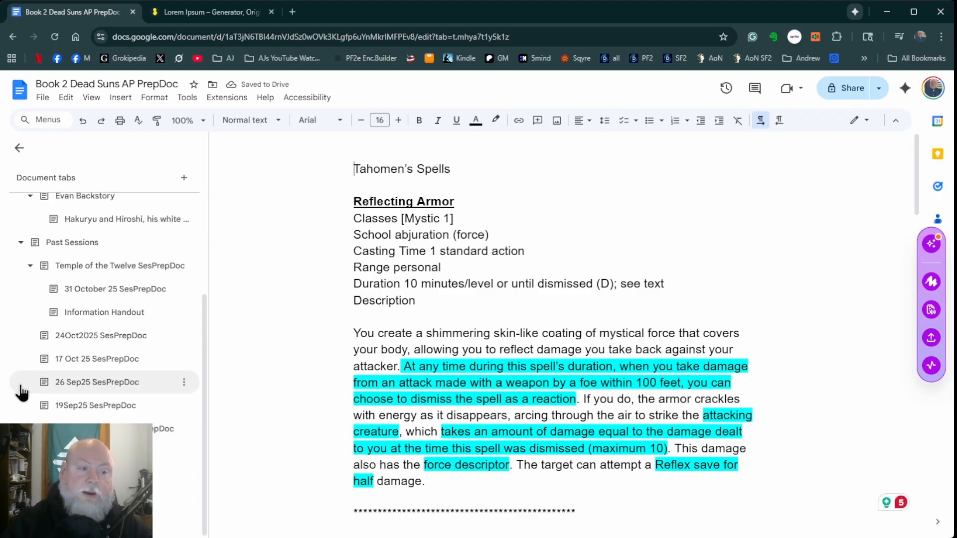
pyautogui.click(20, 243)
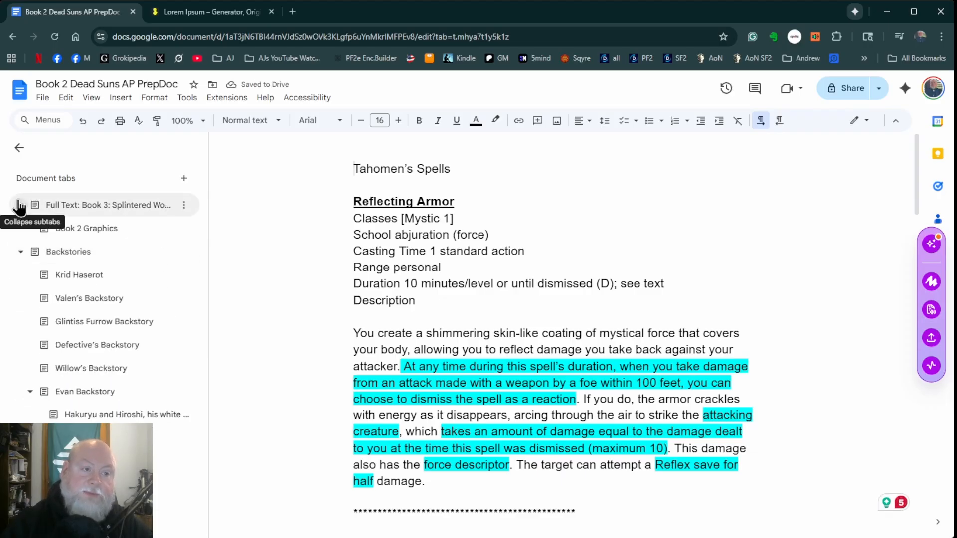
pyautogui.click(20, 251)
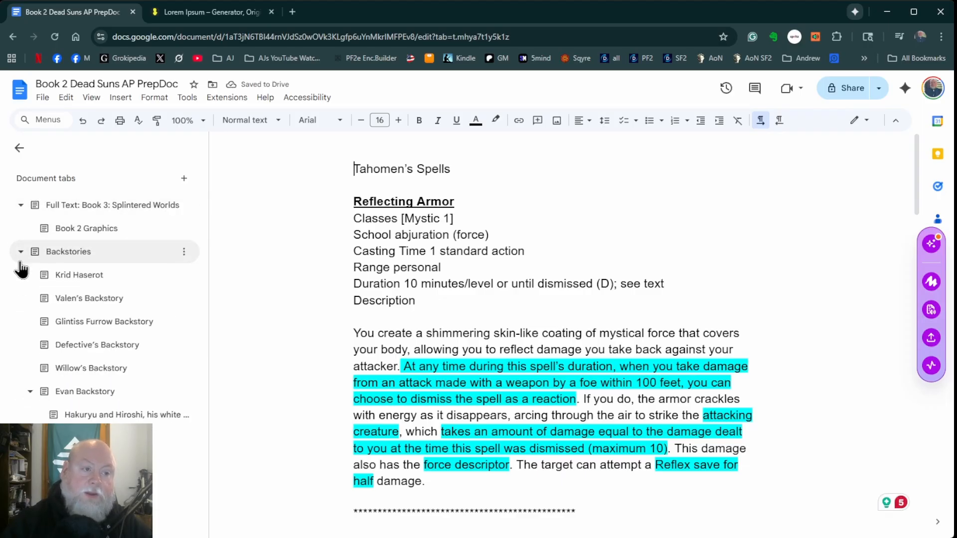
pyautogui.click(21, 205)
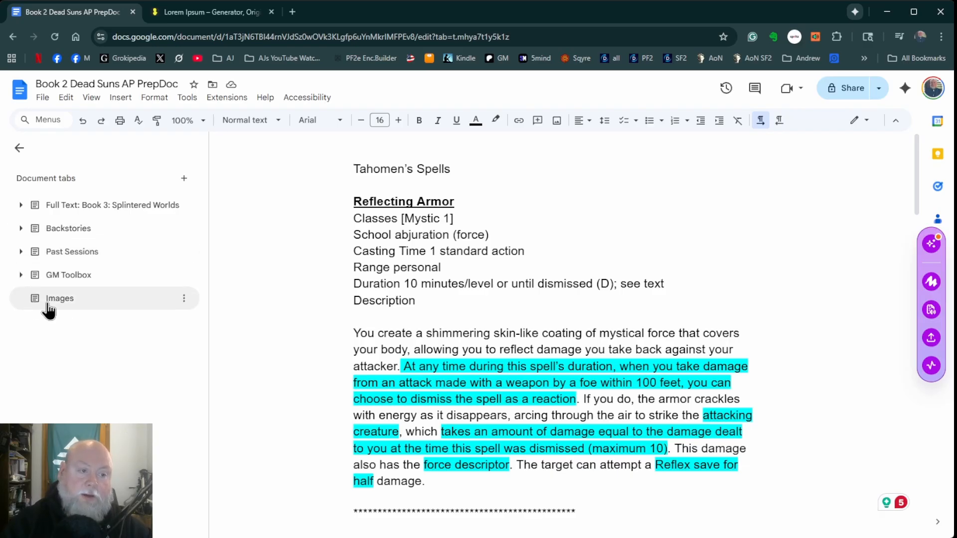
# View the artwork in the Images tab and the Willow's Backstory subtab under Backstories.
pyautogui.click(68, 299)
pyautogui.scroll(-3, 699, 366)
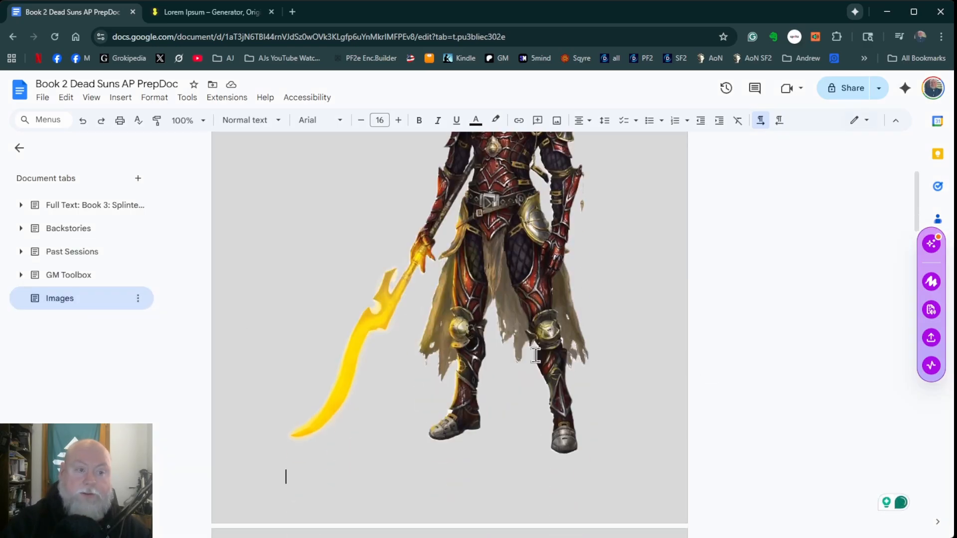
pyautogui.click(21, 229)
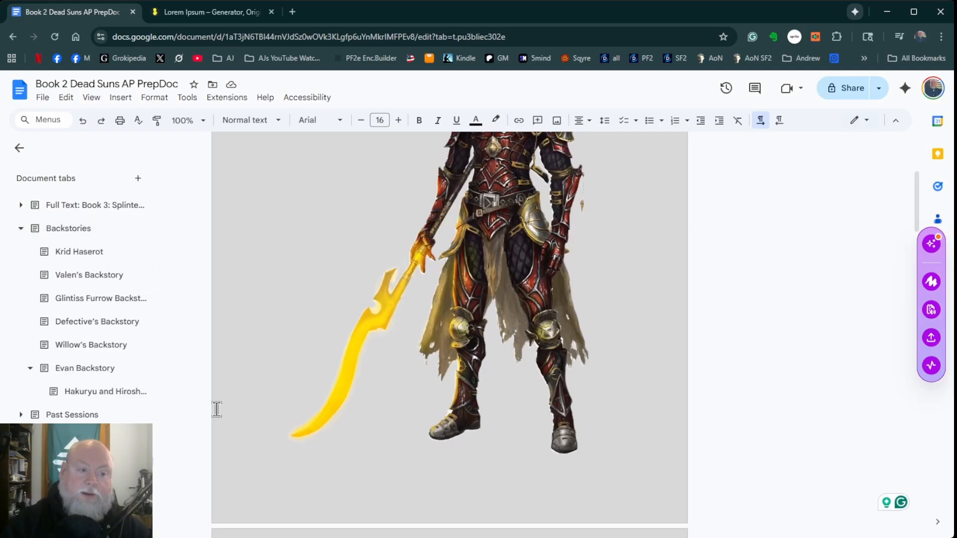
pyautogui.click(77, 348)
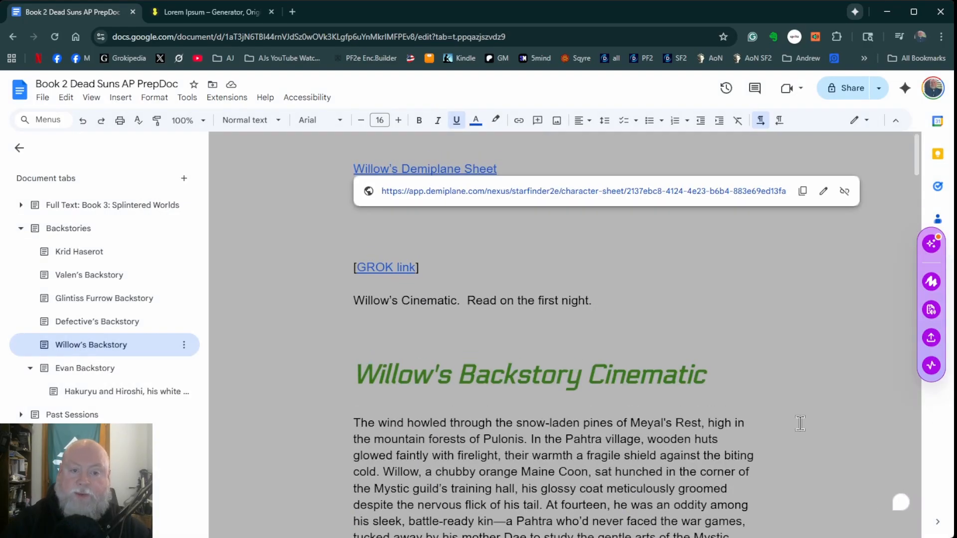
pyautogui.click(700, 381)
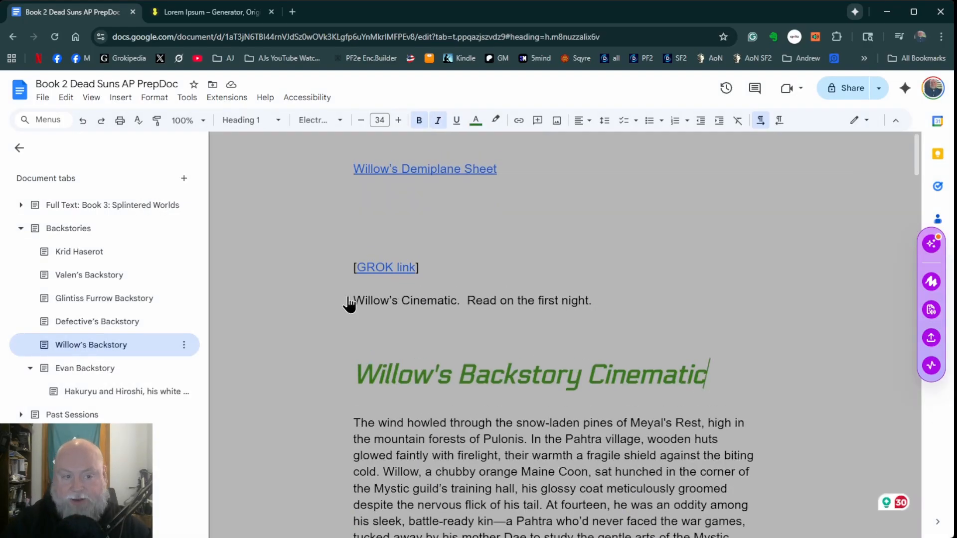
# Collapse and re-expand the Backstories subtabs.
pyautogui.click(20, 229)
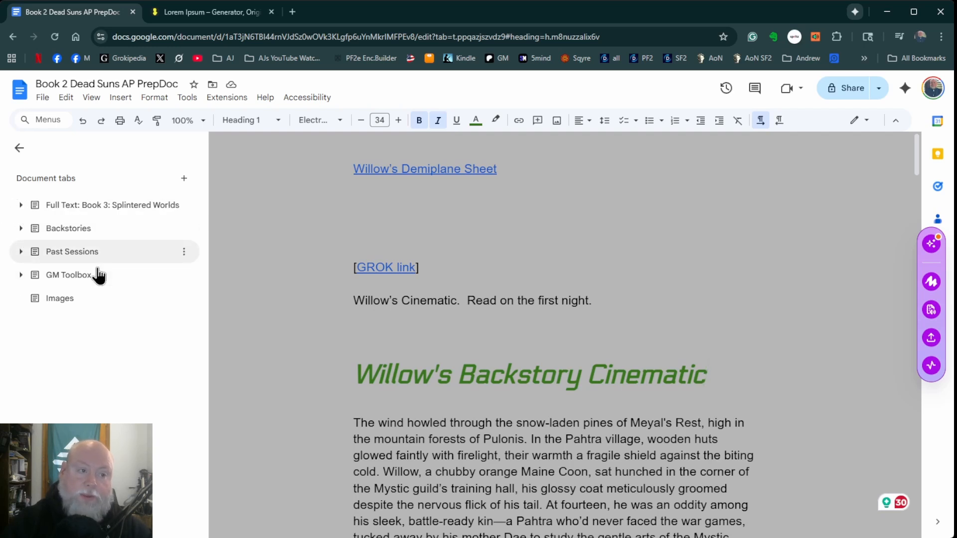
pyautogui.click(26, 239)
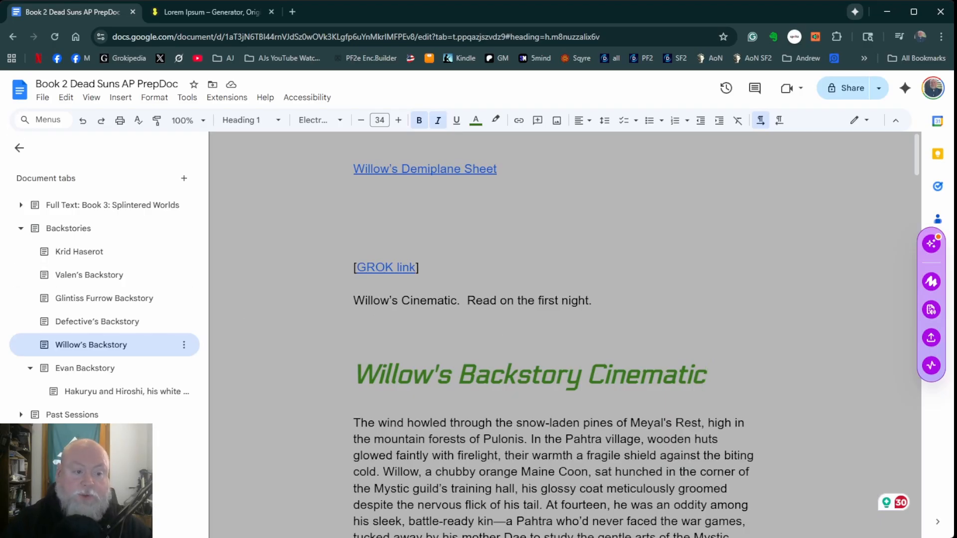
pyautogui.scroll(-1, 69, 381)
pyautogui.scroll(1, 55, 209)
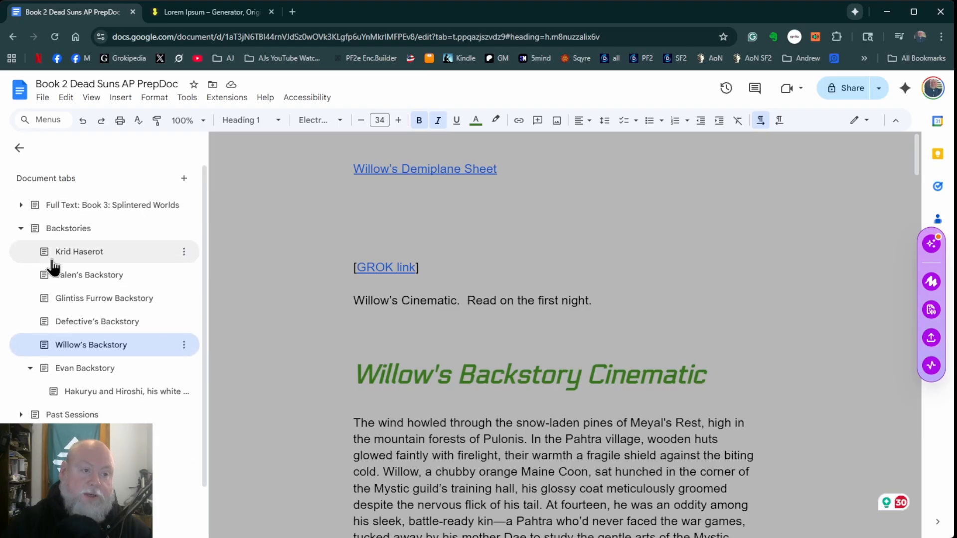
# Collapse Backstories, expand GM Toolbox, and view its Tab 25 and Encounter Building subtabs.
pyautogui.click(22, 229)
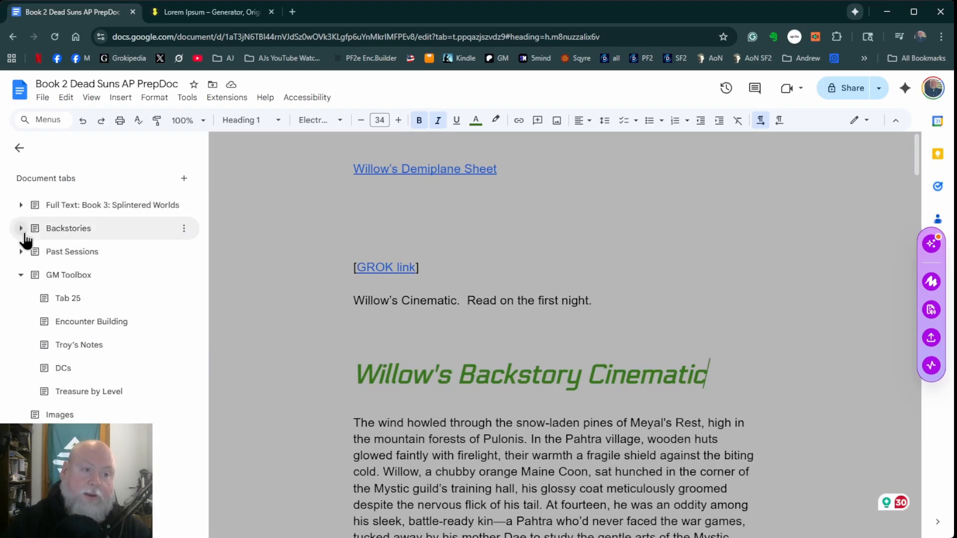
pyautogui.click(85, 298)
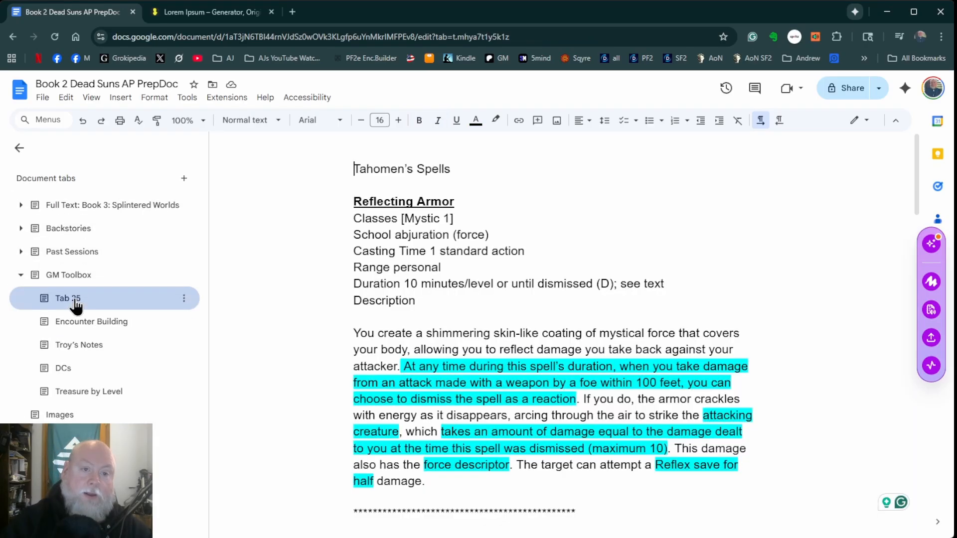
pyautogui.click(78, 322)
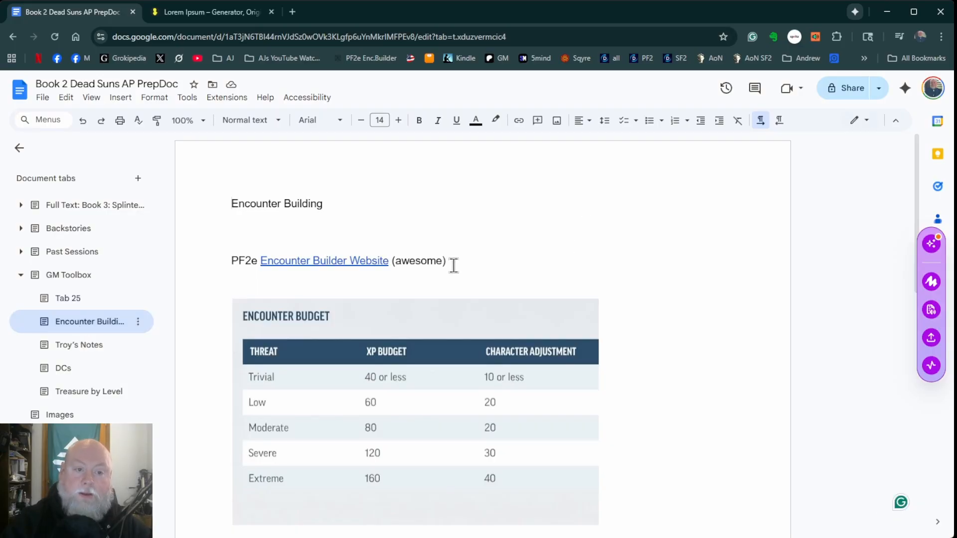
# Preview the Encounter Builder Website link and review the encounter budget and creature XP tables in the Encounter Building subtab.
pyautogui.scroll(-2, 600, 245)
pyautogui.scroll(2, 737, 290)
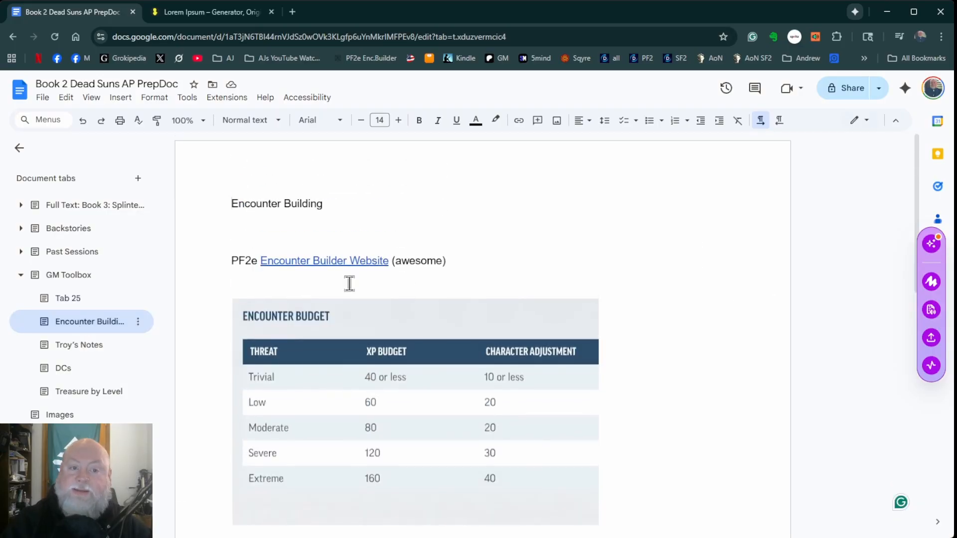
pyautogui.click(328, 264)
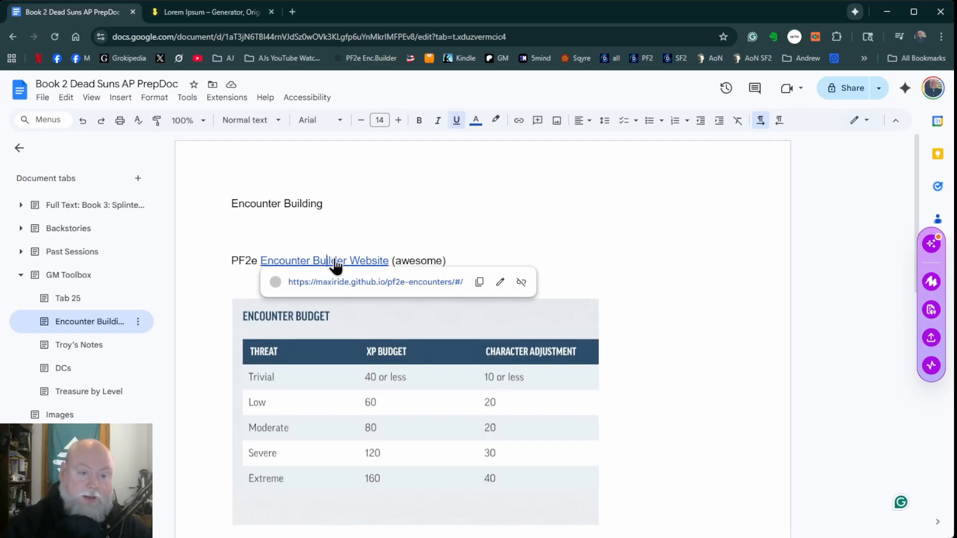
pyautogui.doubleClick(607, 224)
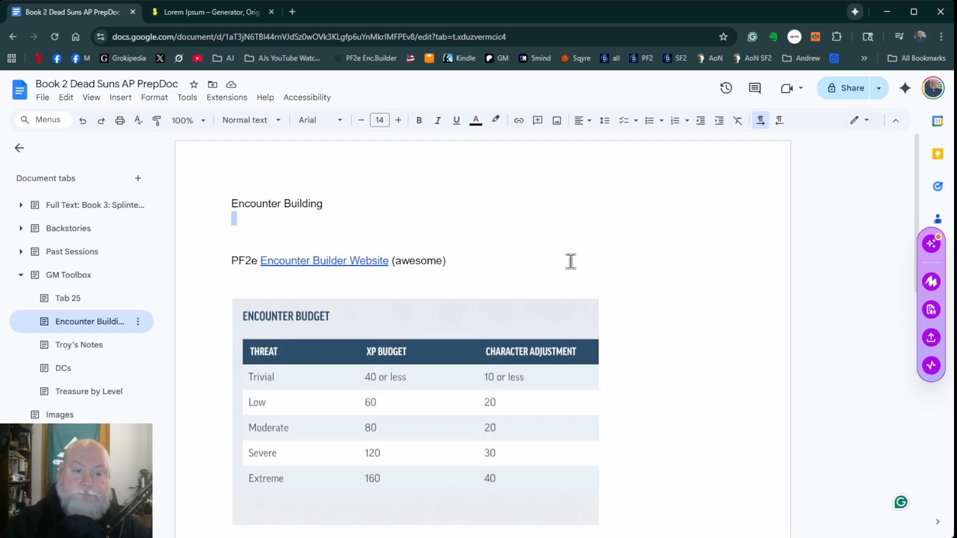
pyautogui.scroll(-6, 558, 269)
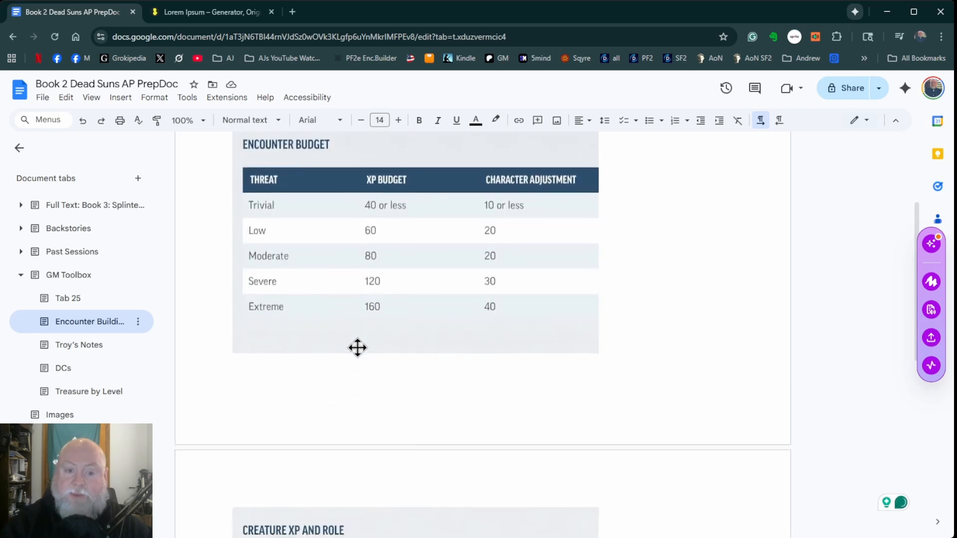
pyautogui.scroll(-4, 442, 272)
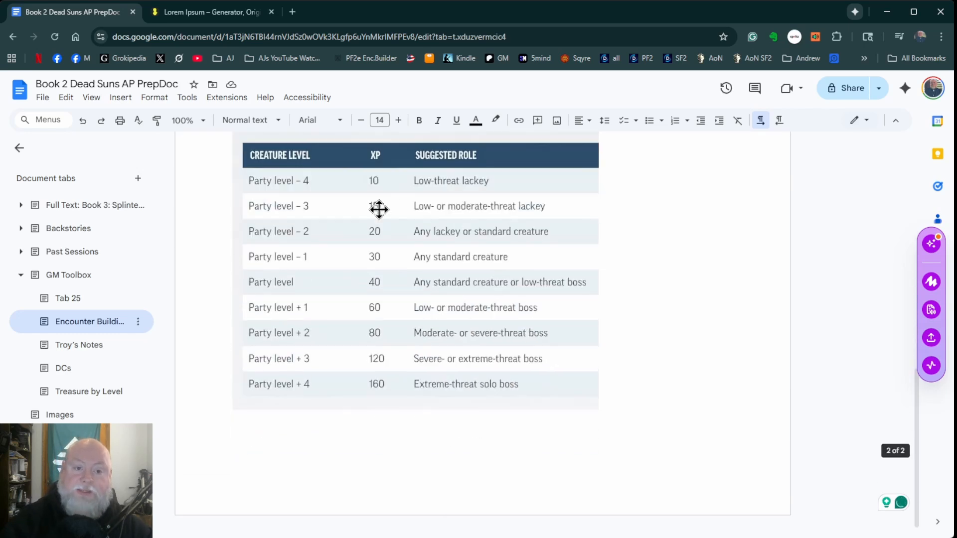
pyautogui.scroll(-1, 541, 325)
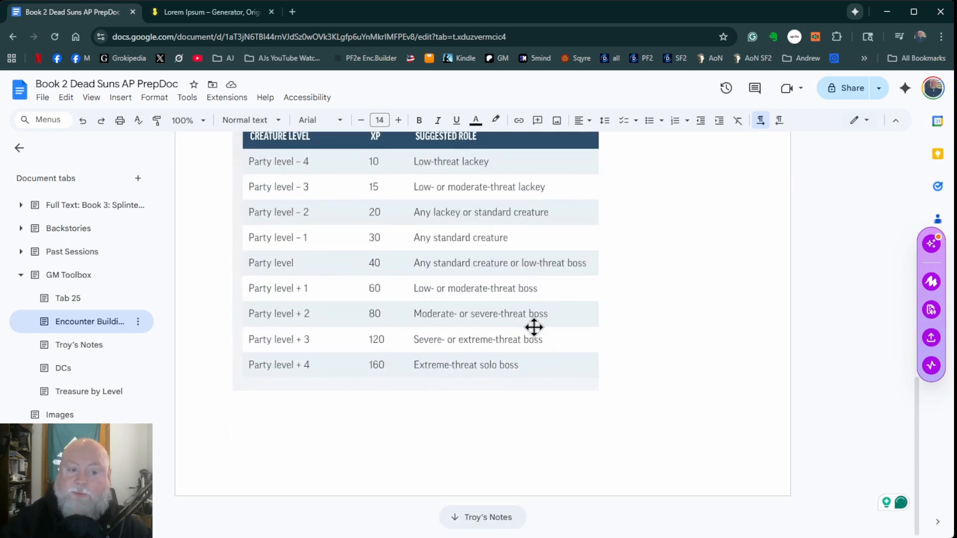
# Look through the DC tables in the DCs subtab of GM Toolbox.
pyautogui.click(64, 370)
pyautogui.scroll(-15, 277, 348)
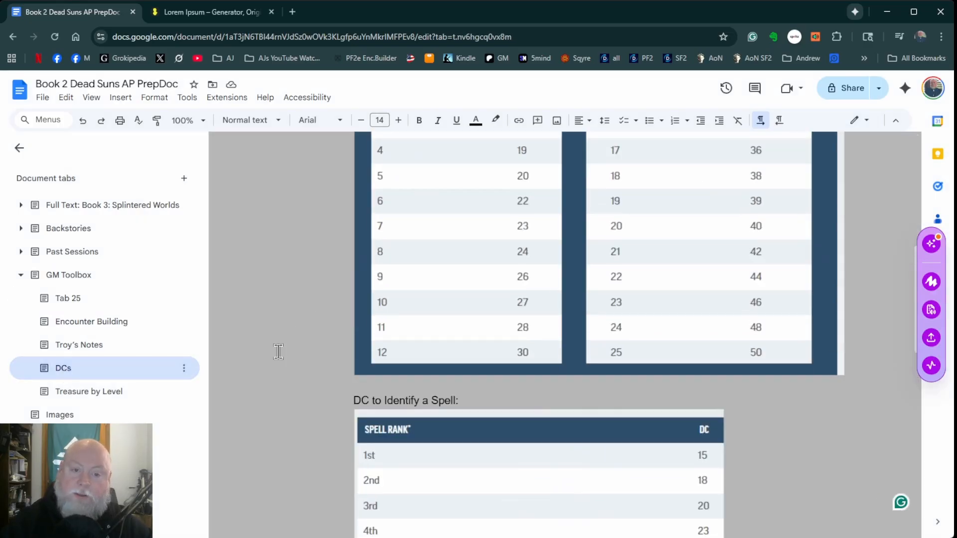
pyautogui.scroll(-4, 269, 366)
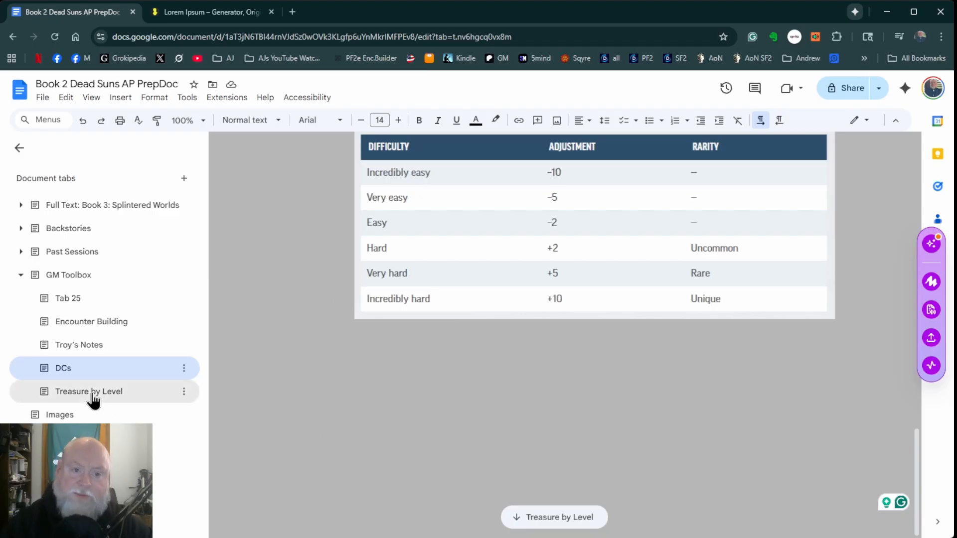
# Review the treasure table in the Treasure by Level subtab and preview its weapon improvements link.
pyautogui.click(130, 402)
pyautogui.scroll(-7, 495, 263)
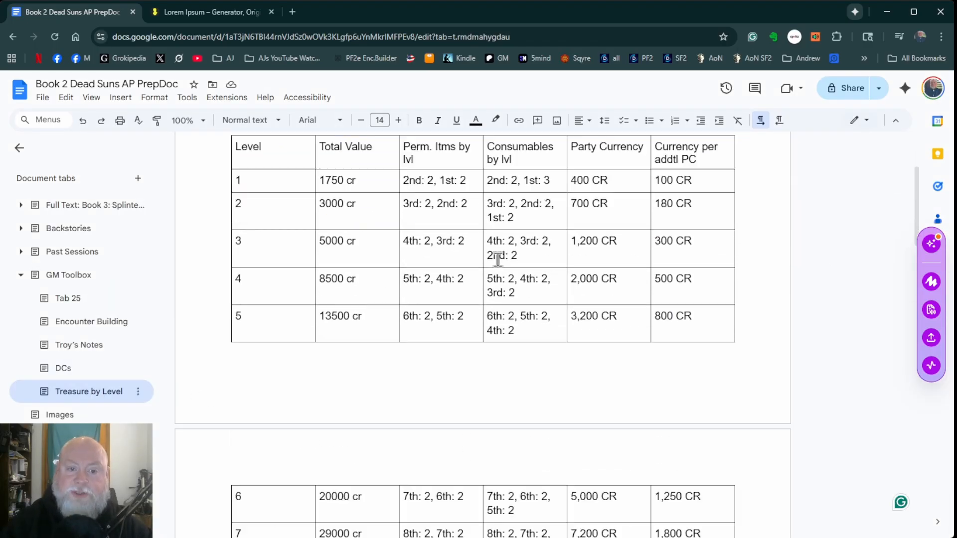
pyautogui.scroll(3, 577, 412)
pyautogui.scroll(5, 583, 406)
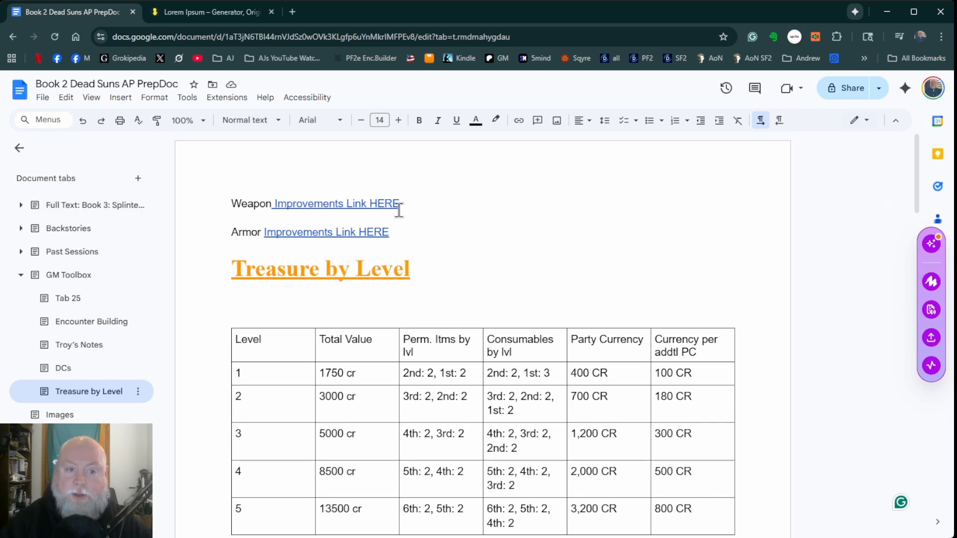
pyautogui.click(335, 204)
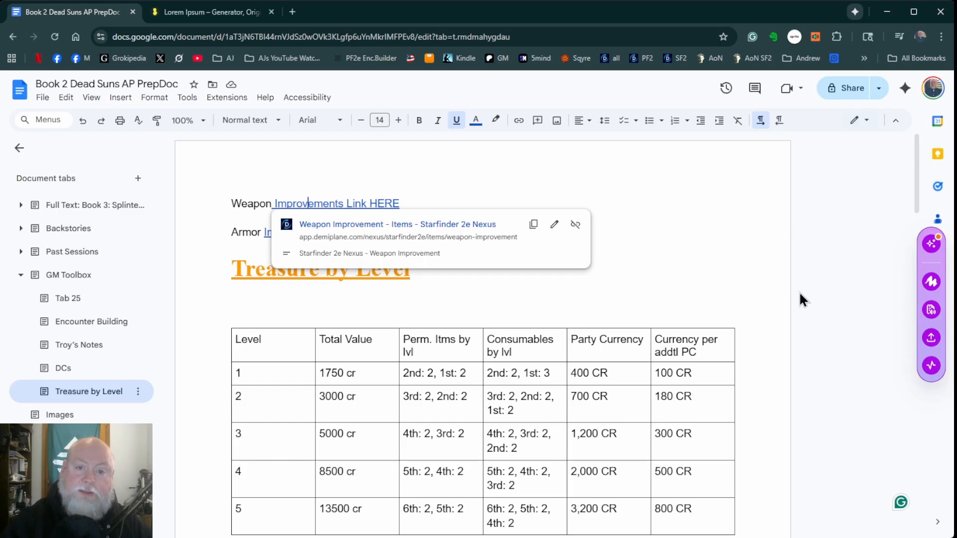
pyautogui.click(738, 300)
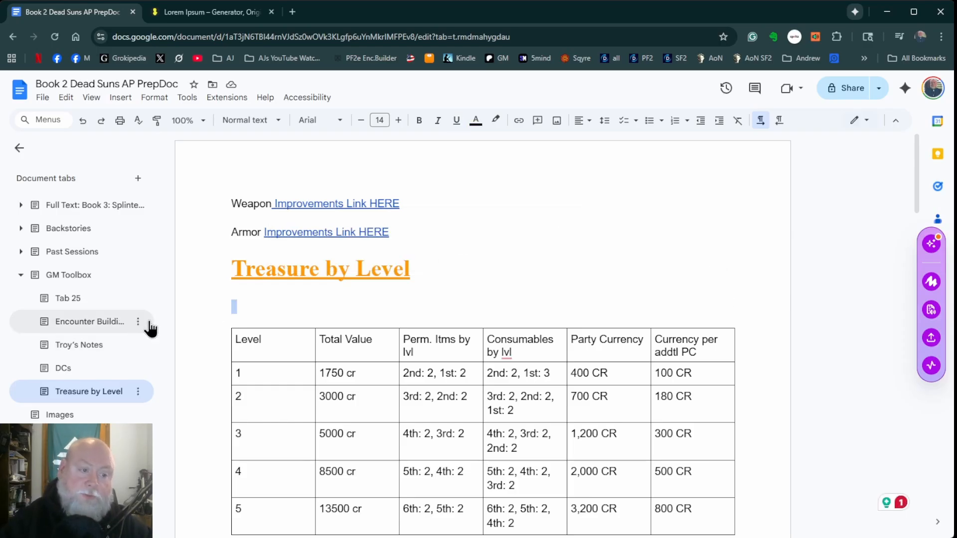
pyautogui.scroll(-6, 299, 334)
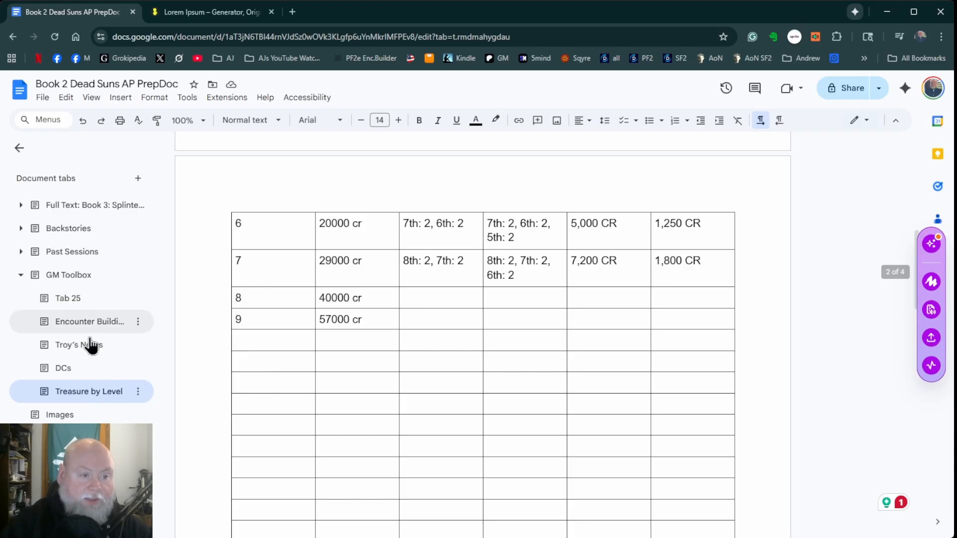
# Open the Pathfinder 2e Conditions document from the CONDITIONS DOCUMENT link on the GM Toolbox tab.
pyautogui.click(102, 281)
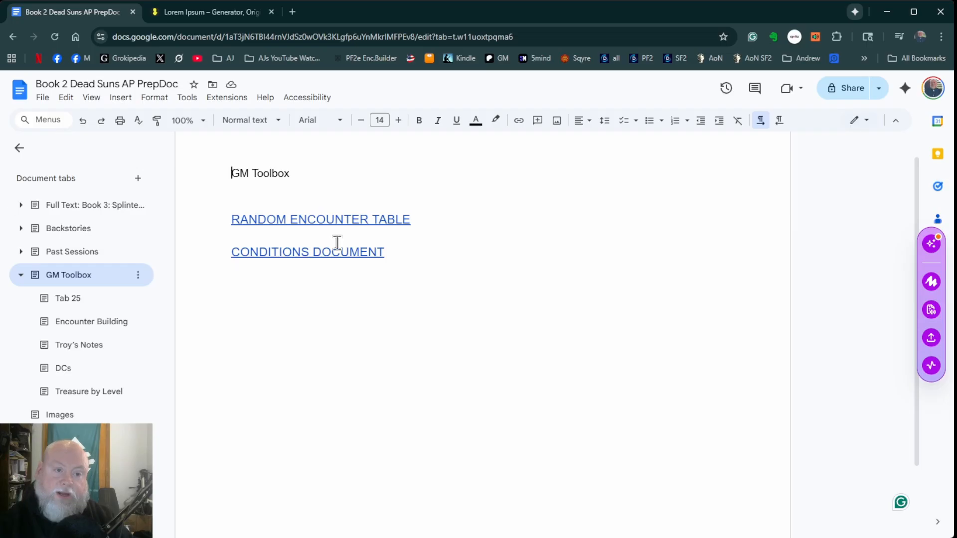
pyautogui.click(293, 253)
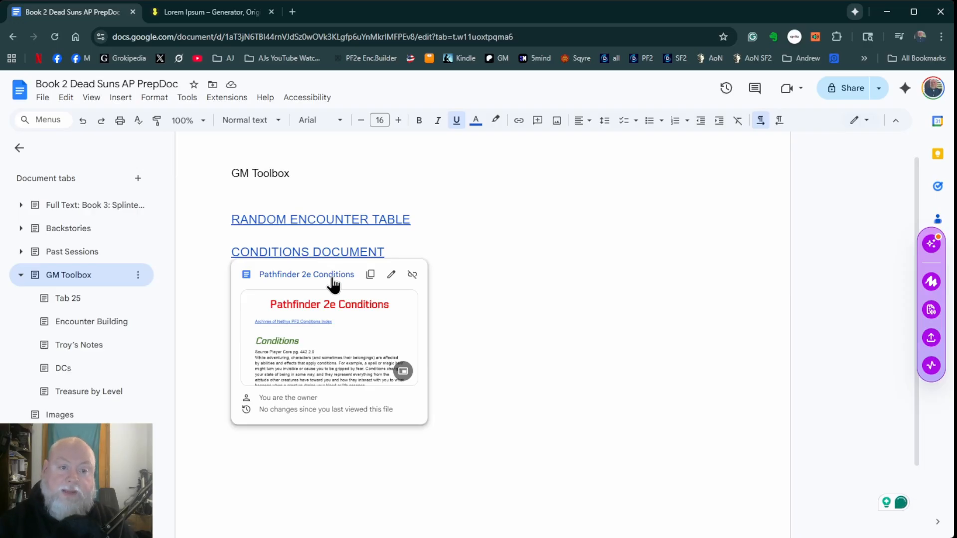
pyautogui.click(332, 276)
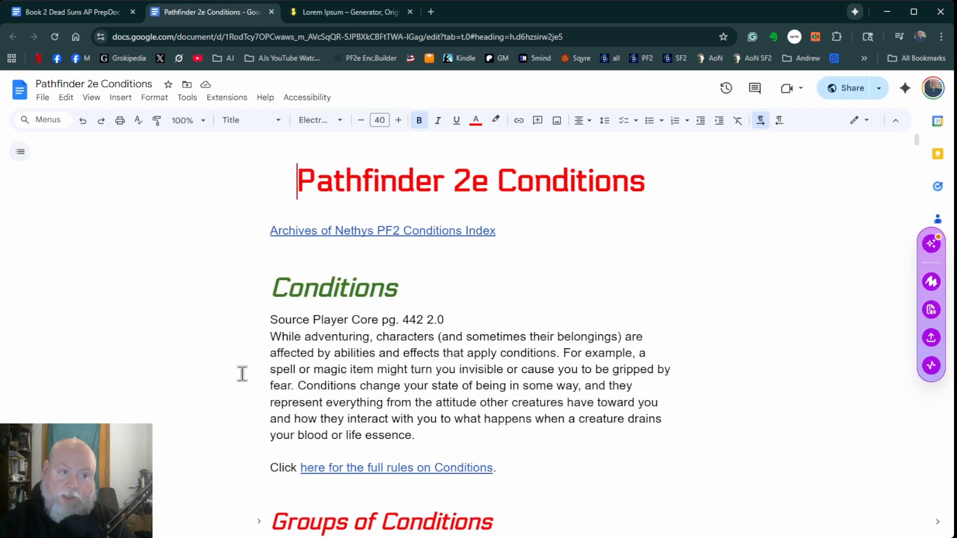
# Show the outline of the Pathfinder 2e Conditions document and go to its Stunned heading.
pyautogui.click(21, 161)
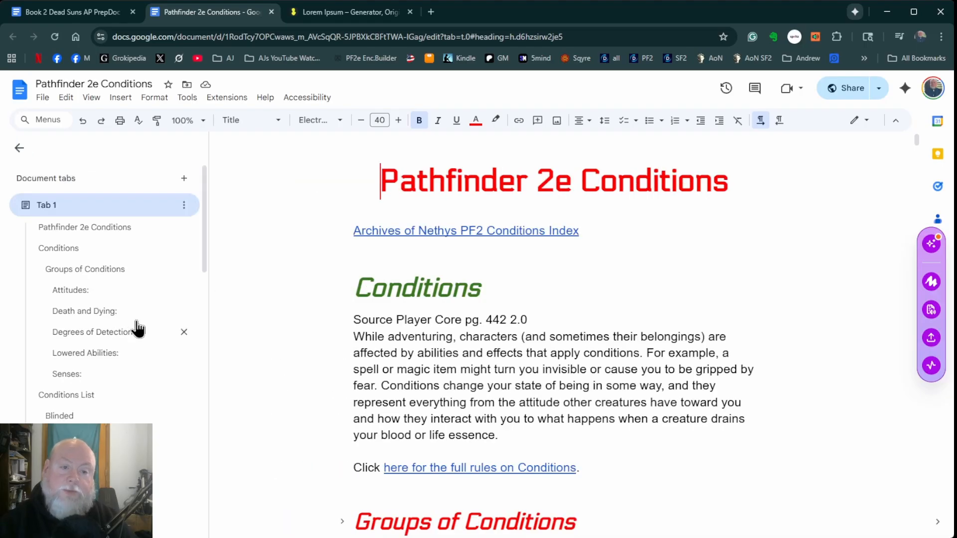
pyautogui.scroll(-10, 156, 463)
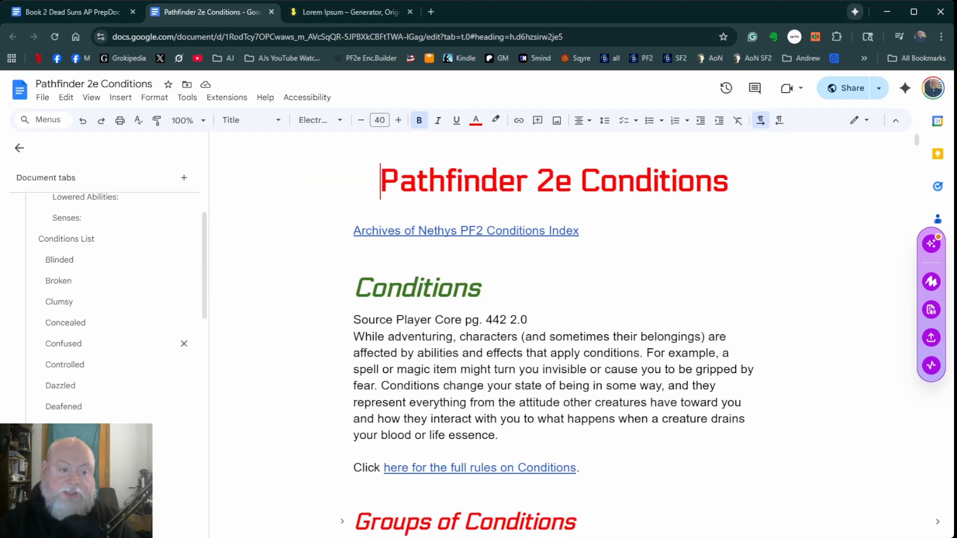
pyautogui.scroll(-7, 149, 395)
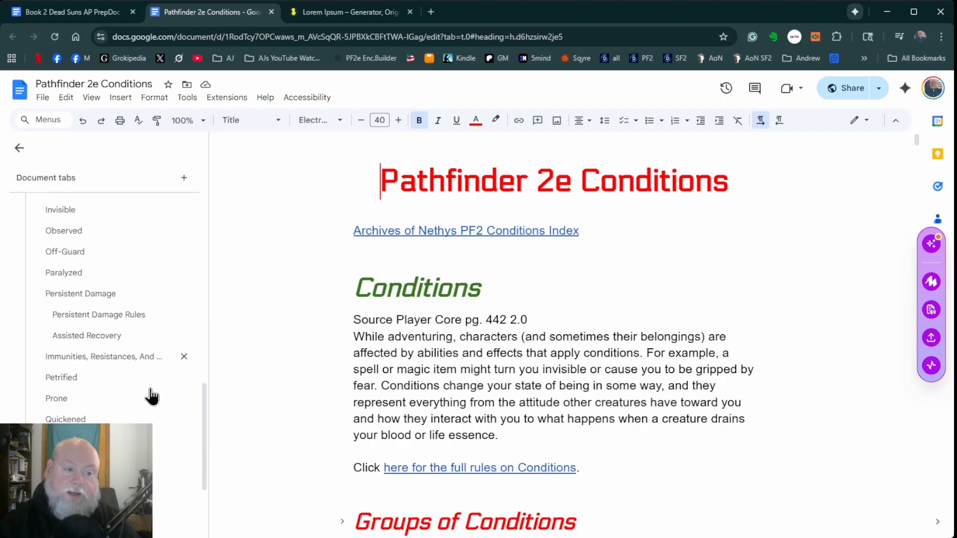
pyautogui.click(63, 360)
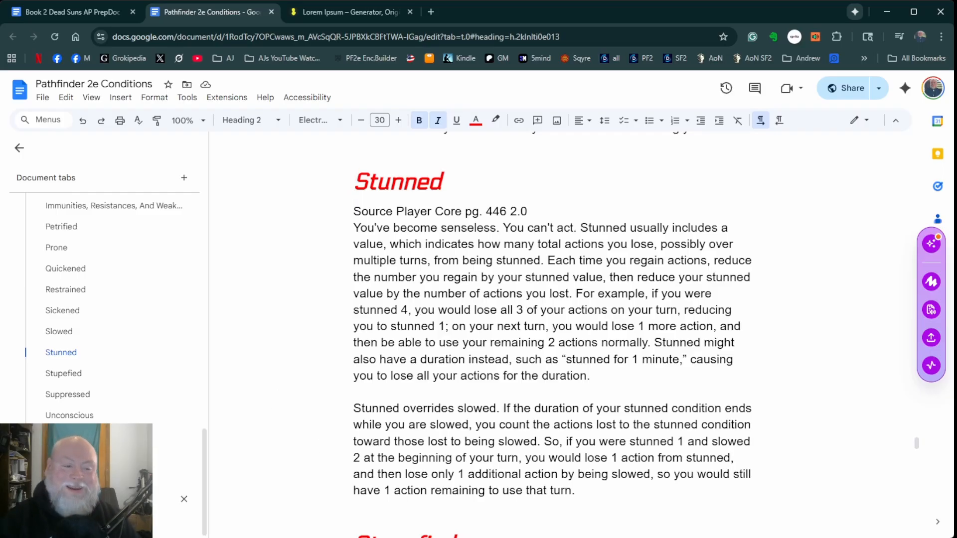
# Use the outline to view the Fascinated and Encumbered conditions, and return to the Conditions heading.
pyautogui.scroll(6, 90, 420)
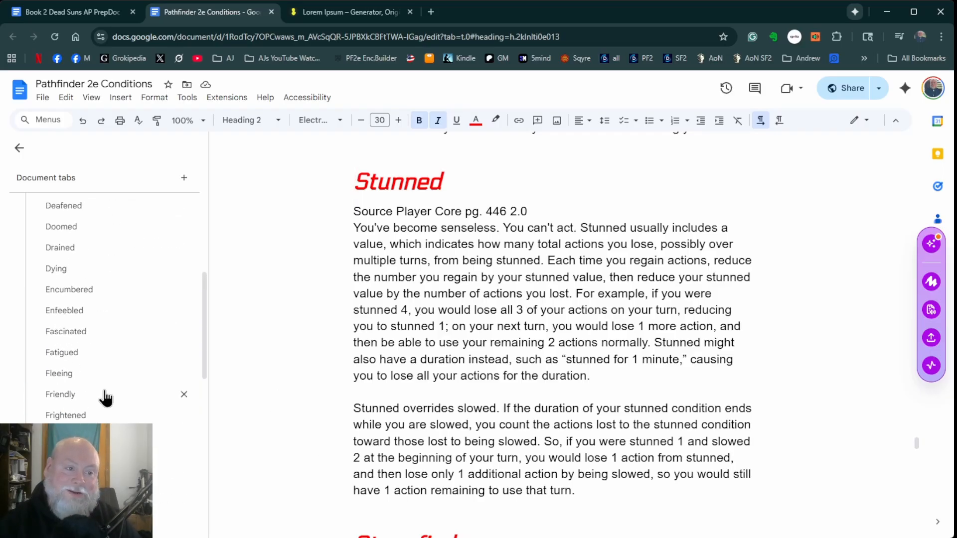
pyautogui.click(69, 337)
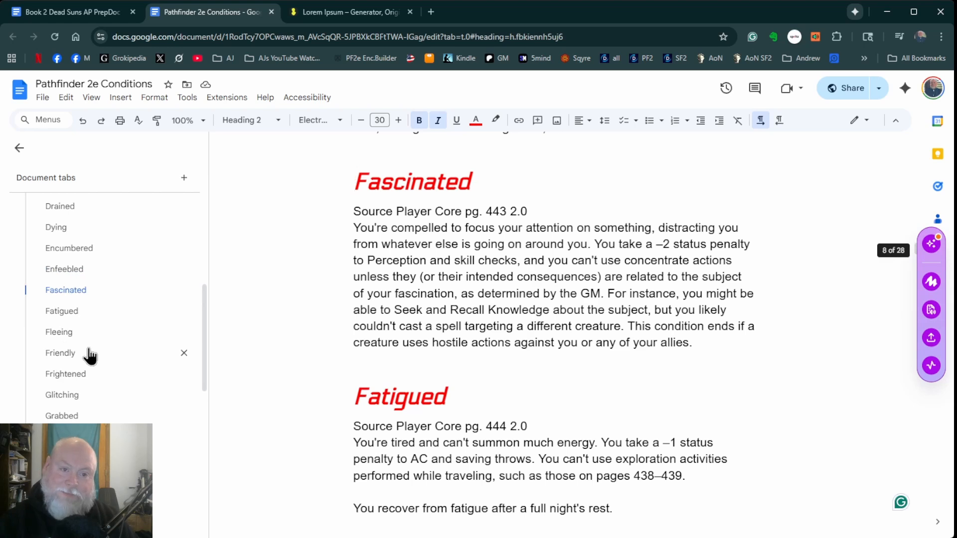
pyautogui.scroll(8, 134, 350)
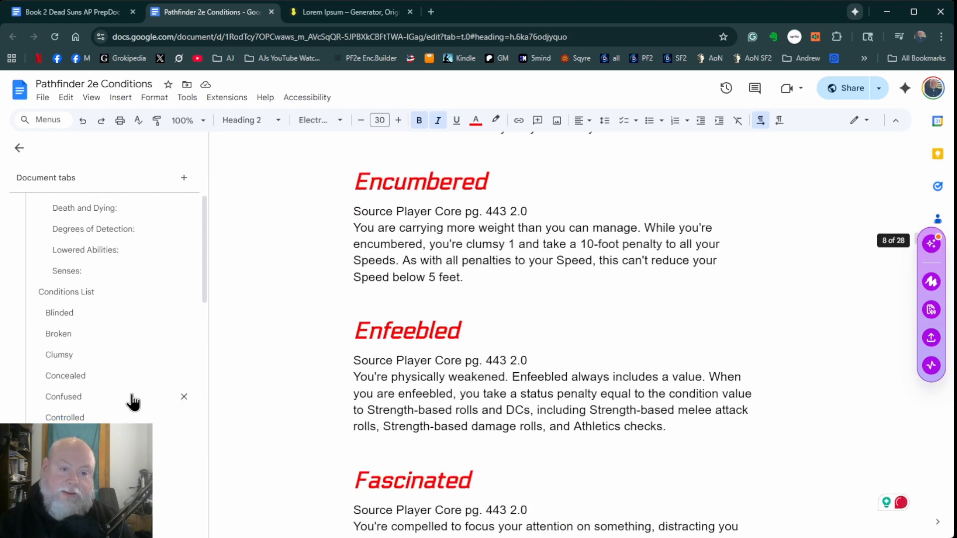
pyautogui.scroll(-2, 100, 352)
pyautogui.scroll(2, 83, 315)
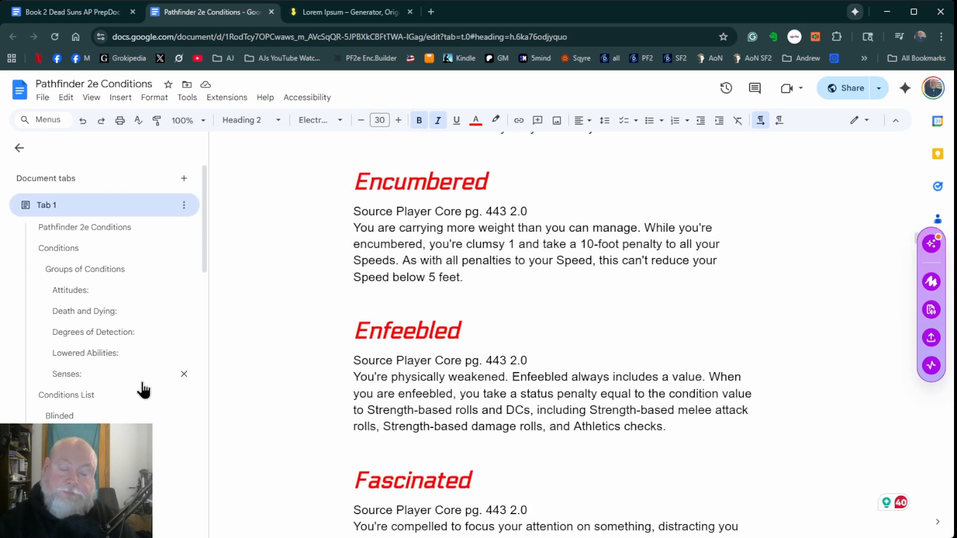
pyautogui.click(67, 255)
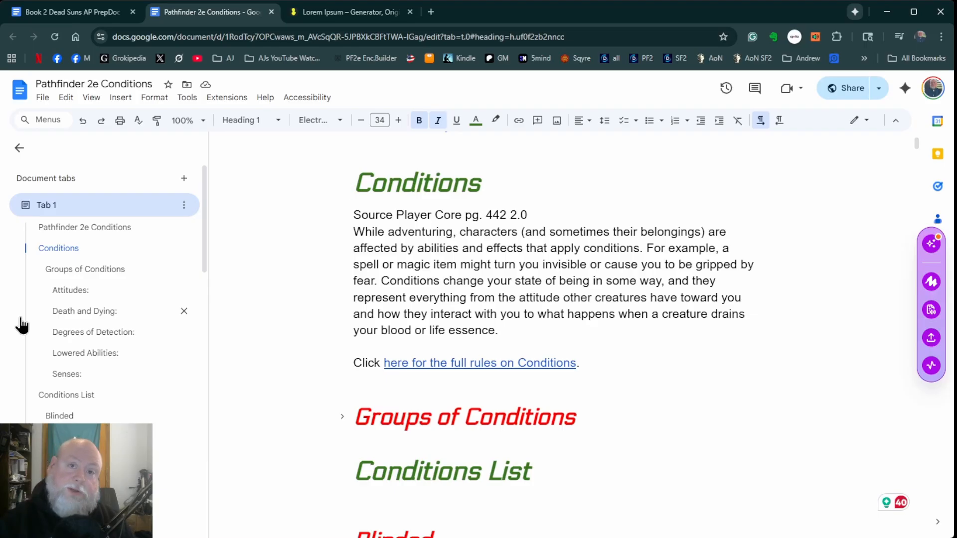
# Collapse the Attitudes, Death and Dying, Degrees of Detection, Lowered Abilities and Senses headings under Groups of Conditions.
pyautogui.click(73, 290)
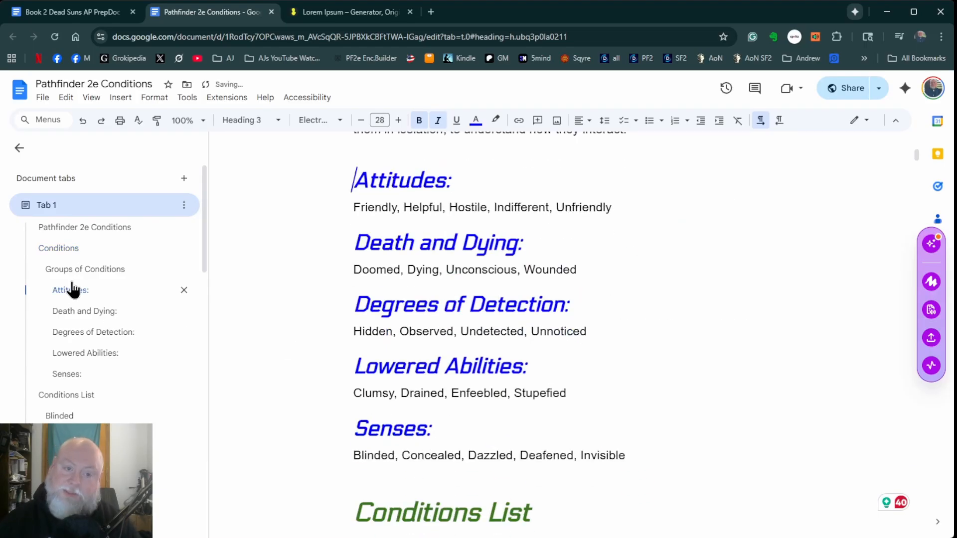
pyautogui.click(342, 181)
pyautogui.click(340, 225)
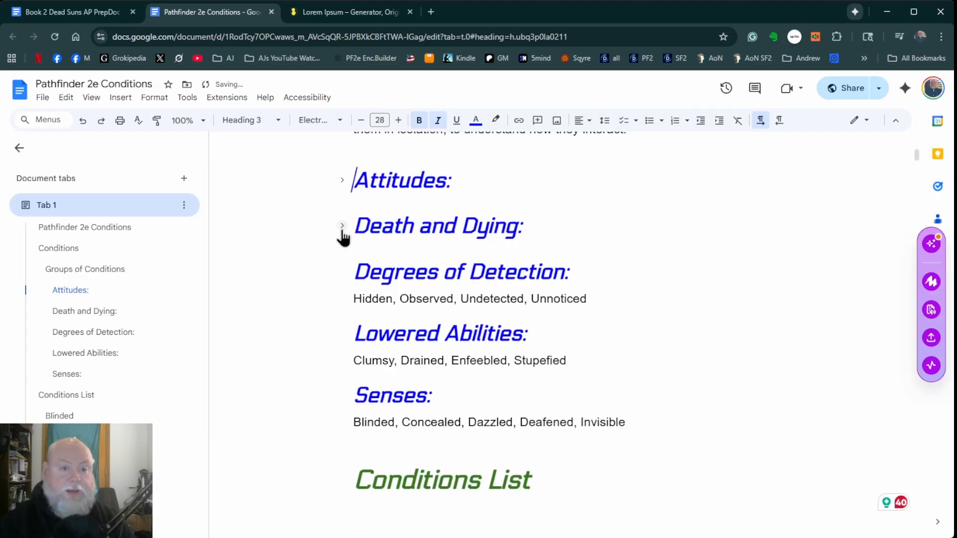
pyautogui.click(342, 271)
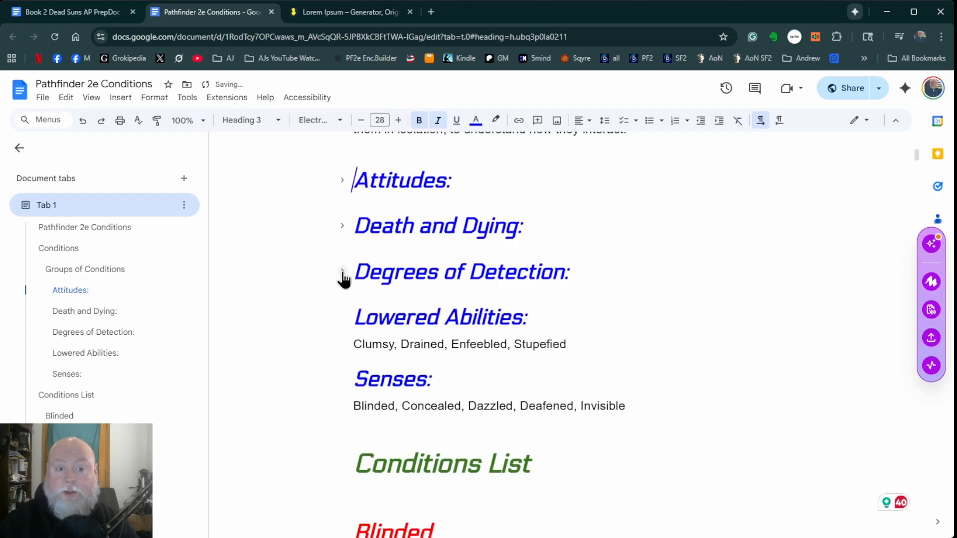
pyautogui.click(342, 319)
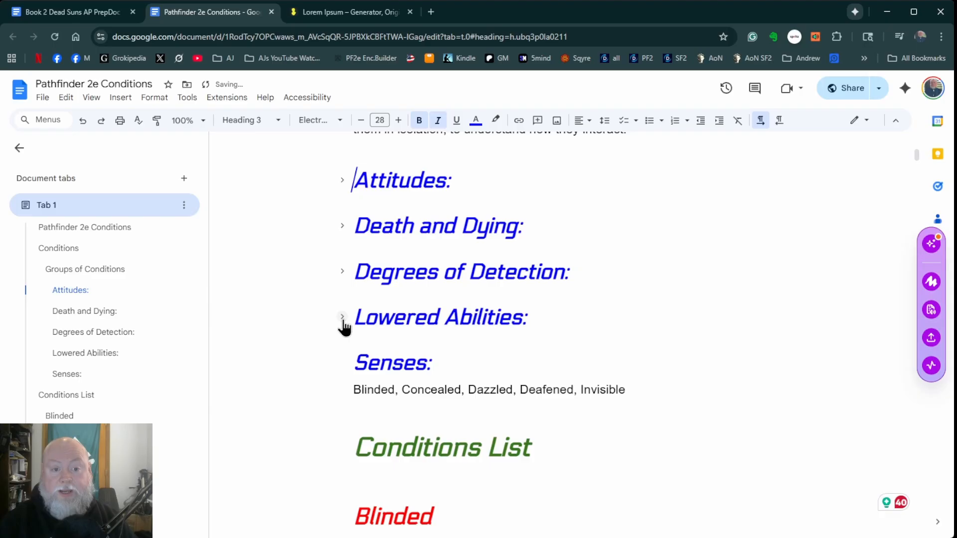
pyautogui.click(343, 365)
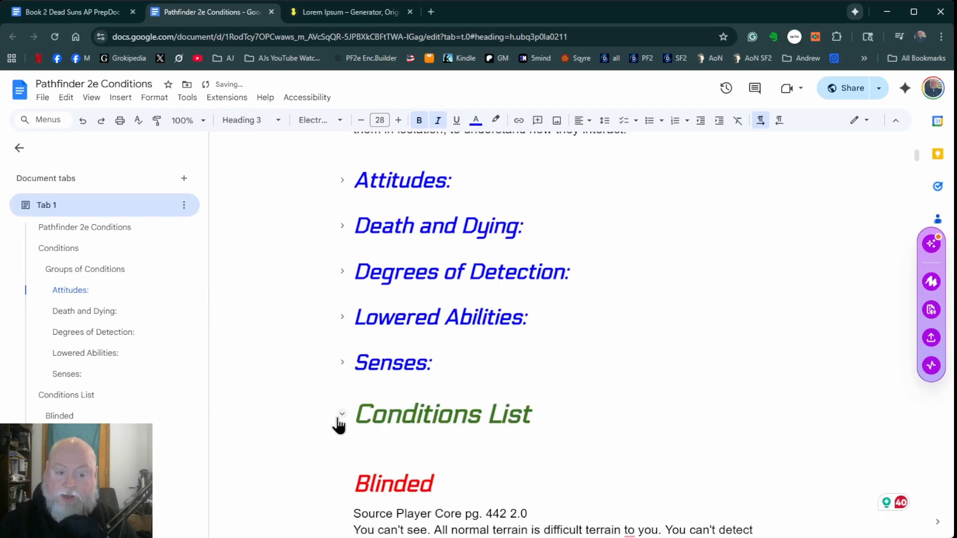
# Collapse the Blinded, Broken, Clumsy, Concealed and Confused headings under Conditions List.
pyautogui.scroll(-5, 337, 418)
pyautogui.click(341, 192)
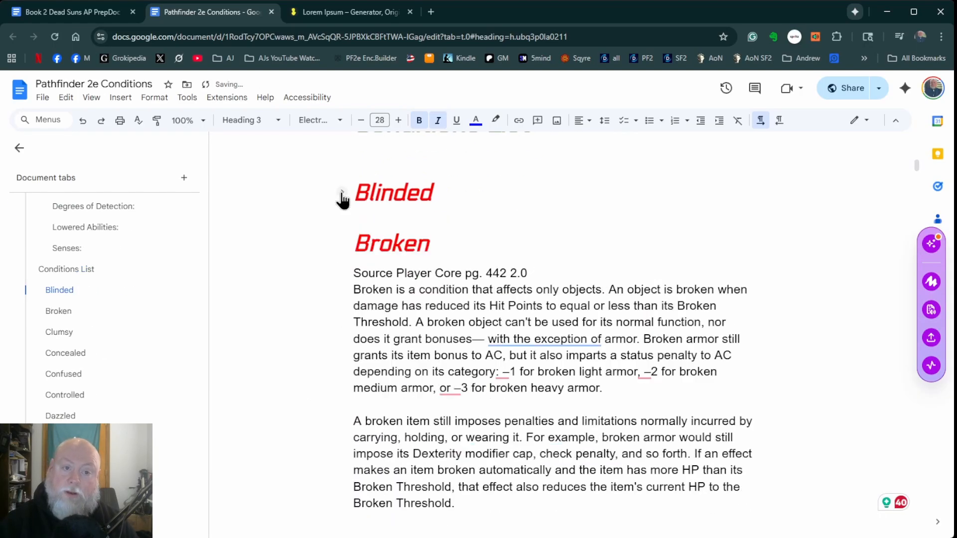
pyautogui.click(342, 243)
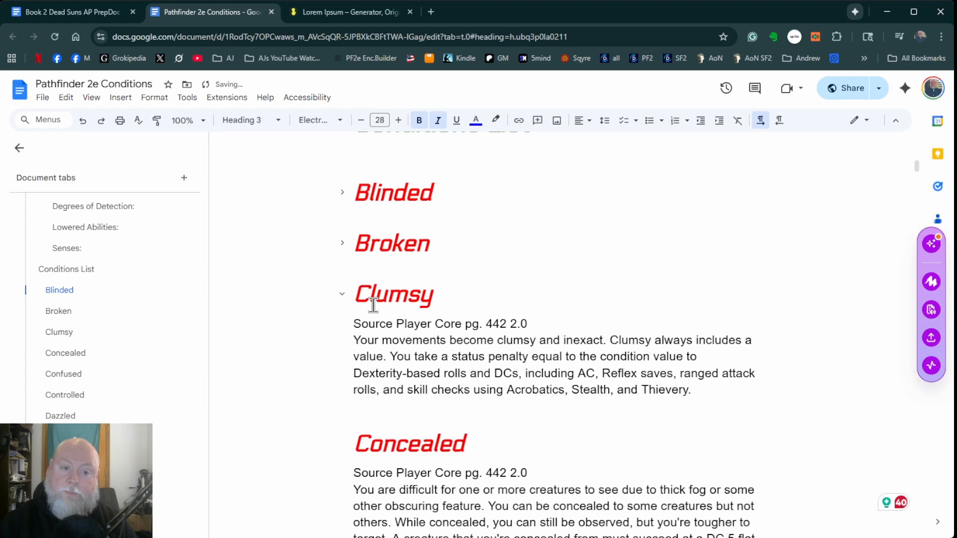
pyautogui.click(342, 294)
pyautogui.click(342, 345)
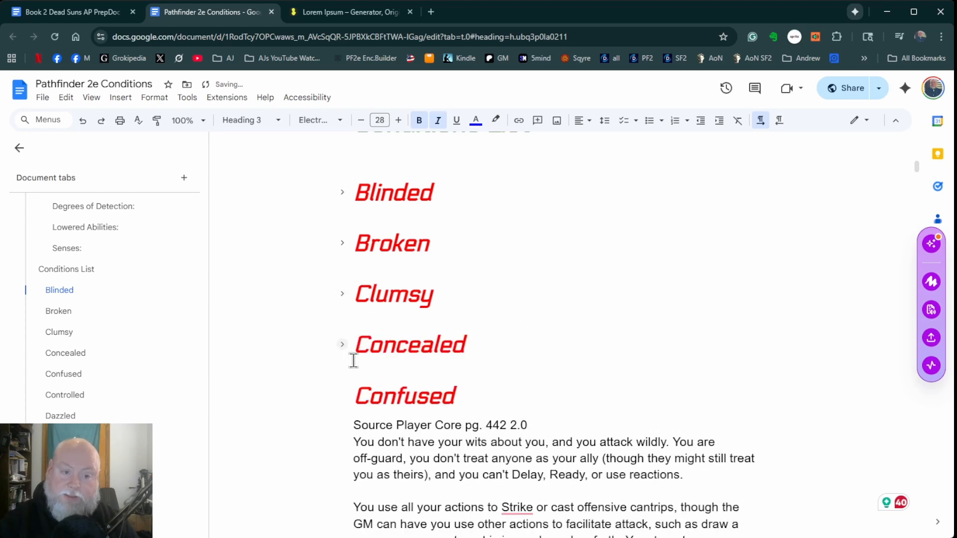
pyautogui.click(342, 396)
# Collapse the Controlled, Dazzled, Deafened, Doomed and Drained headings in the Conditions List.
pyautogui.scroll(-5, 350, 385)
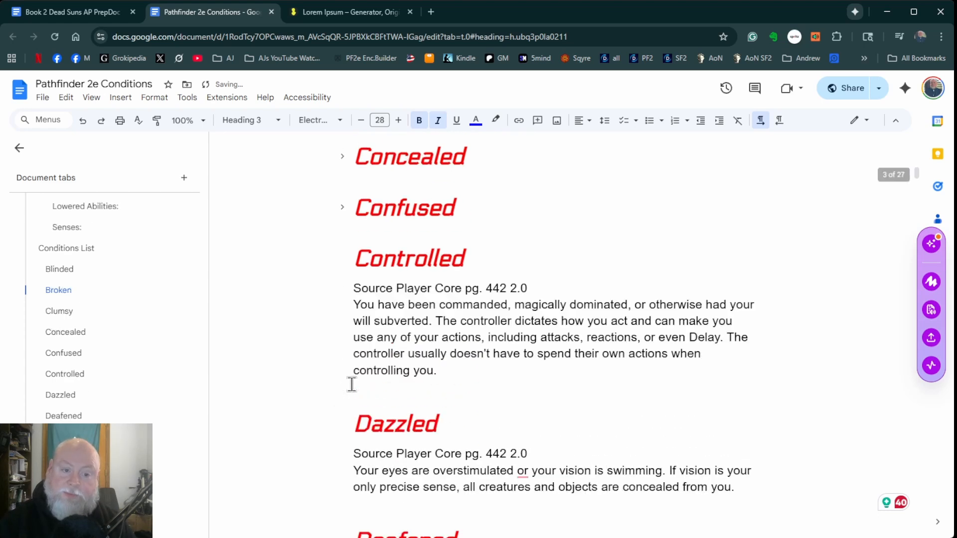
pyautogui.click(342, 214)
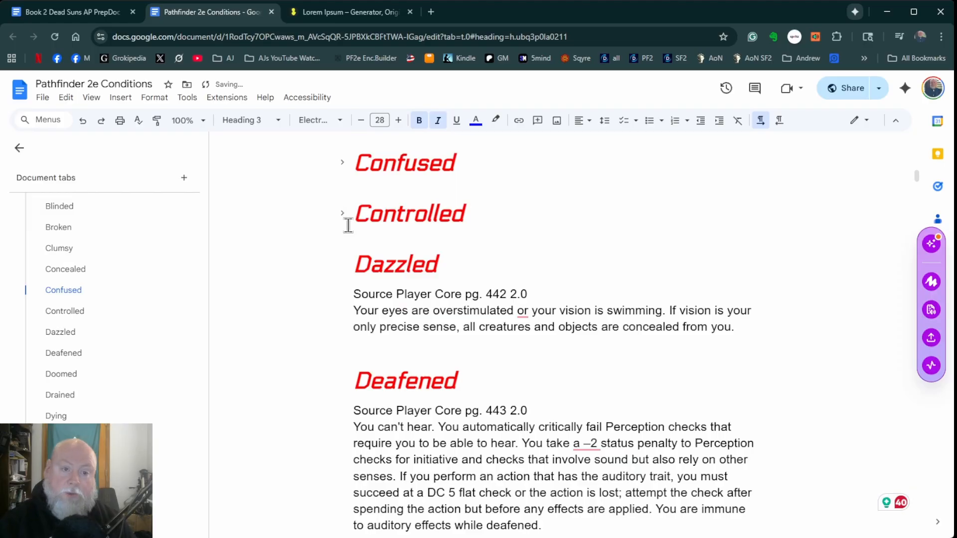
pyautogui.click(331, 256)
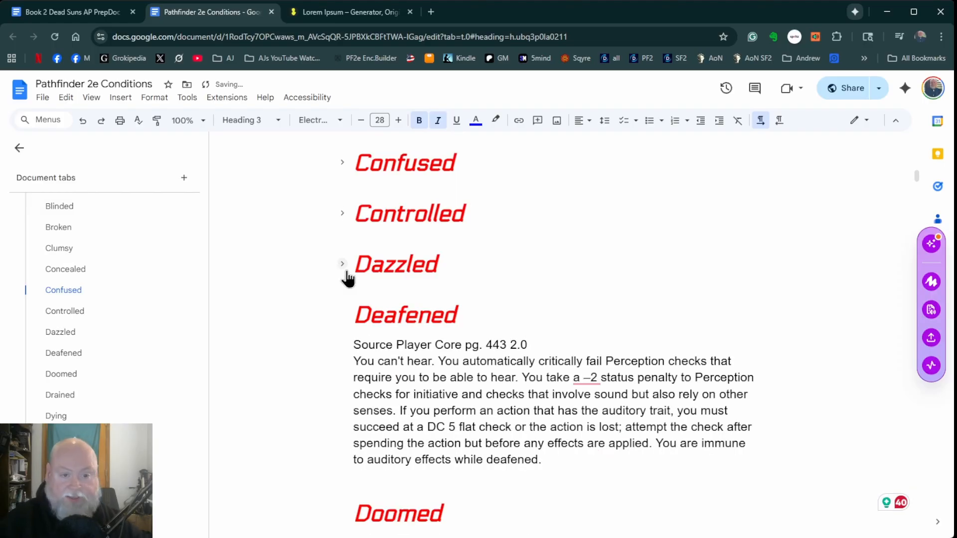
pyautogui.click(342, 314)
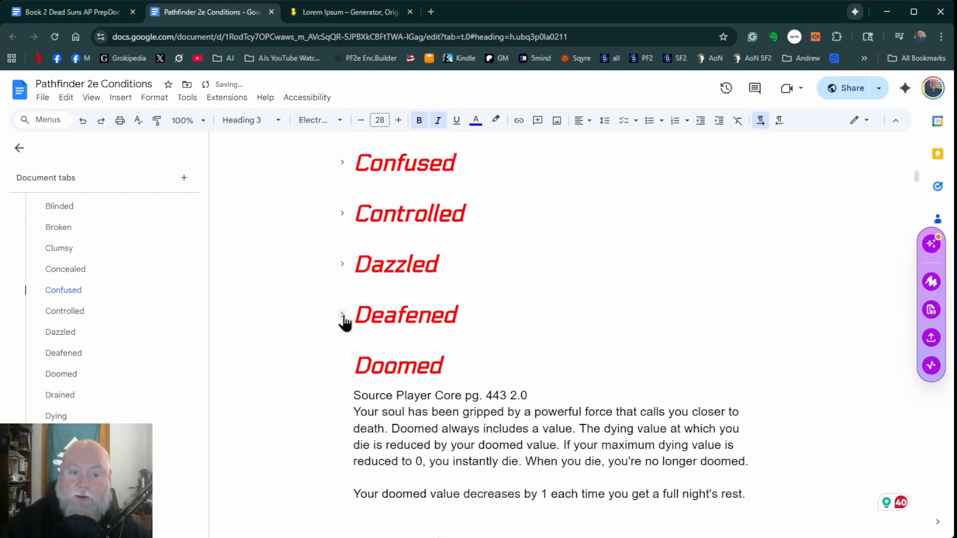
pyautogui.click(342, 367)
pyautogui.scroll(-2, 343, 371)
pyautogui.click(342, 300)
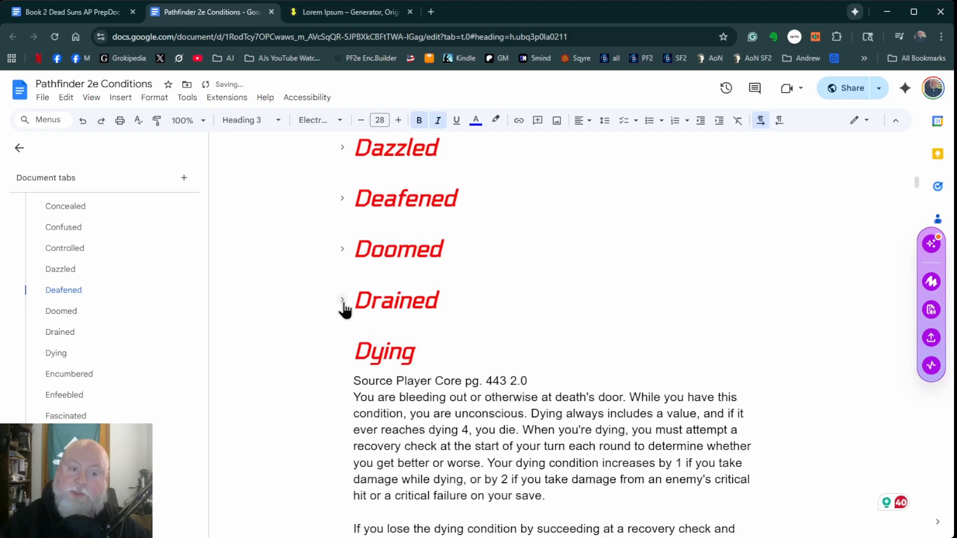
# Collapse the Dying, Encumbered, Enfeebled, Fascinated and Fatigued headings in the Conditions List.
pyautogui.click(346, 358)
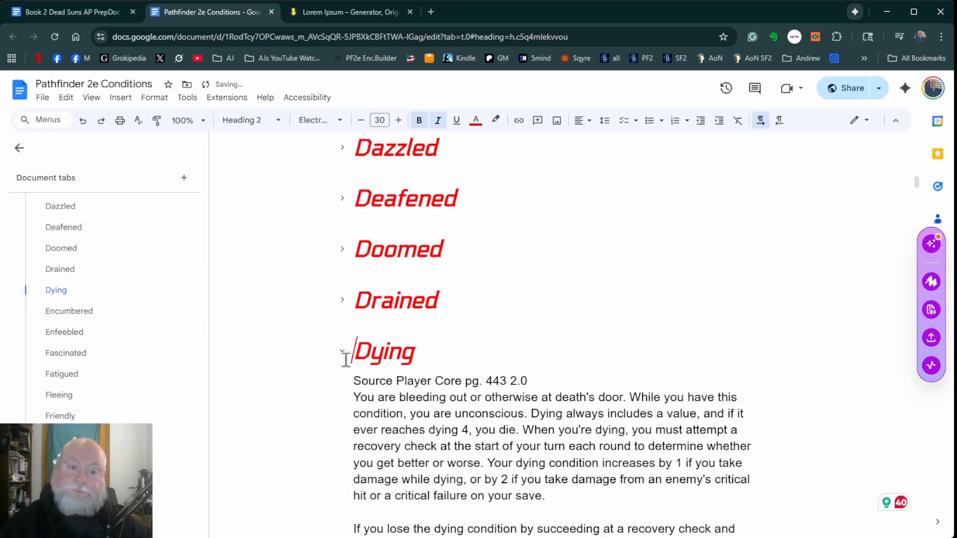
pyautogui.click(342, 350)
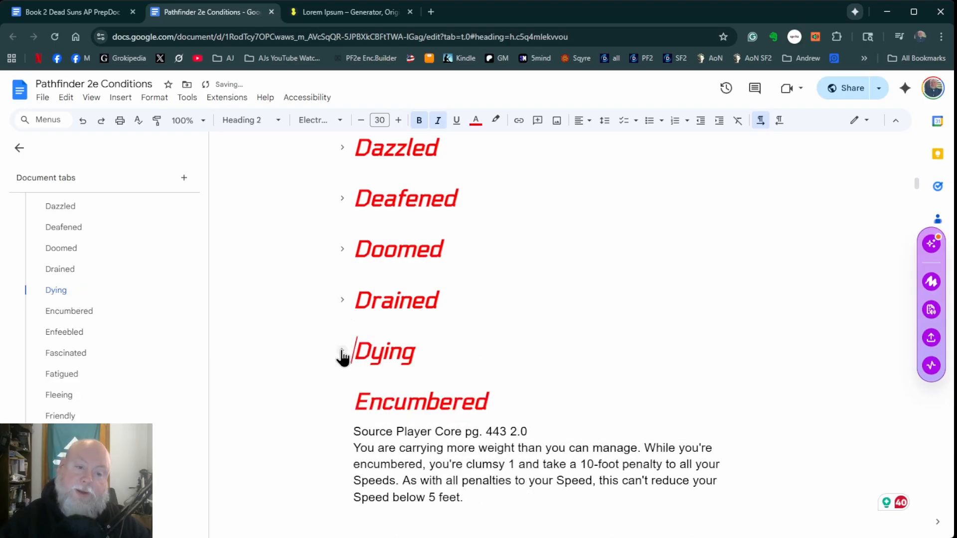
pyautogui.click(342, 407)
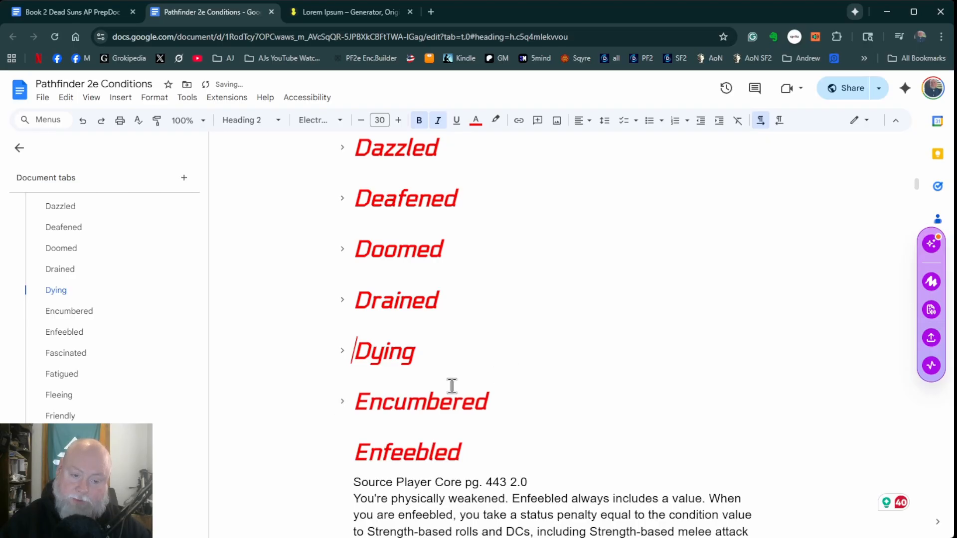
pyautogui.scroll(-5, 399, 387)
pyautogui.click(341, 220)
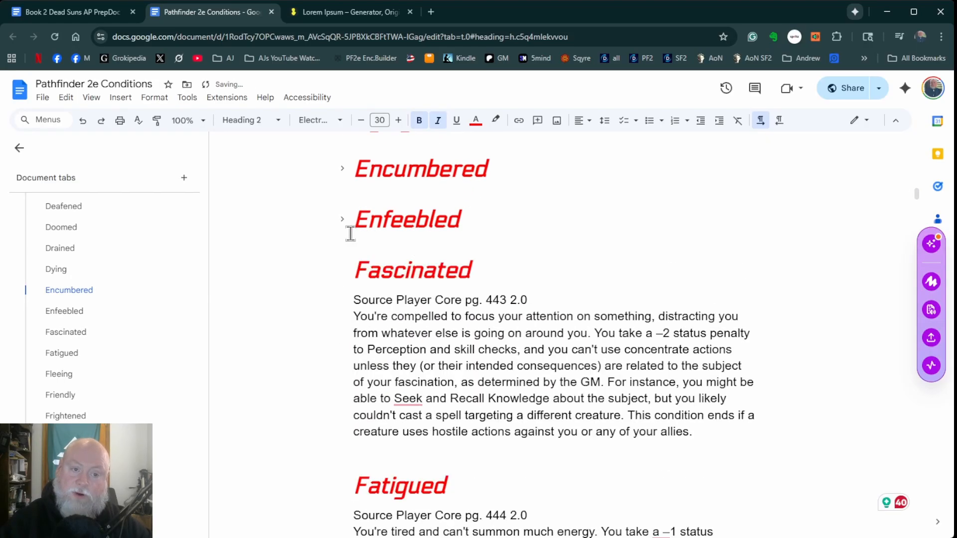
pyautogui.click(340, 270)
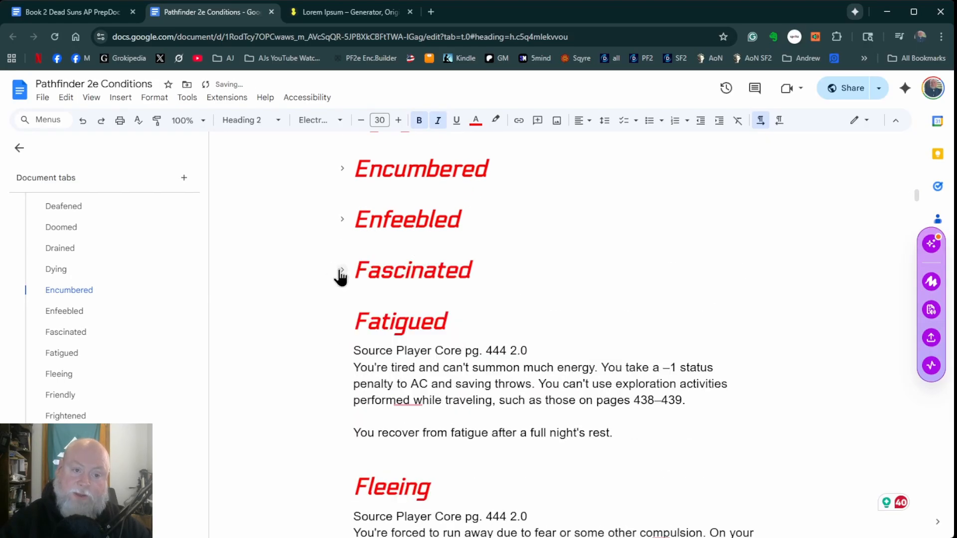
pyautogui.click(341, 321)
# Collapse the Fleeing, Friendly, Frightened and Glitching headings in the Conditions List.
pyautogui.scroll(-2, 343, 329)
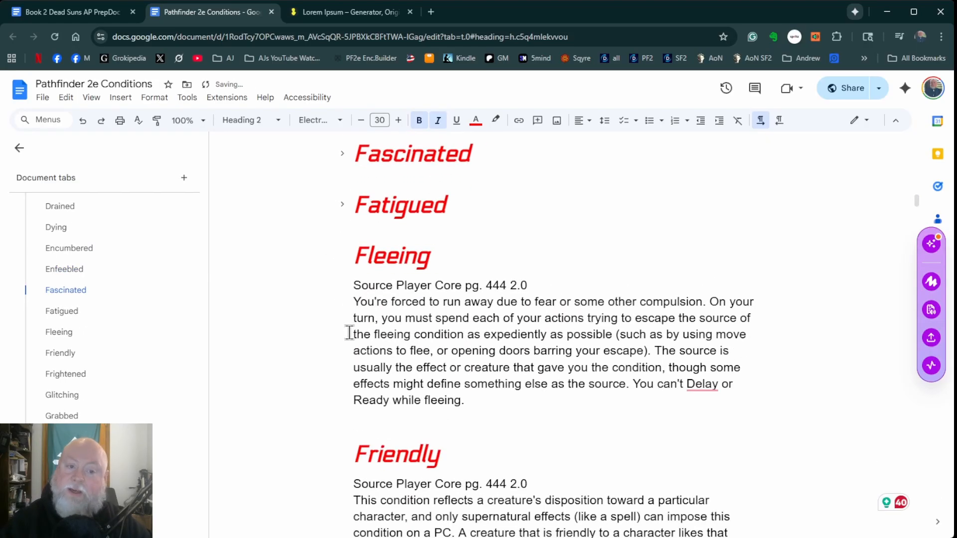
pyautogui.click(342, 255)
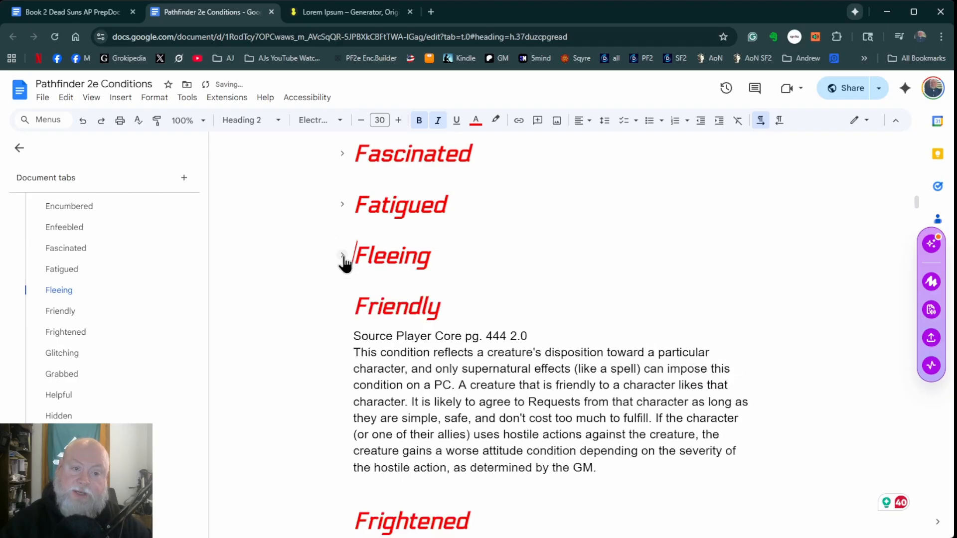
pyautogui.click(341, 307)
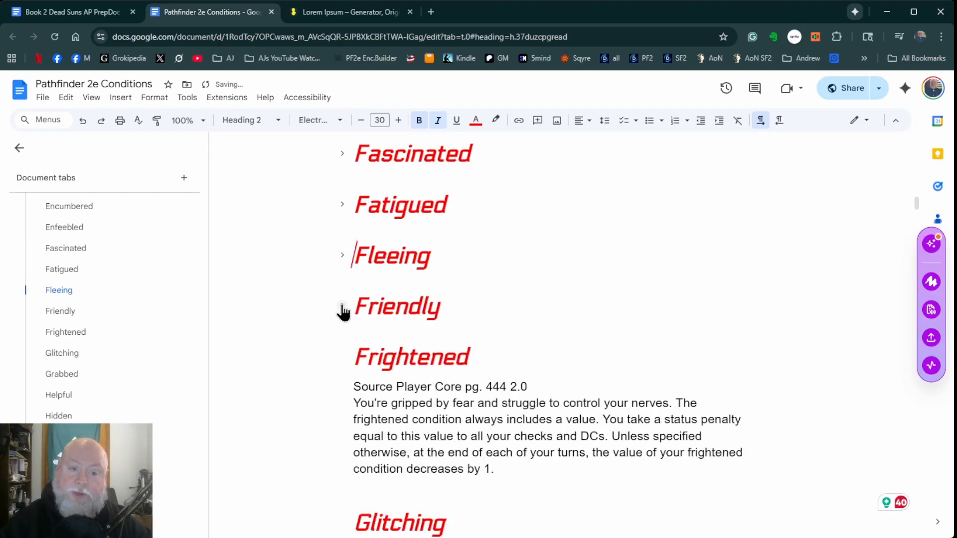
pyautogui.click(341, 355)
pyautogui.click(342, 407)
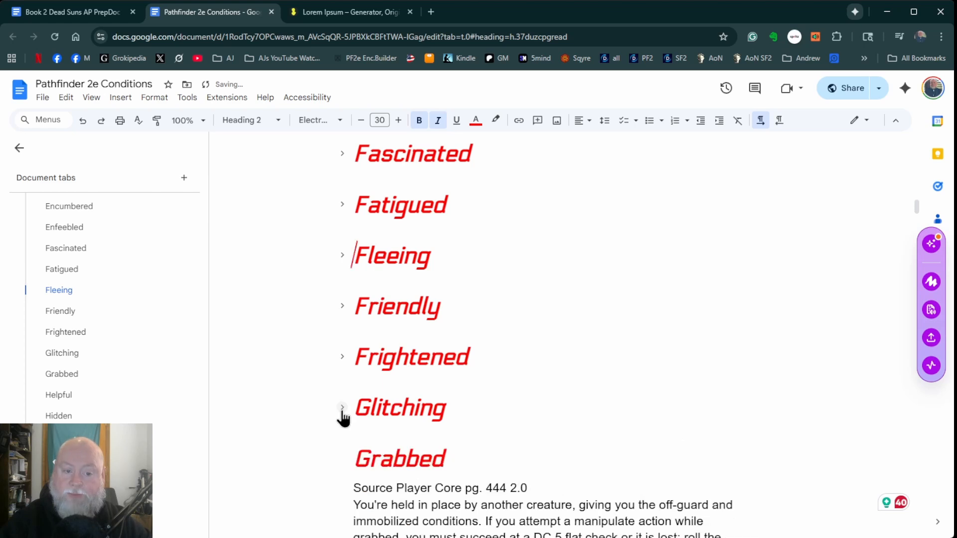
# Collapse the Grabbed, Helpful, Hidden and Hostile headings in the Conditions List.
pyautogui.scroll(-3, 340, 354)
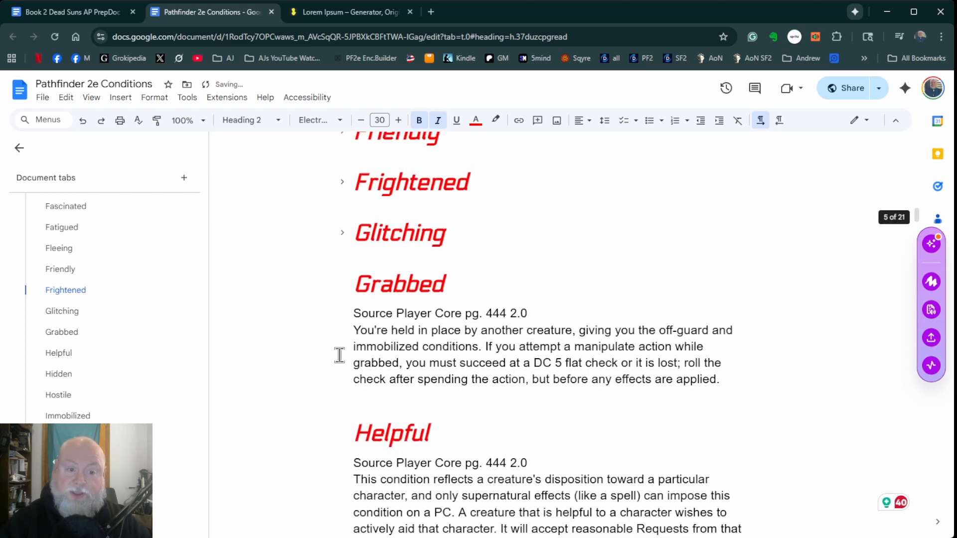
pyautogui.click(342, 285)
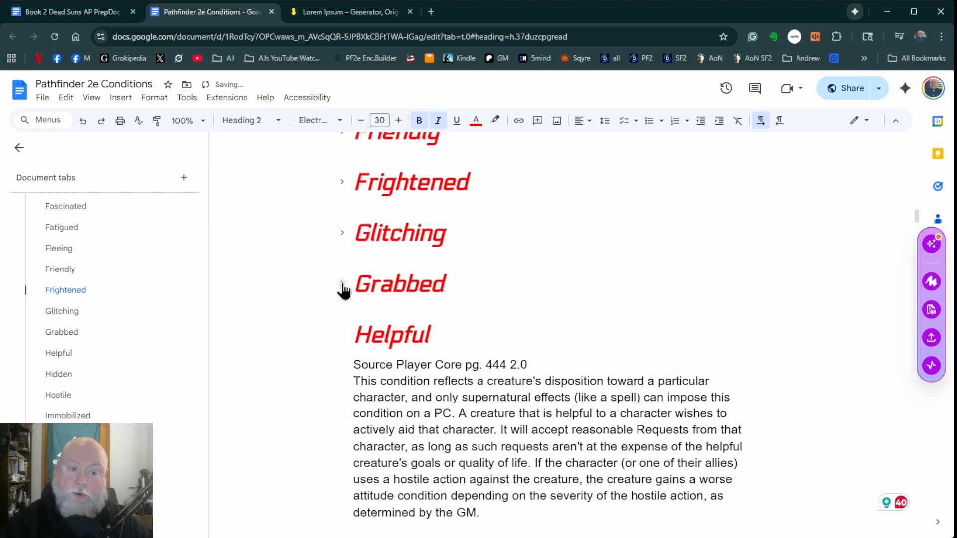
pyautogui.click(337, 328)
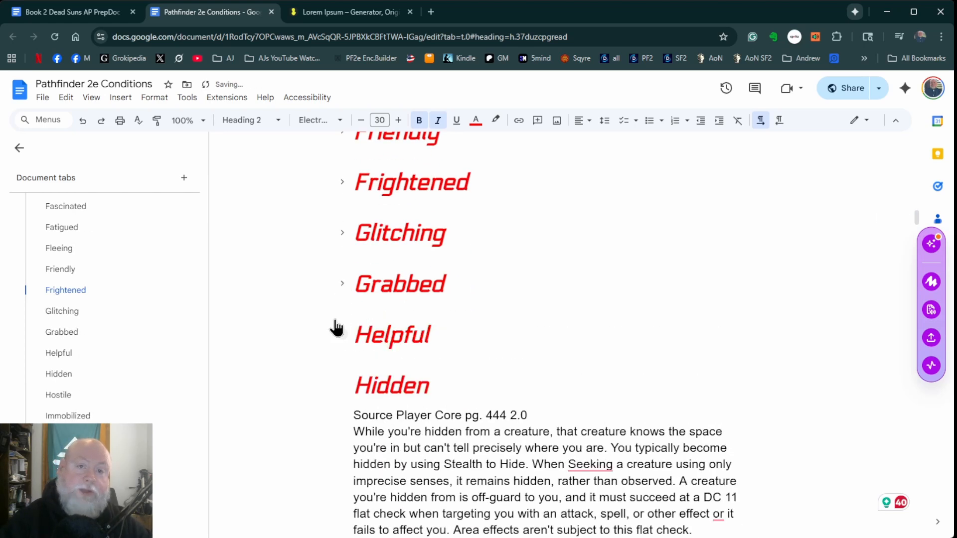
pyautogui.click(341, 385)
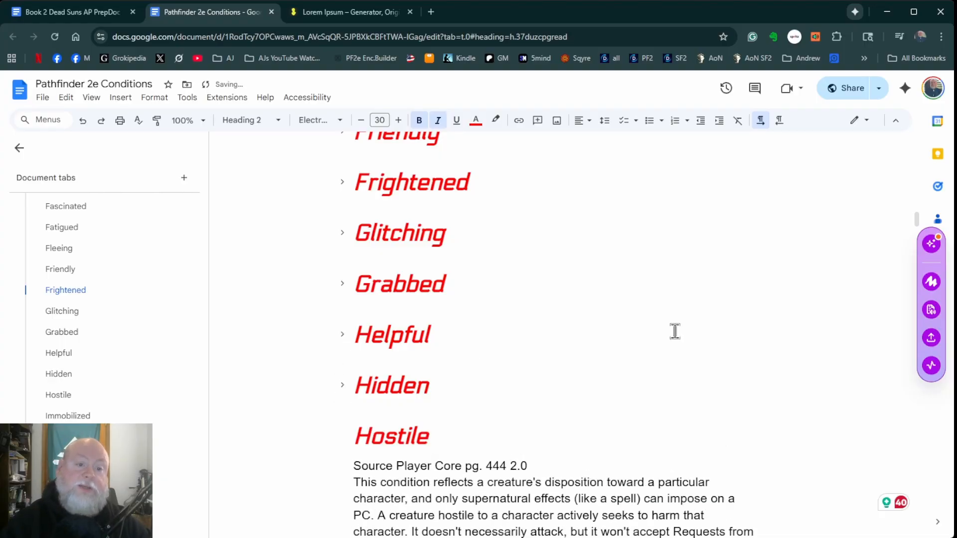
pyautogui.click(342, 438)
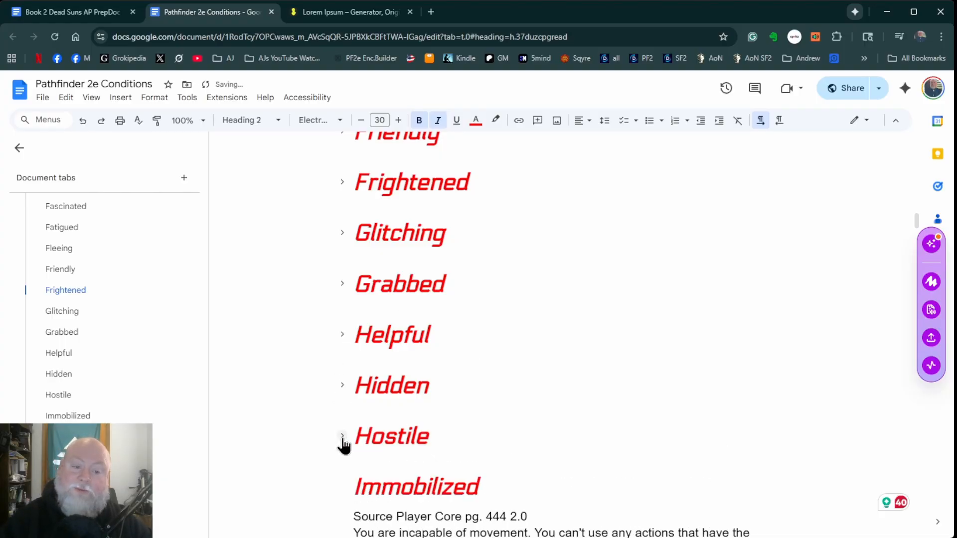
pyautogui.scroll(-3, 349, 436)
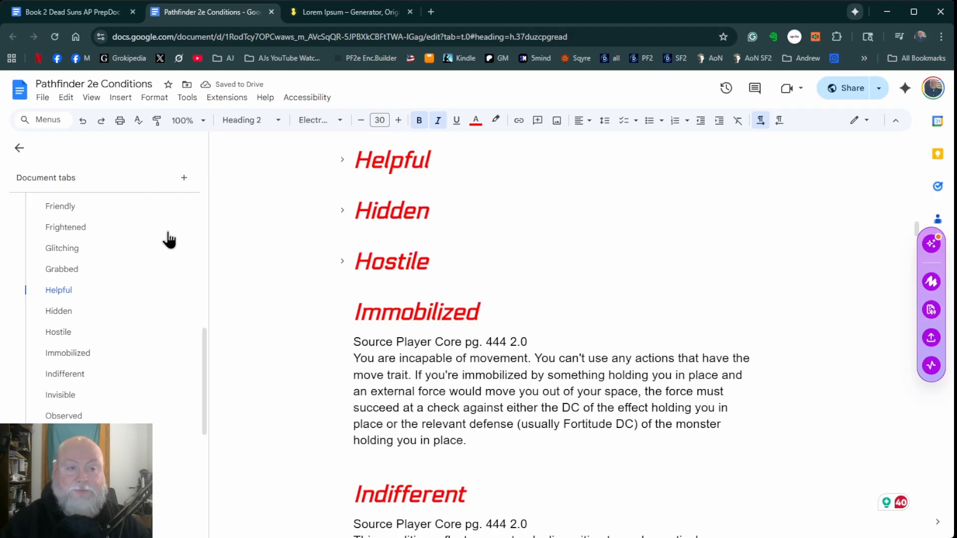